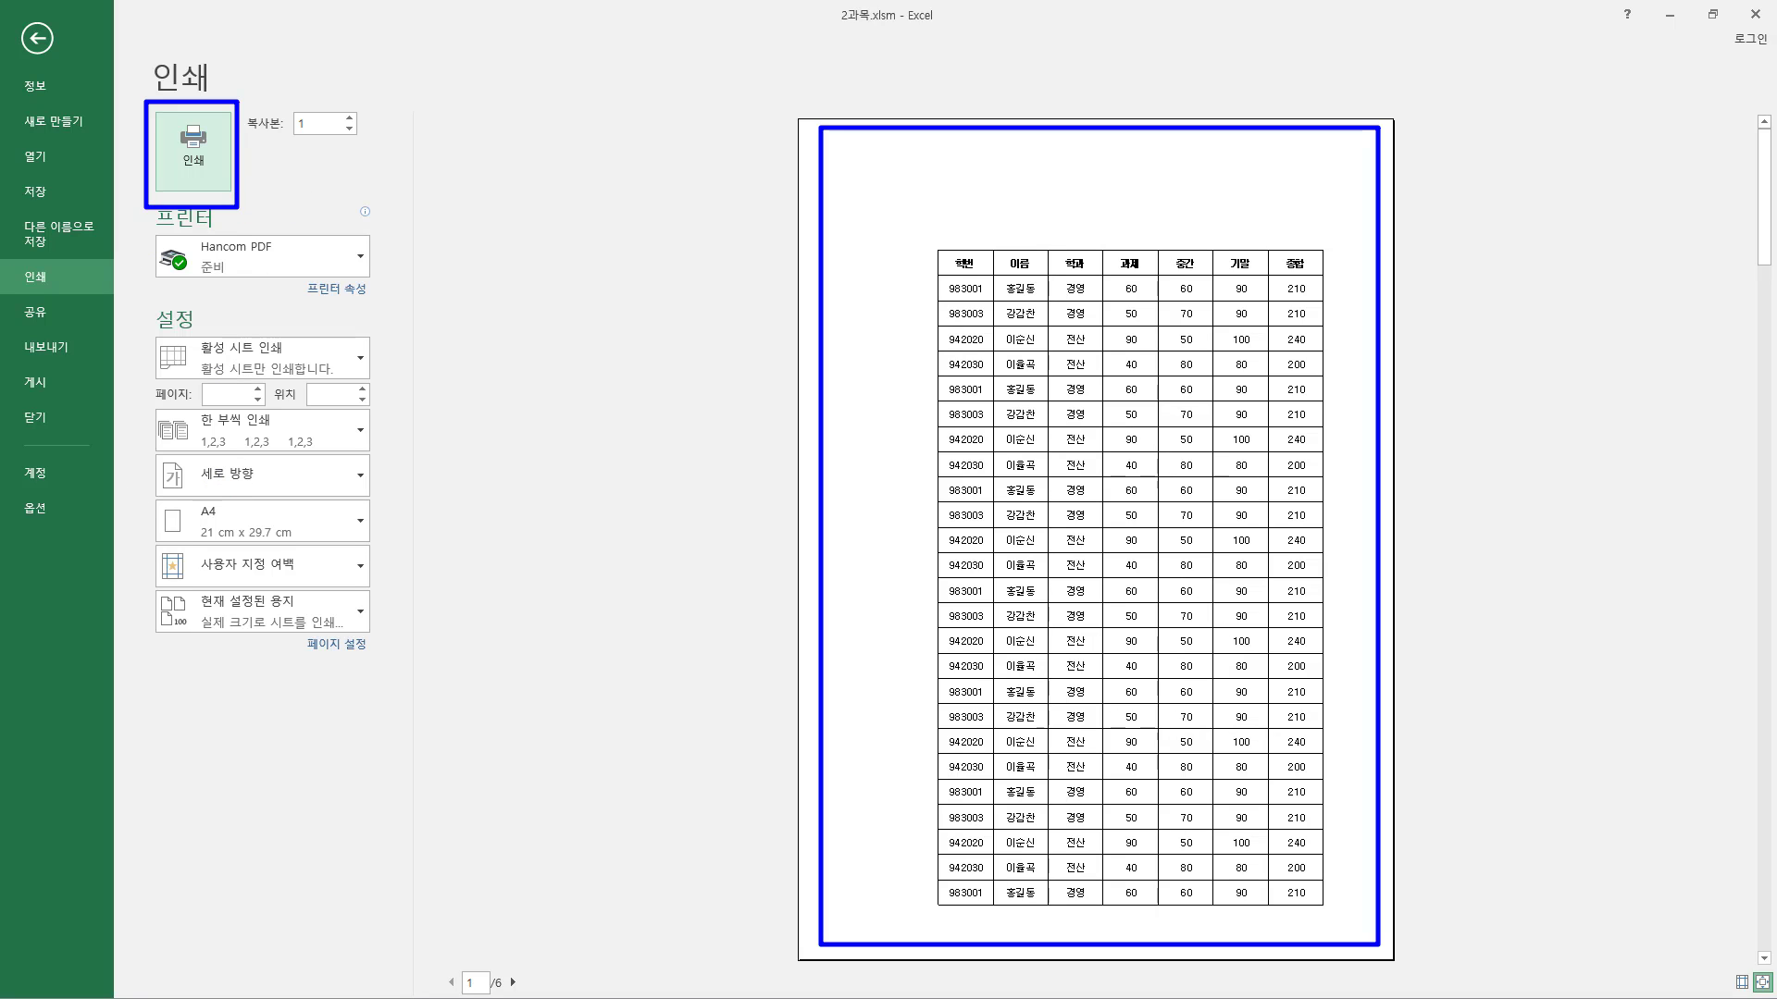
{"action": "left_click", "coordinate": [193, 151]}
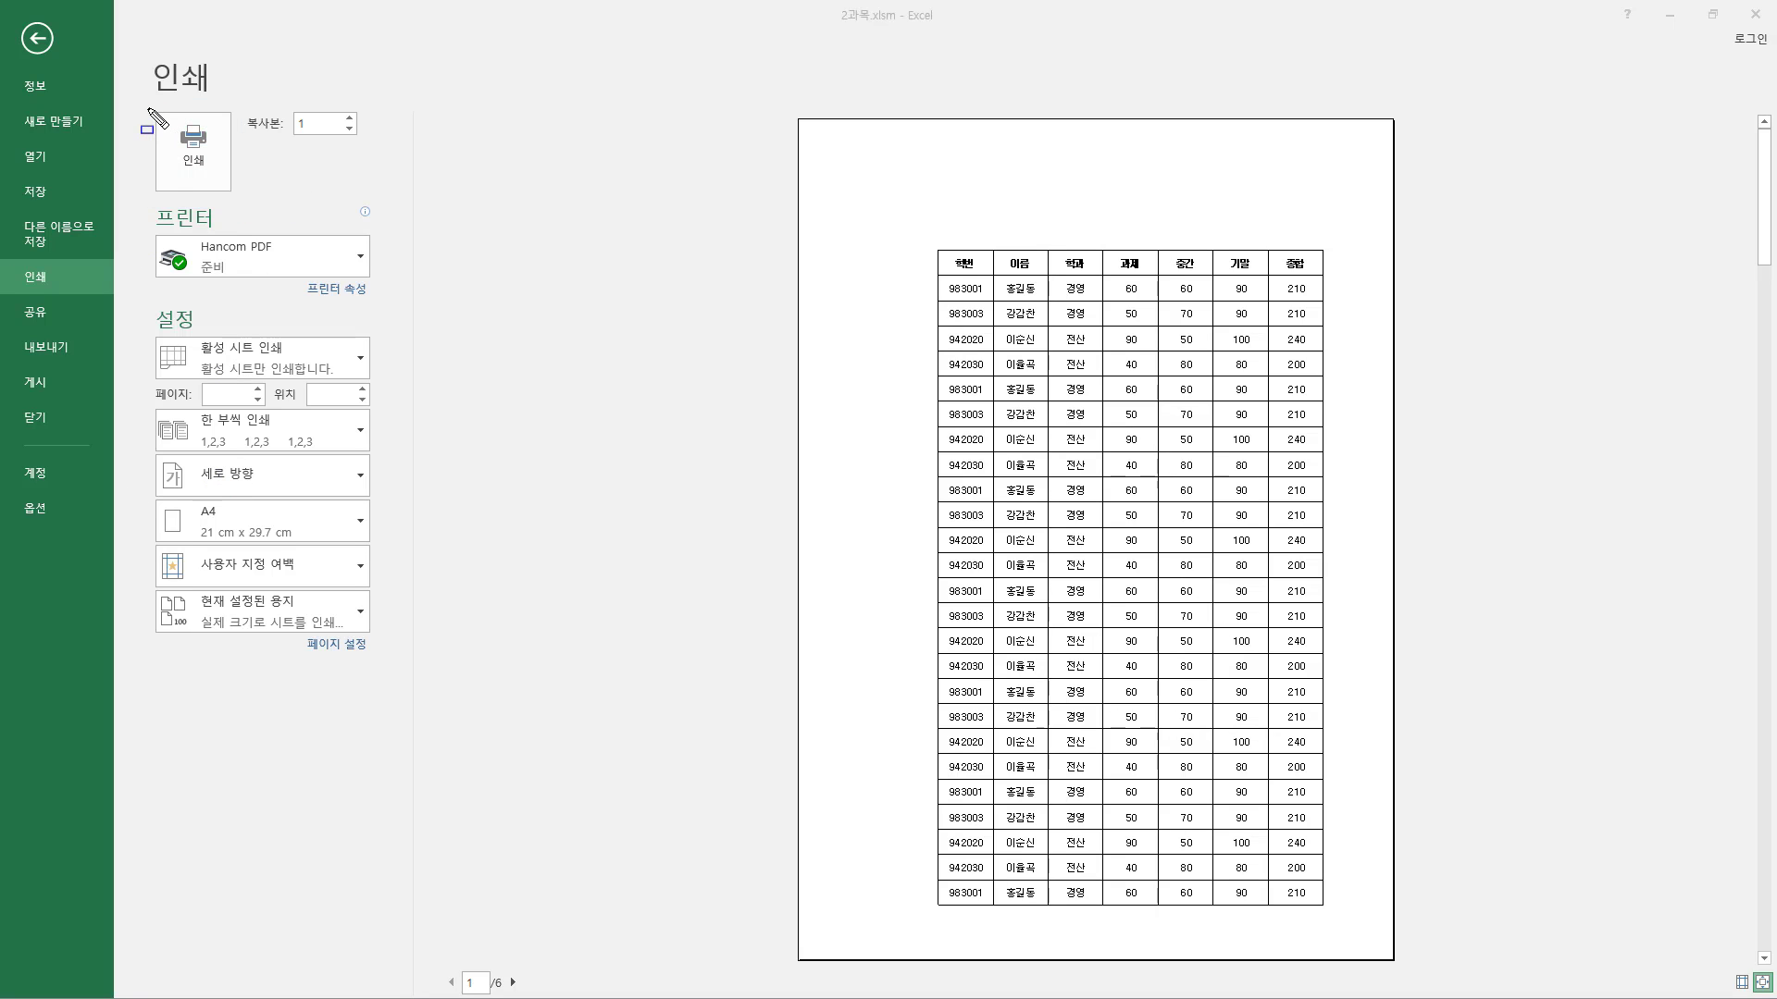
{"action": "mouse_move", "coordinate": [147, 108]}
{"action": "left_mouse_down"}
{"action": "mouse_move", "coordinate": [203, 186]}
{"action": "mouse_move", "coordinate": [239, 197]}
{"action": "left_mouse_up"}
{"action": "left_click_drag", "start_coordinate": [172, 116], "coordinate": [222, 179]}
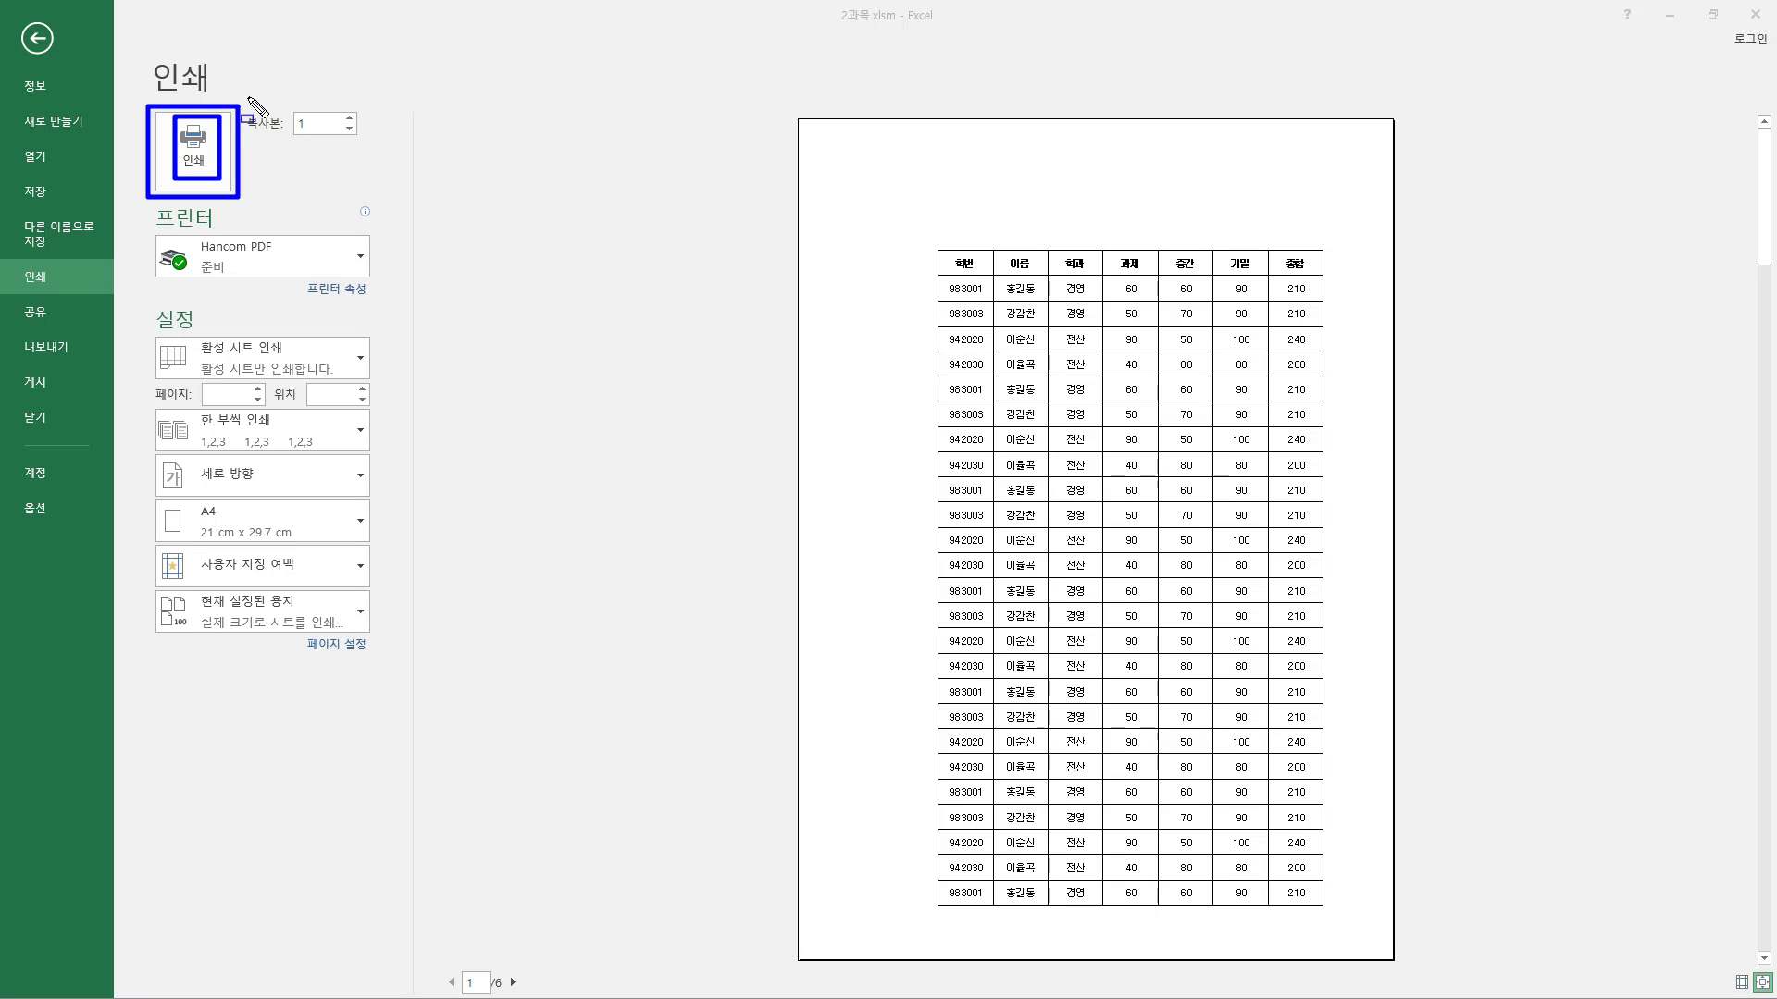
{"action": "mouse_move", "coordinate": [245, 95]}
{"action": "left_mouse_down"}
{"action": "mouse_move", "coordinate": [282, 152]}
{"action": "mouse_move", "coordinate": [371, 143]}
{"action": "left_mouse_up"}
{"action": "left_click_drag", "start_coordinate": [912, 232], "coordinate": [928, 294]}
{"action": "mouse_move", "coordinate": [975, 465]}
{"action": "left_mouse_down"}
{"action": "mouse_move", "coordinate": [1349, 865]}
{"action": "mouse_move", "coordinate": [1344, 927]}
{"action": "left_mouse_up"}
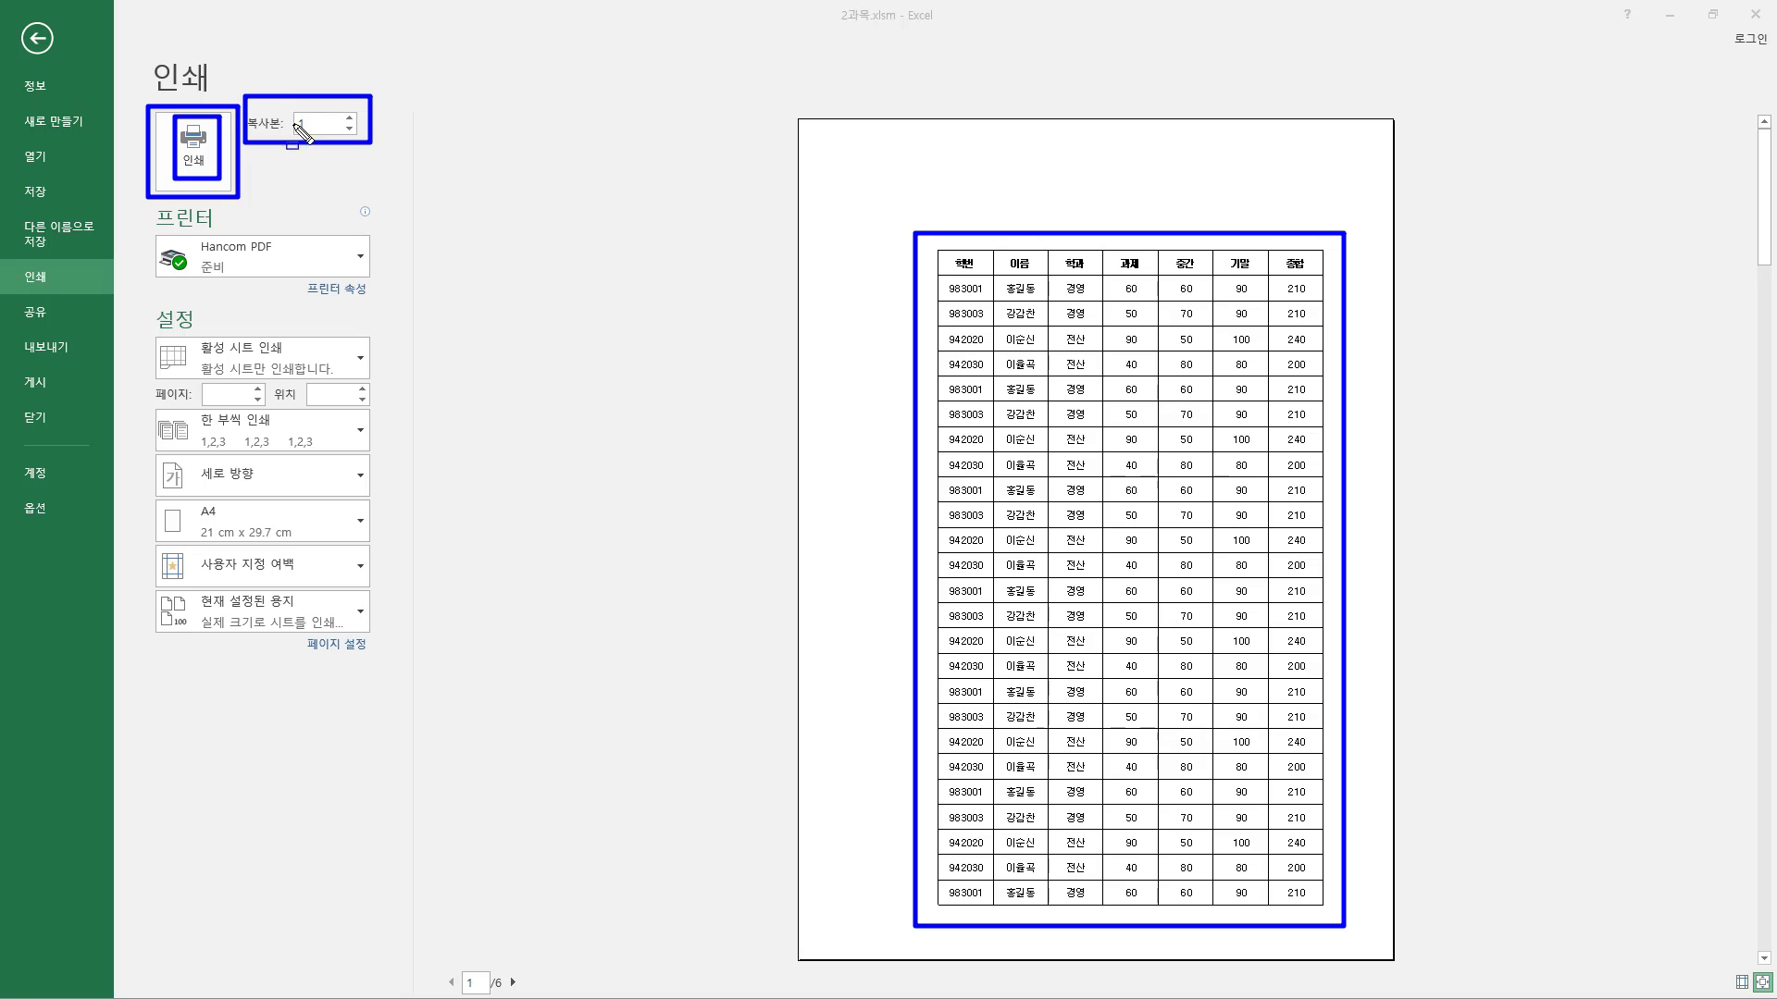
{"action": "left_click_drag", "start_coordinate": [288, 132], "coordinate": [319, 133]}
{"action": "mouse_move", "coordinate": [146, 203]}
{"action": "left_mouse_down"}
{"action": "mouse_move", "coordinate": [287, 287]}
{"action": "mouse_move", "coordinate": [383, 288]}
{"action": "left_mouse_up"}
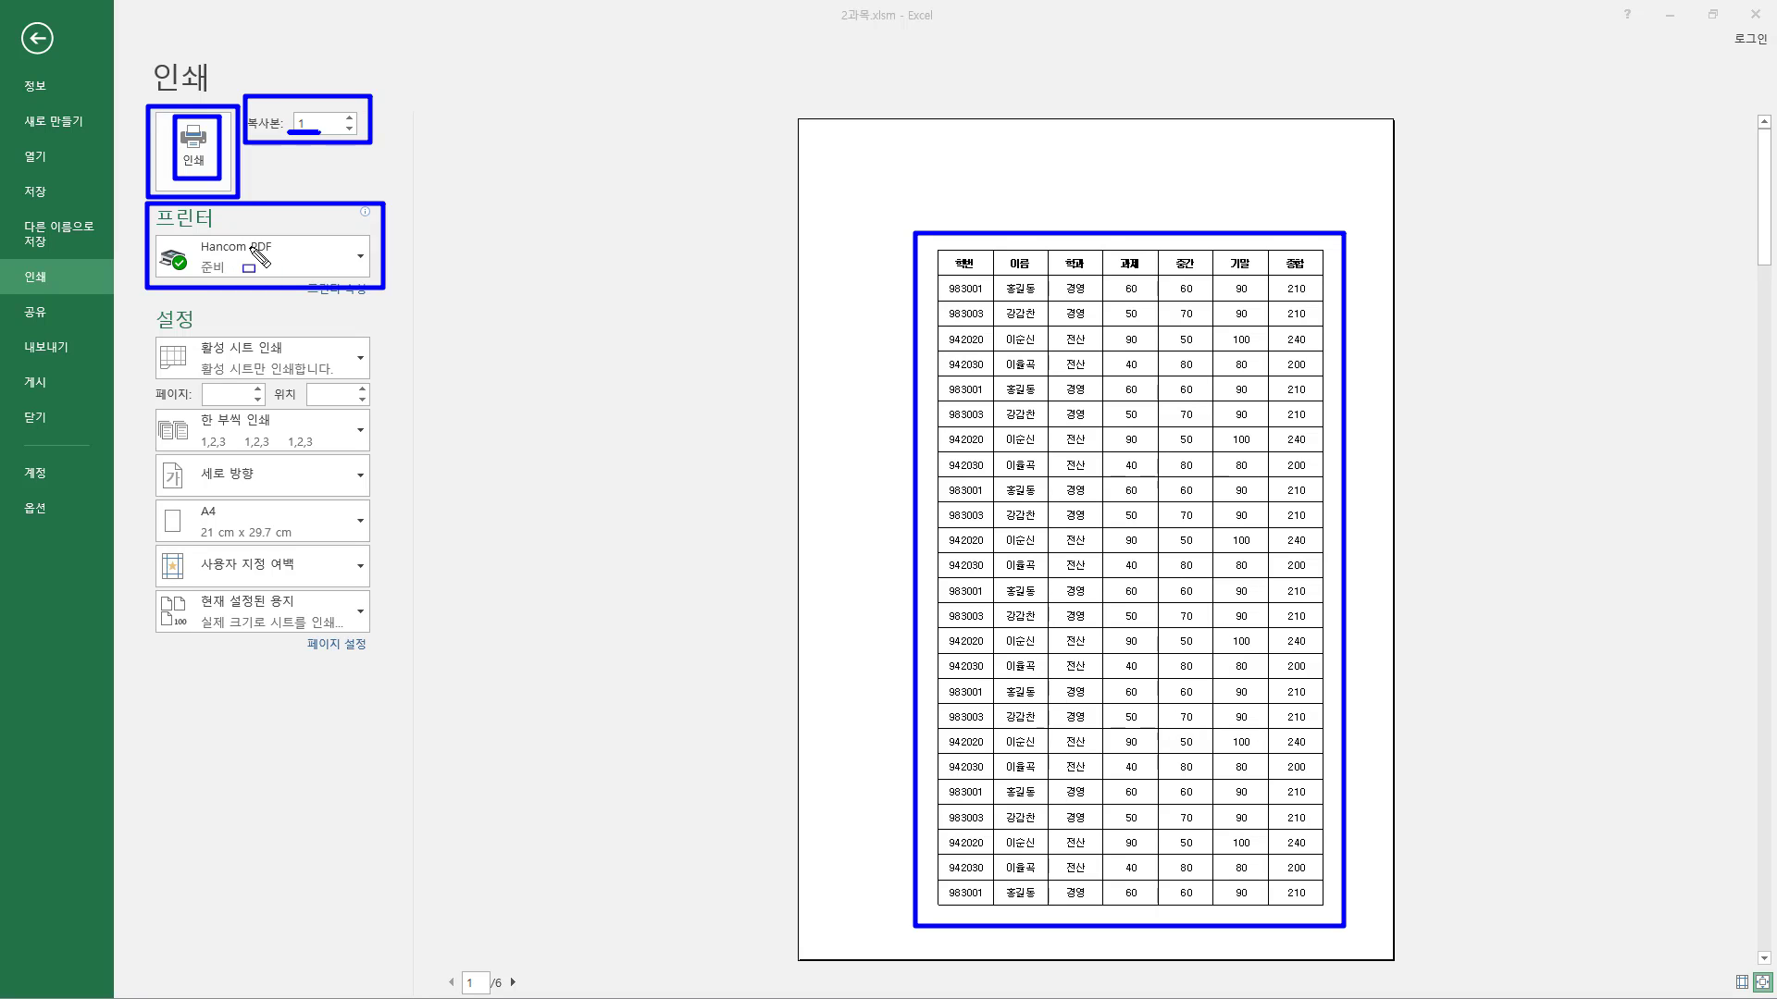
{"action": "key", "text": "Escape"}
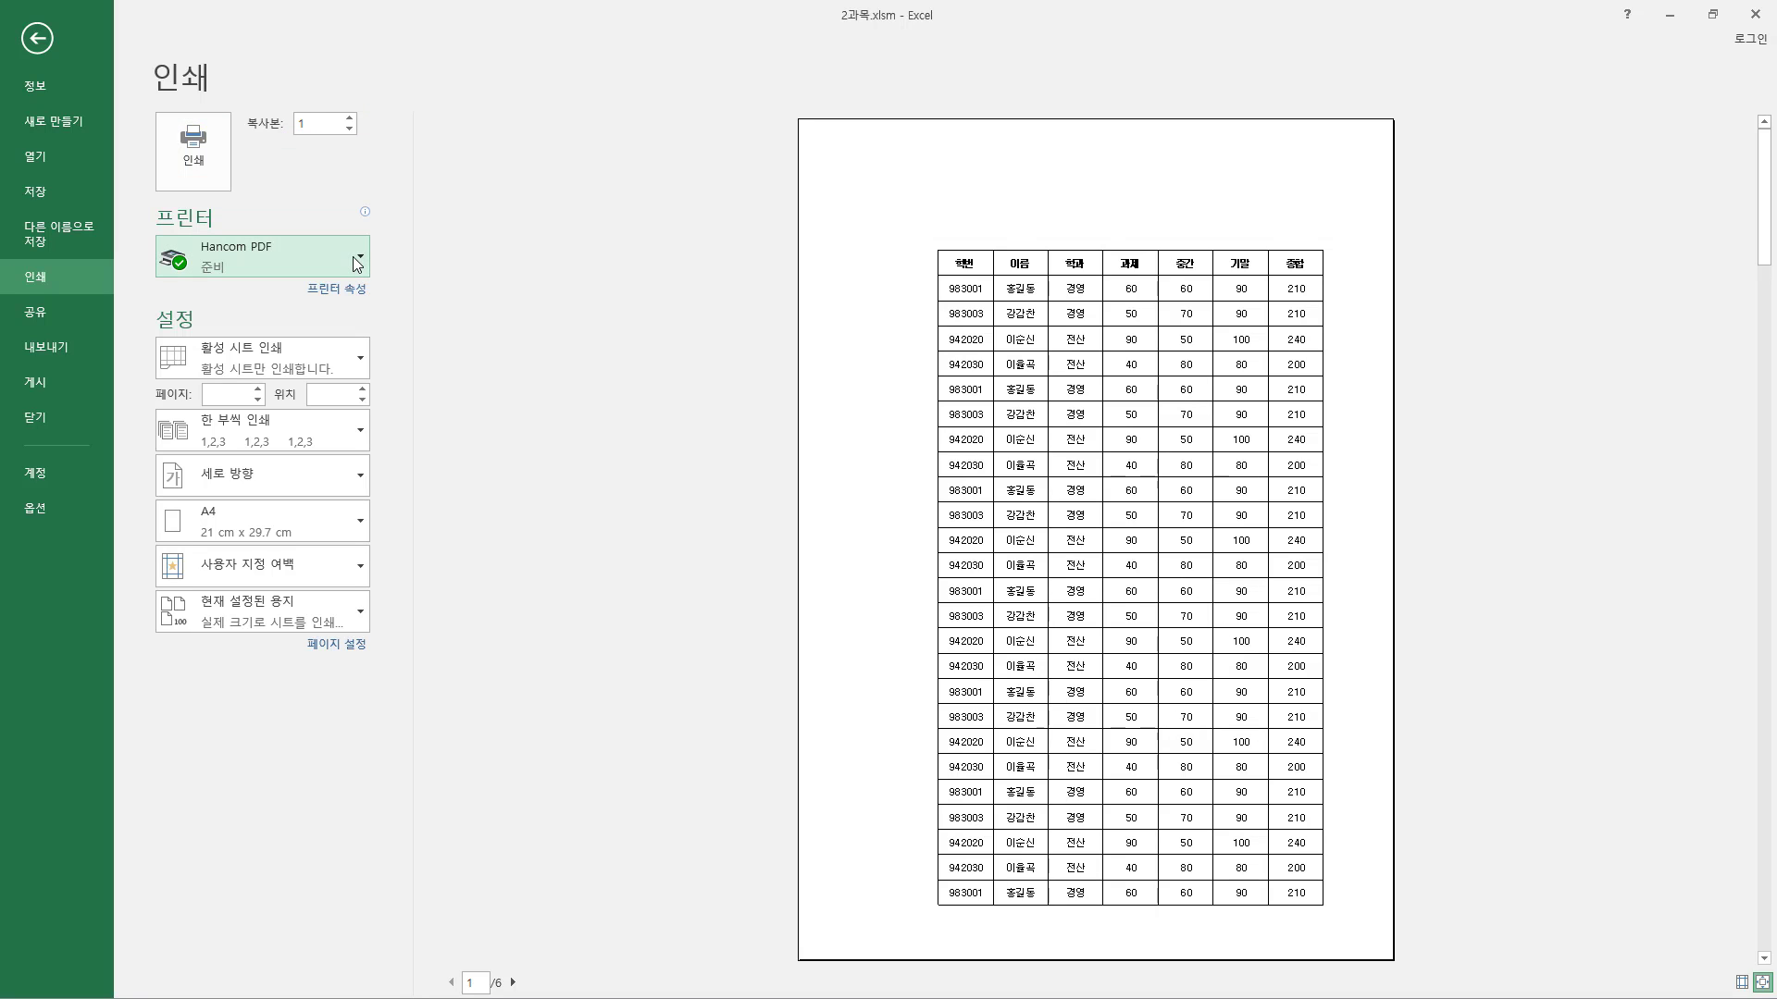
- Select Canon Inkjet iP1300 as the printer and open its printer properties (프린터 속성)
{"action": "left_click", "coordinate": [359, 257]}
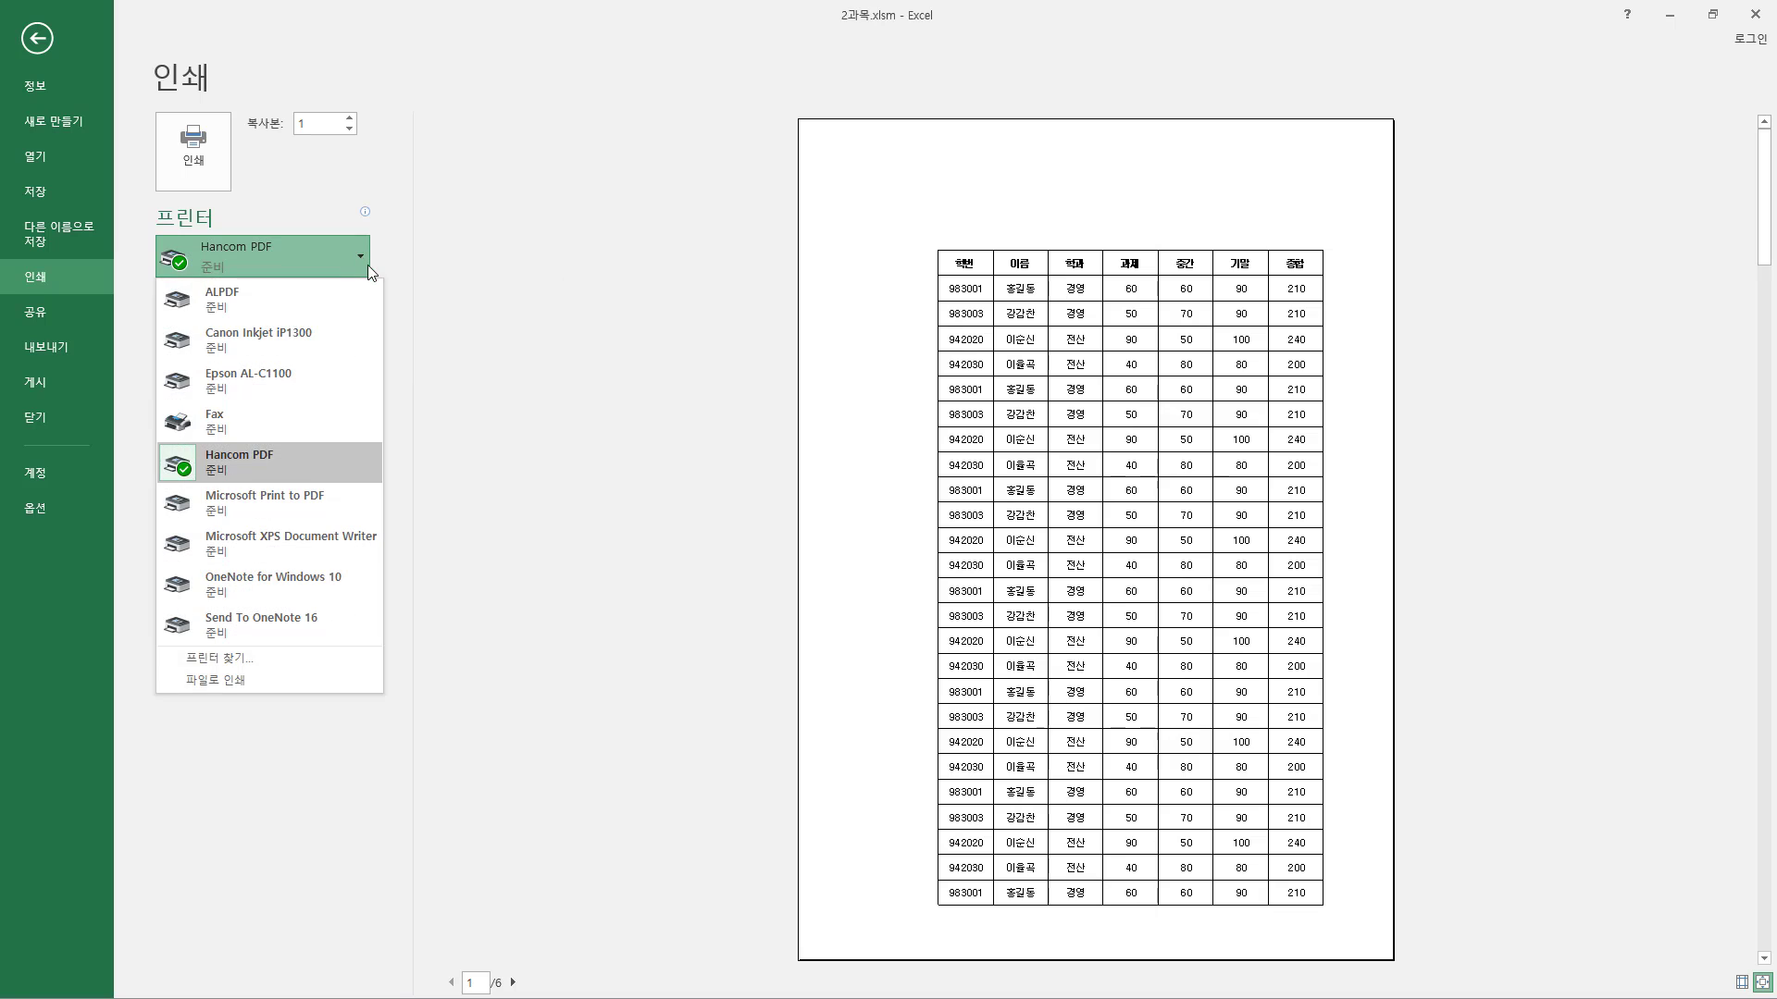
{"action": "left_click", "coordinate": [270, 342]}
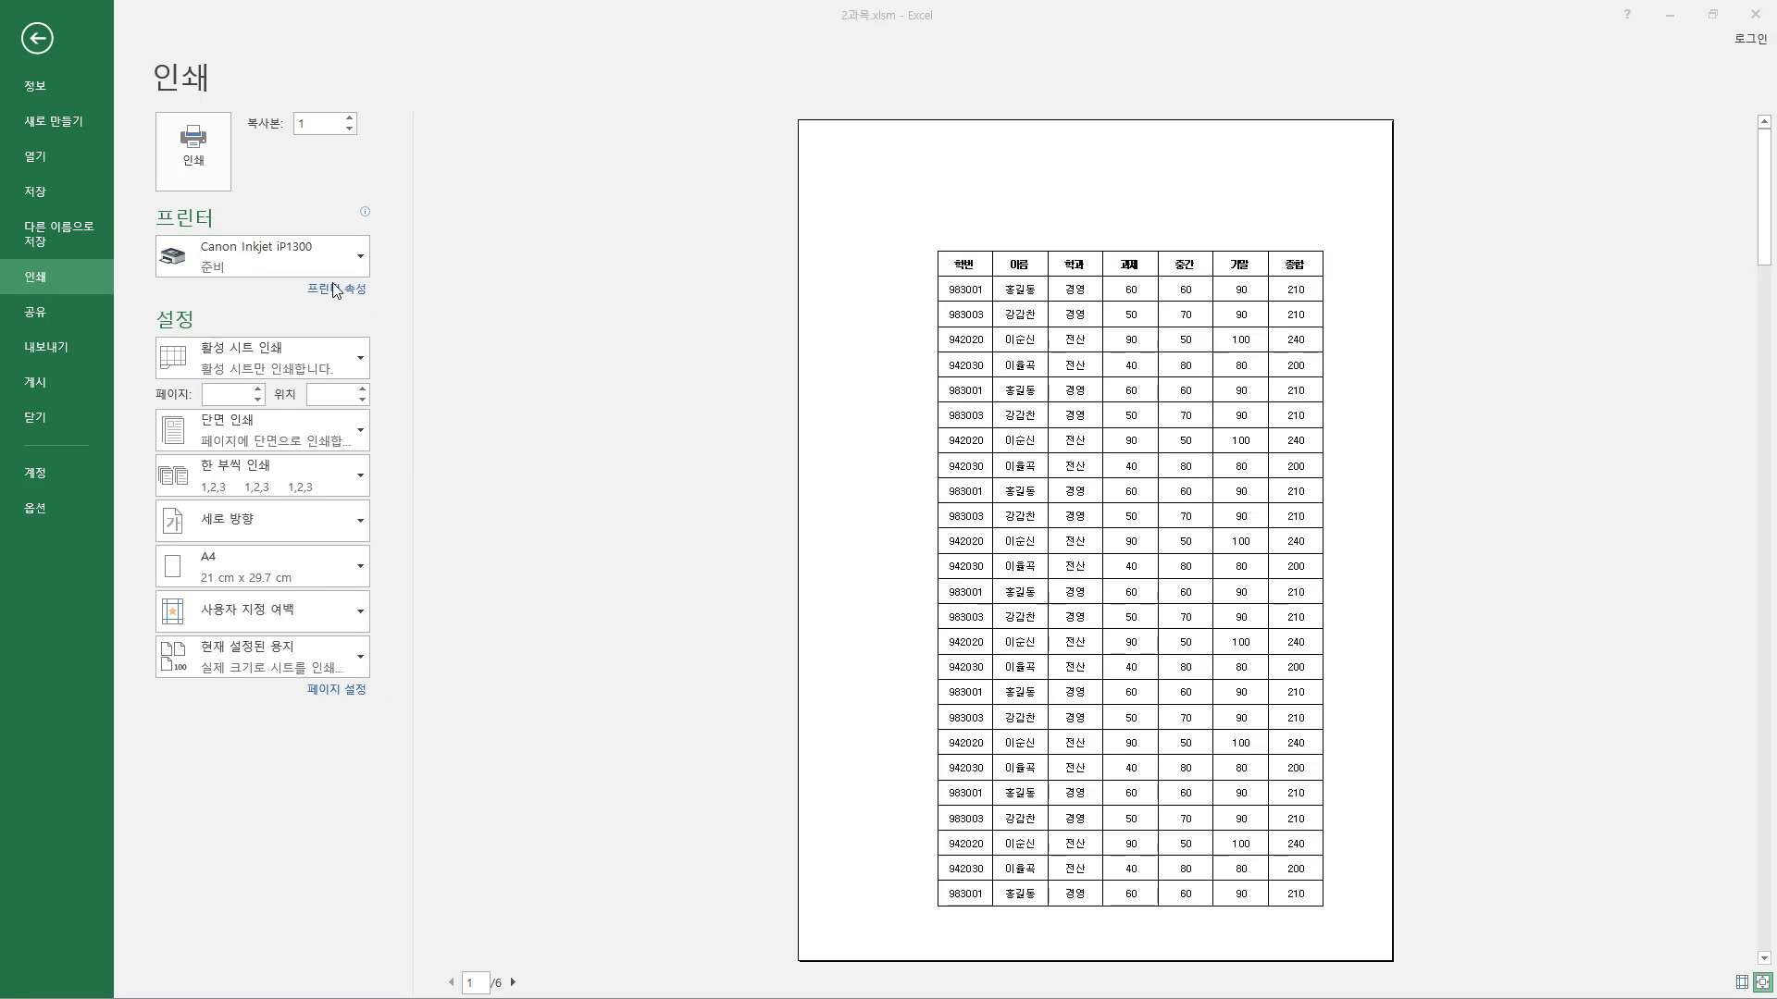
{"action": "left_click_drag", "start_coordinate": [298, 277], "coordinate": [371, 303]}
{"action": "key", "text": "Escape"}
{"action": "left_click", "coordinate": [371, 305]}
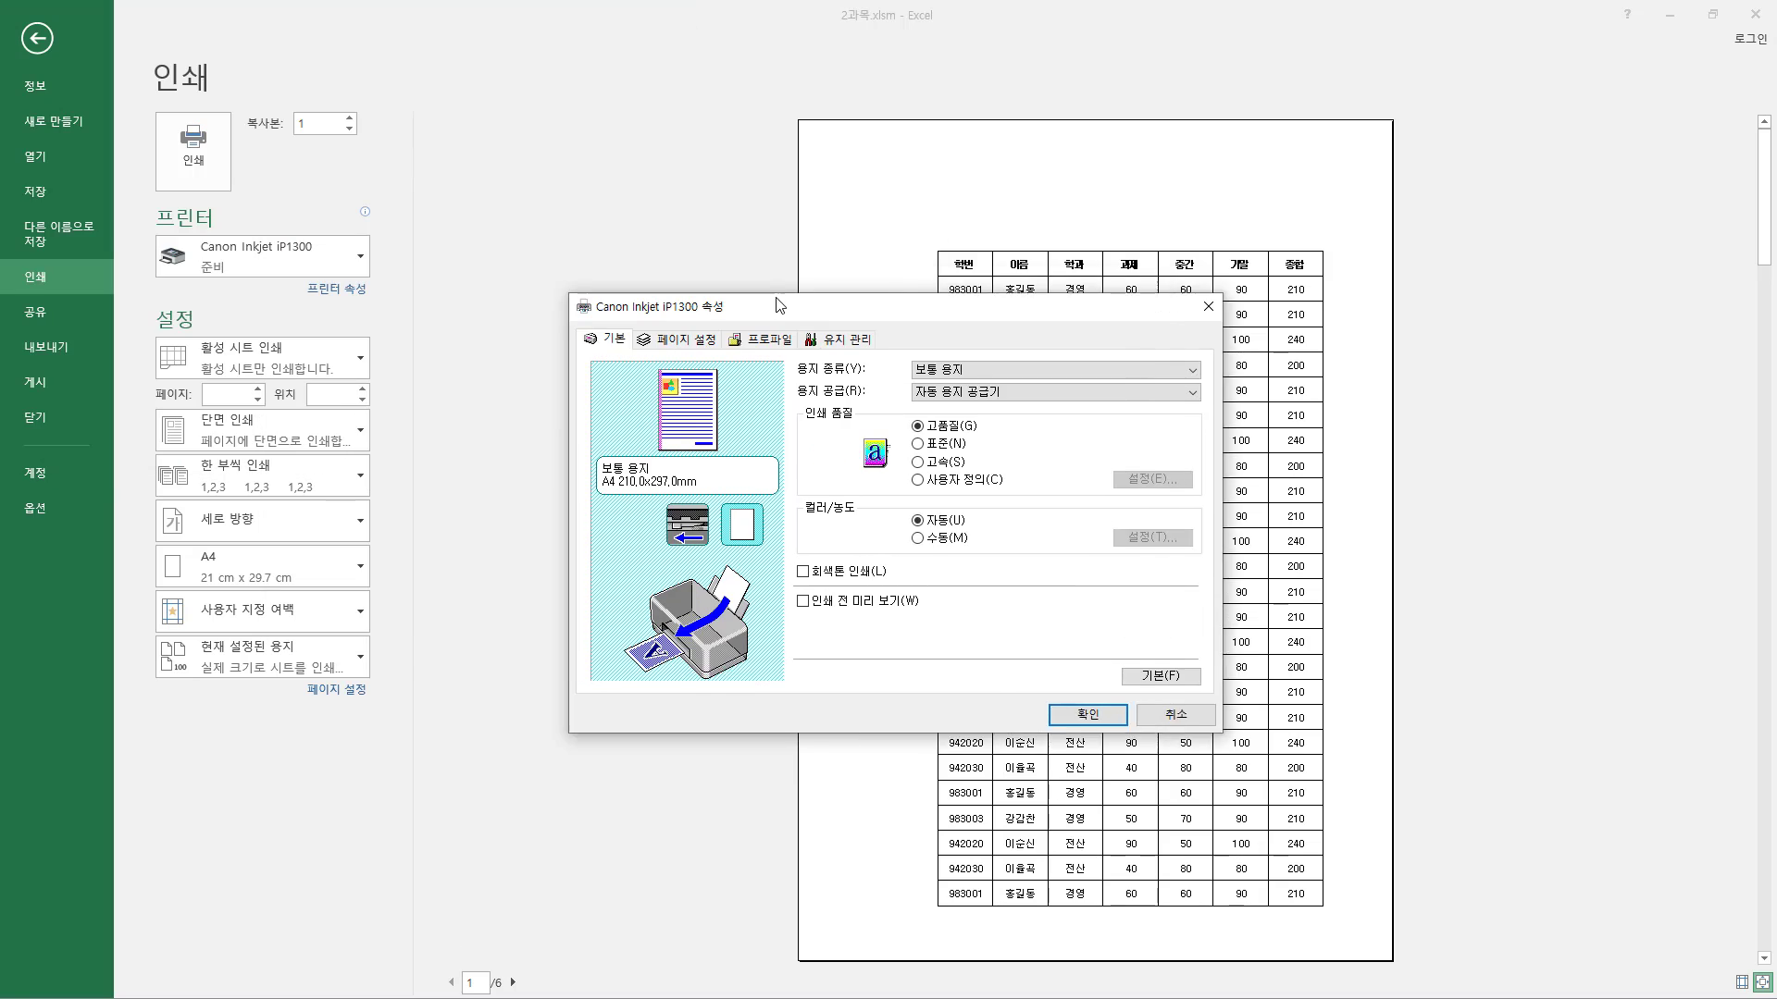
{"action": "mouse_move", "coordinate": [191, 235]}
{"action": "left_mouse_down"}
{"action": "mouse_move", "coordinate": [349, 258]}
{"action": "mouse_move", "coordinate": [323, 258]}
{"action": "left_mouse_up"}
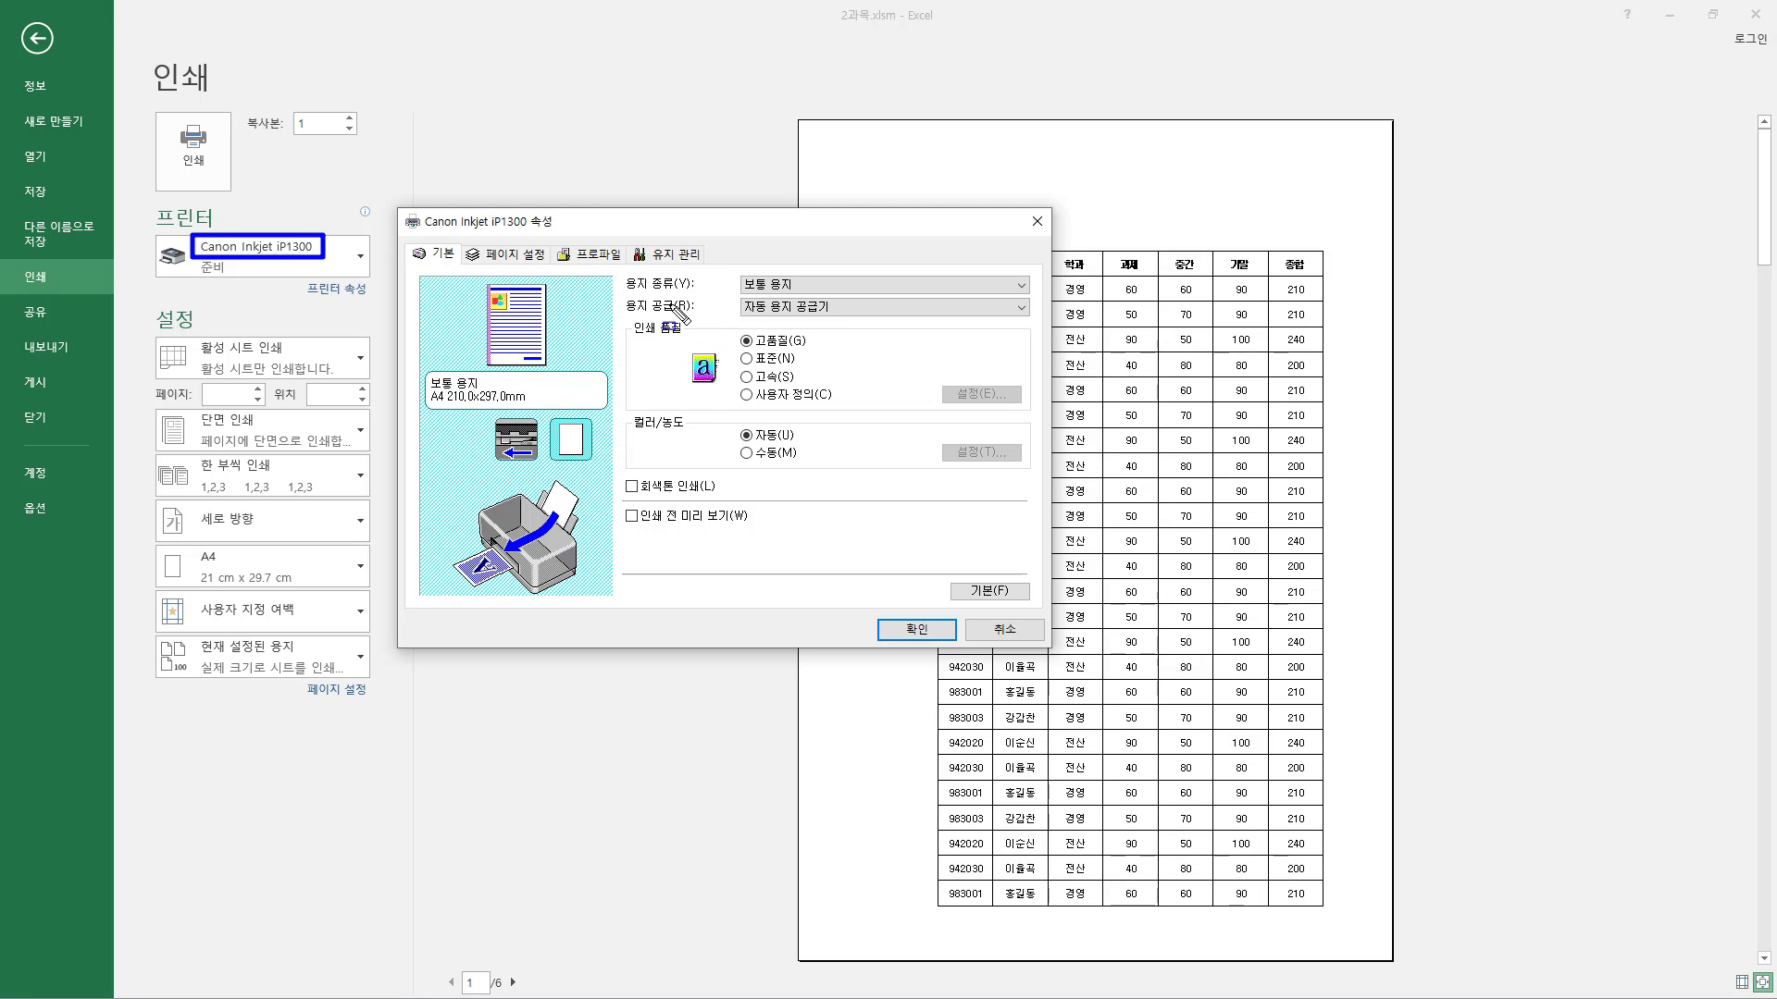
{"action": "left_click_drag", "start_coordinate": [622, 292], "coordinate": [794, 291]}
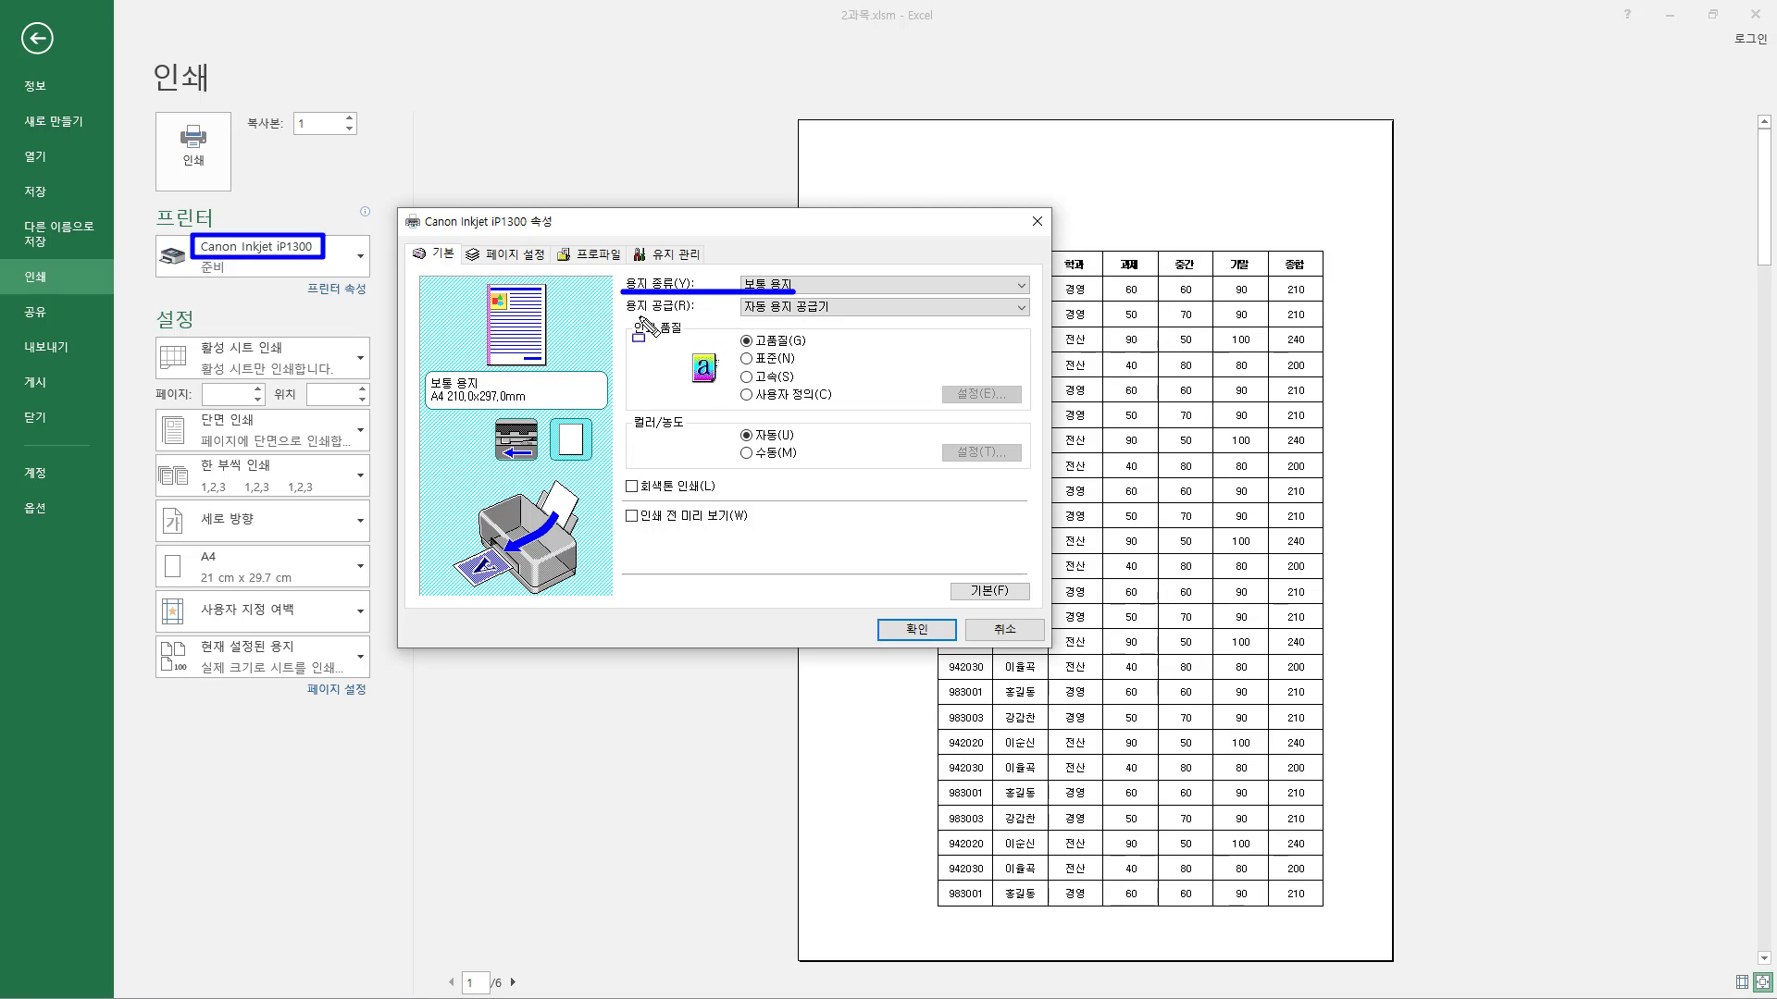
{"action": "left_click_drag", "start_coordinate": [618, 317], "coordinate": [842, 316]}
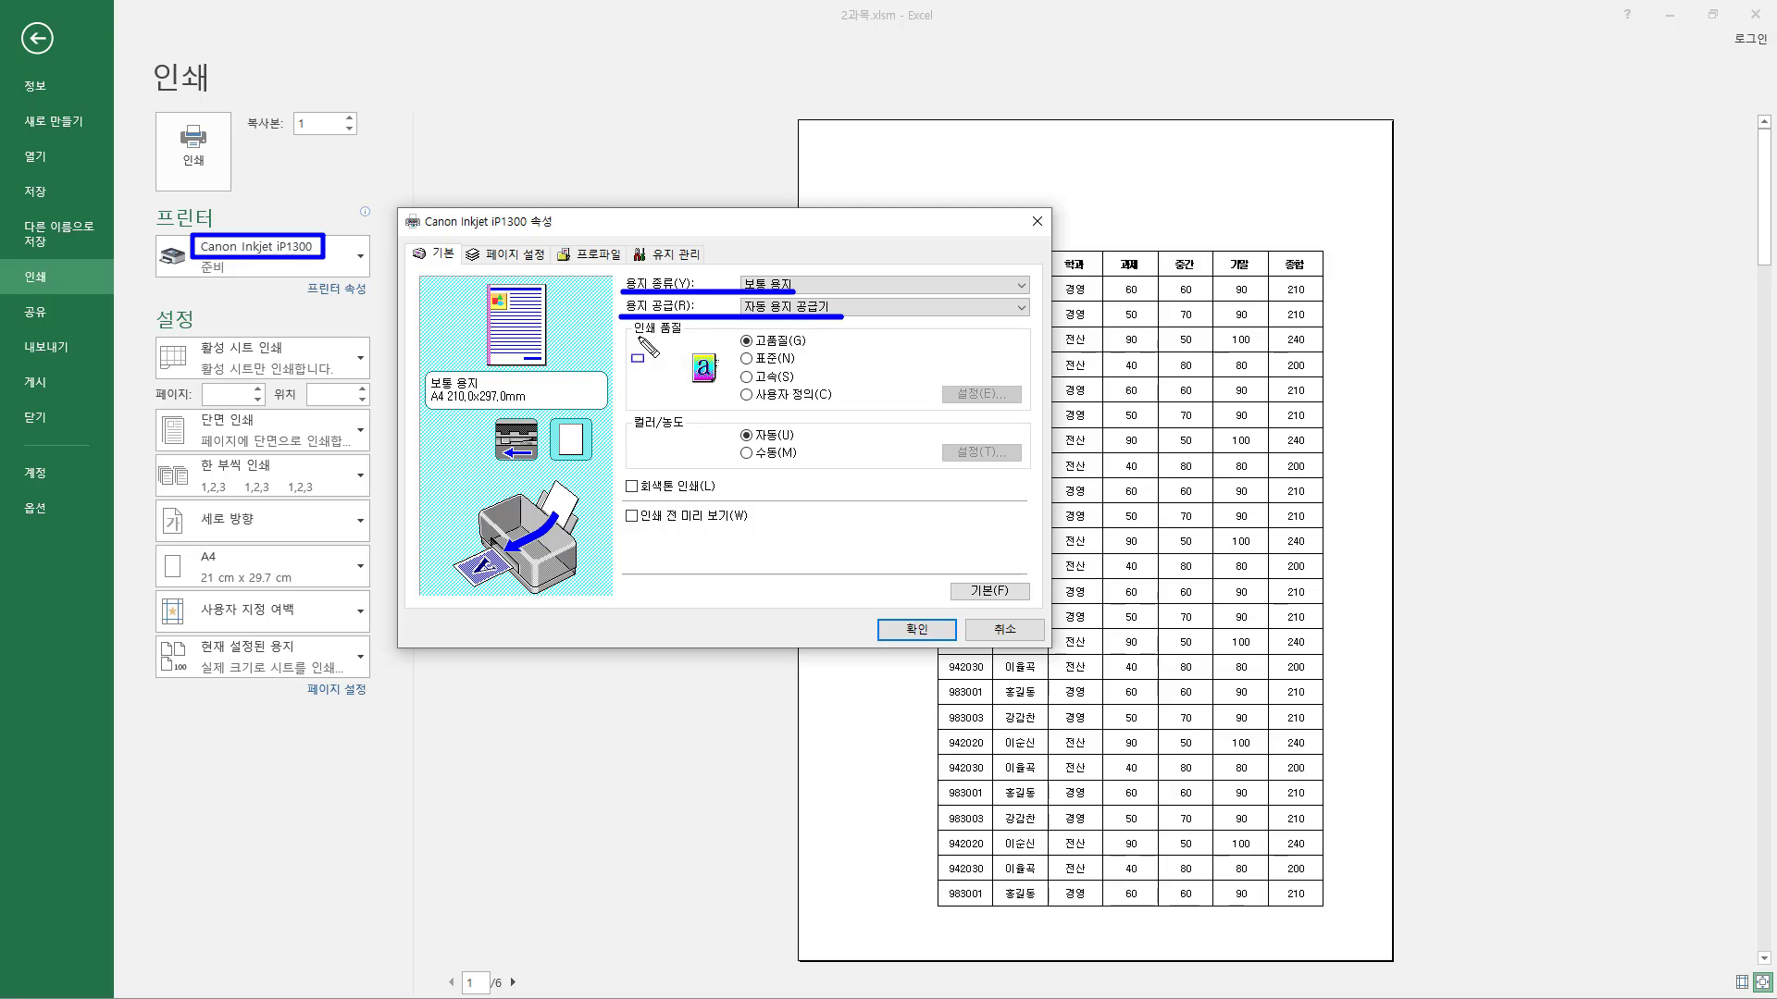
{"action": "mouse_move", "coordinate": [634, 337]}
{"action": "left_mouse_down"}
{"action": "mouse_move", "coordinate": [692, 337]}
{"action": "mouse_move", "coordinate": [837, 409]}
{"action": "left_mouse_up"}
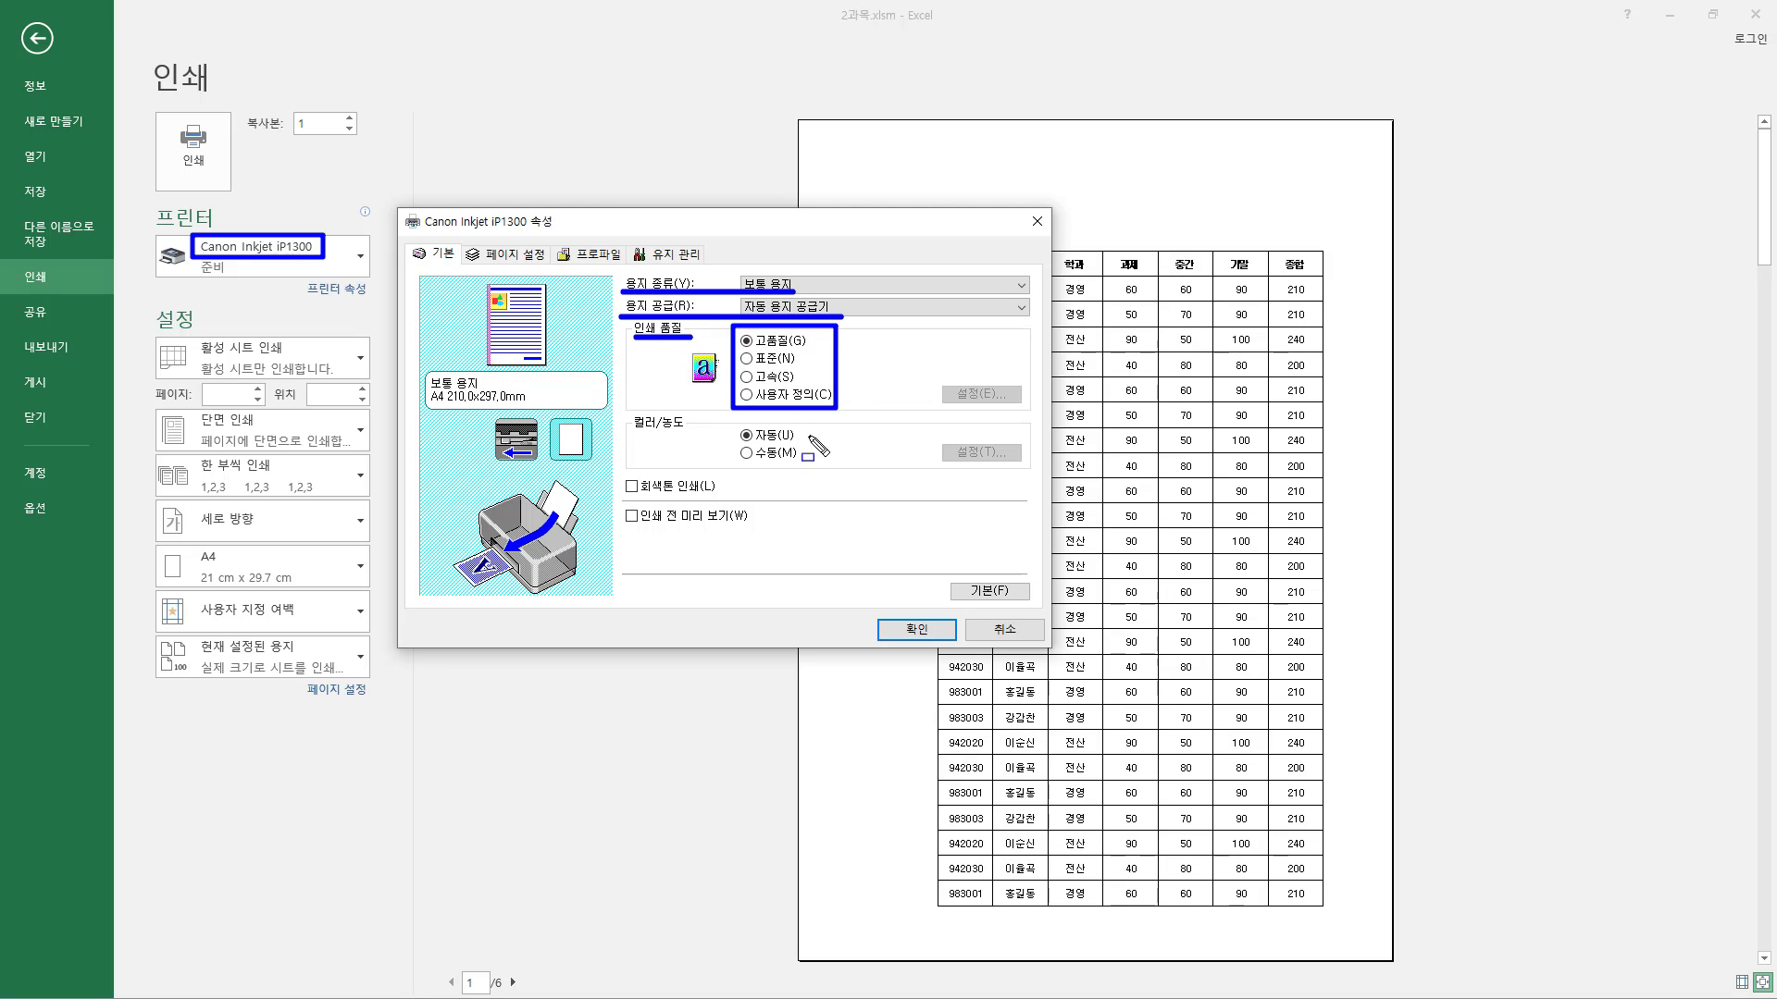
{"action": "left_click_drag", "start_coordinate": [636, 432], "coordinate": [828, 467]}
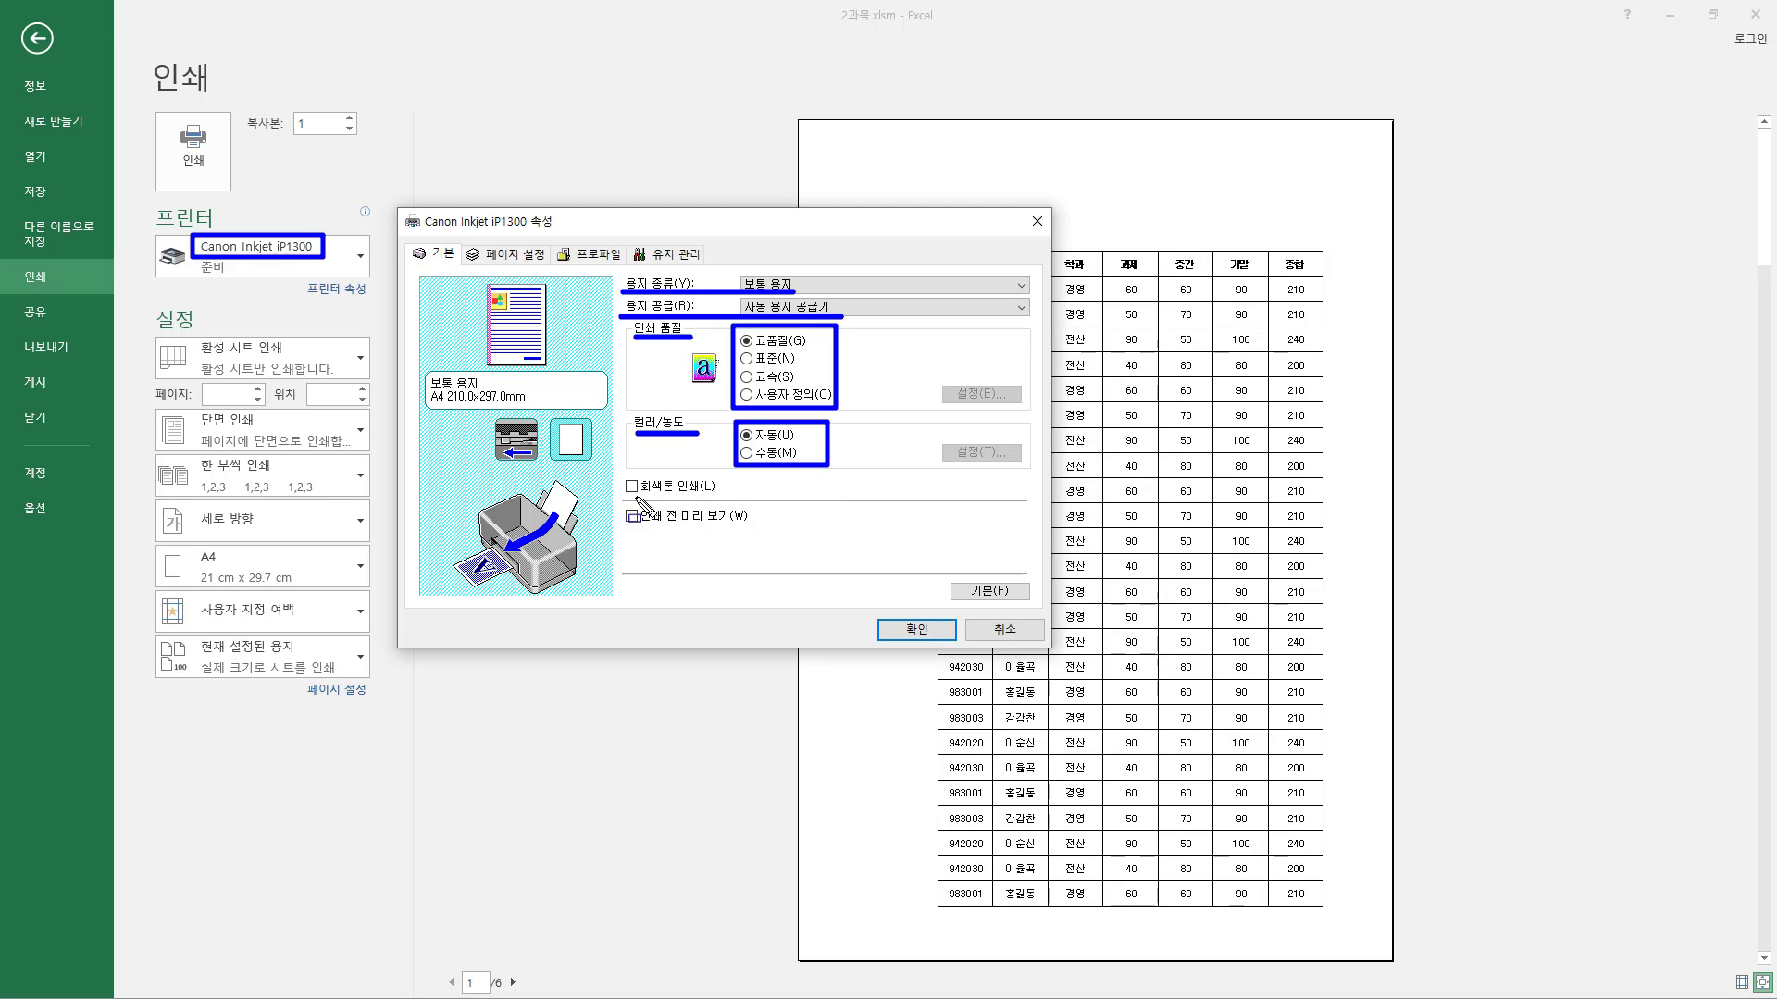
{"action": "left_click_drag", "start_coordinate": [625, 497], "coordinate": [718, 498]}
{"action": "left_click_drag", "start_coordinate": [618, 529], "coordinate": [751, 530]}
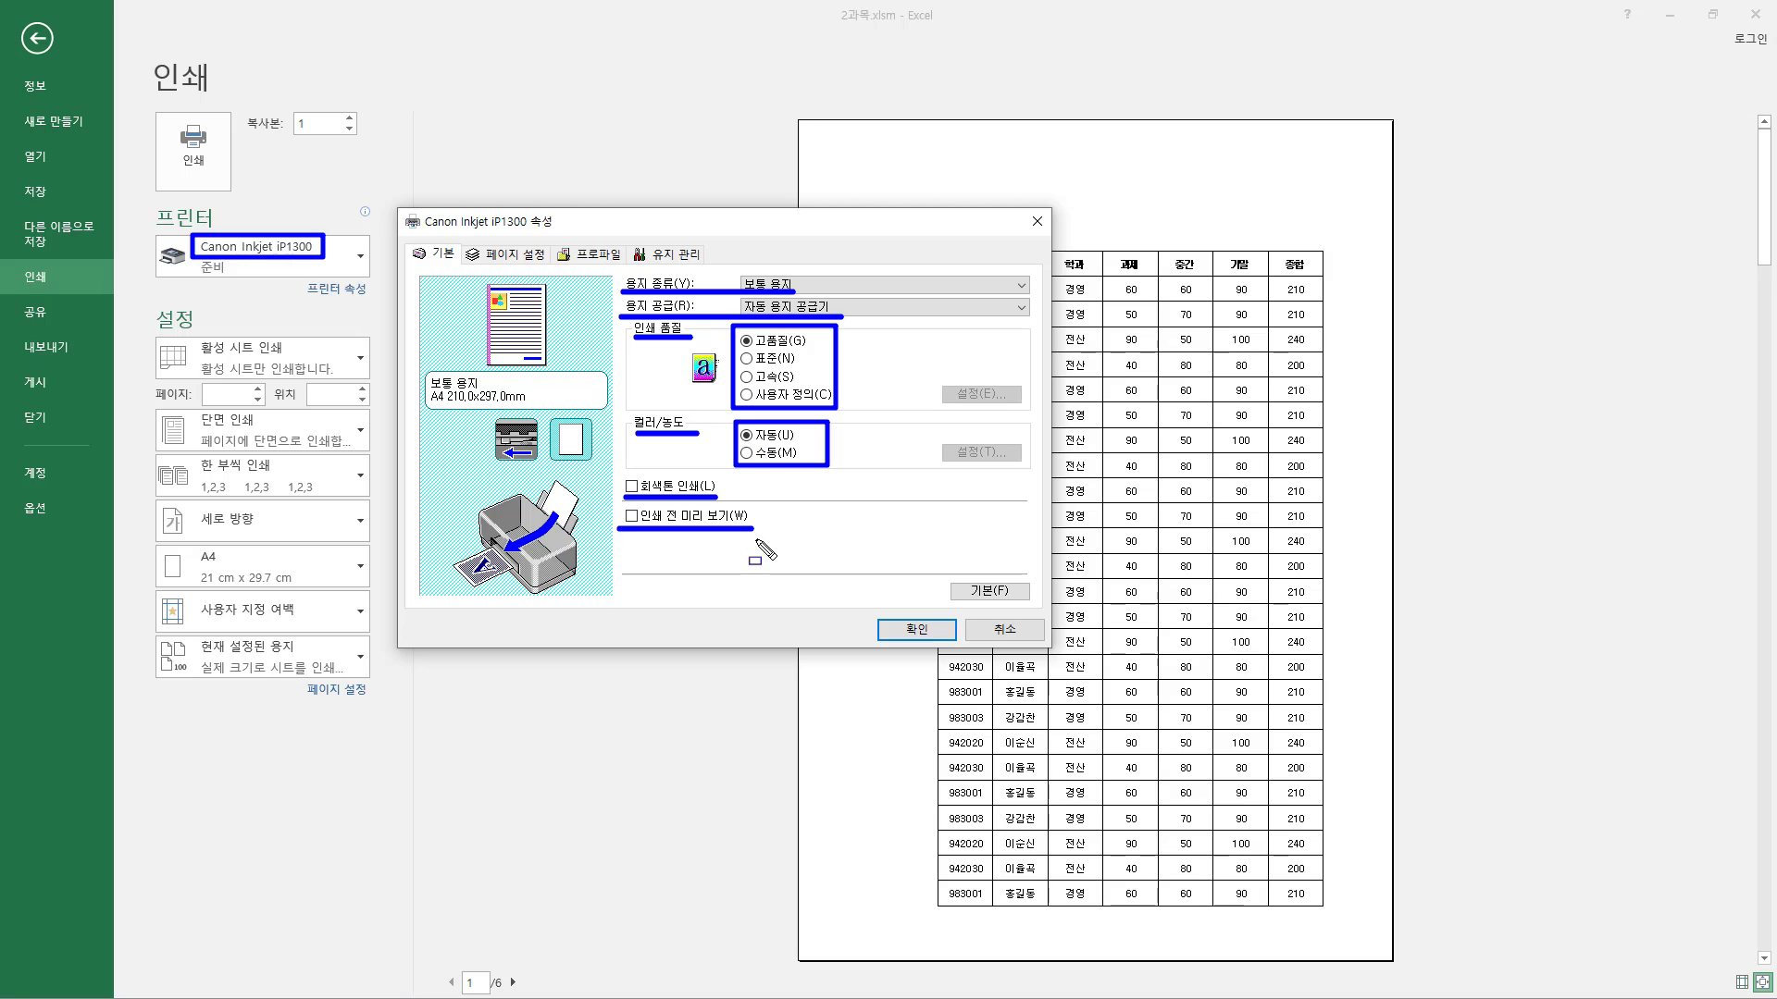
{"action": "left_click_drag", "start_coordinate": [402, 212], "coordinate": [1035, 647]}
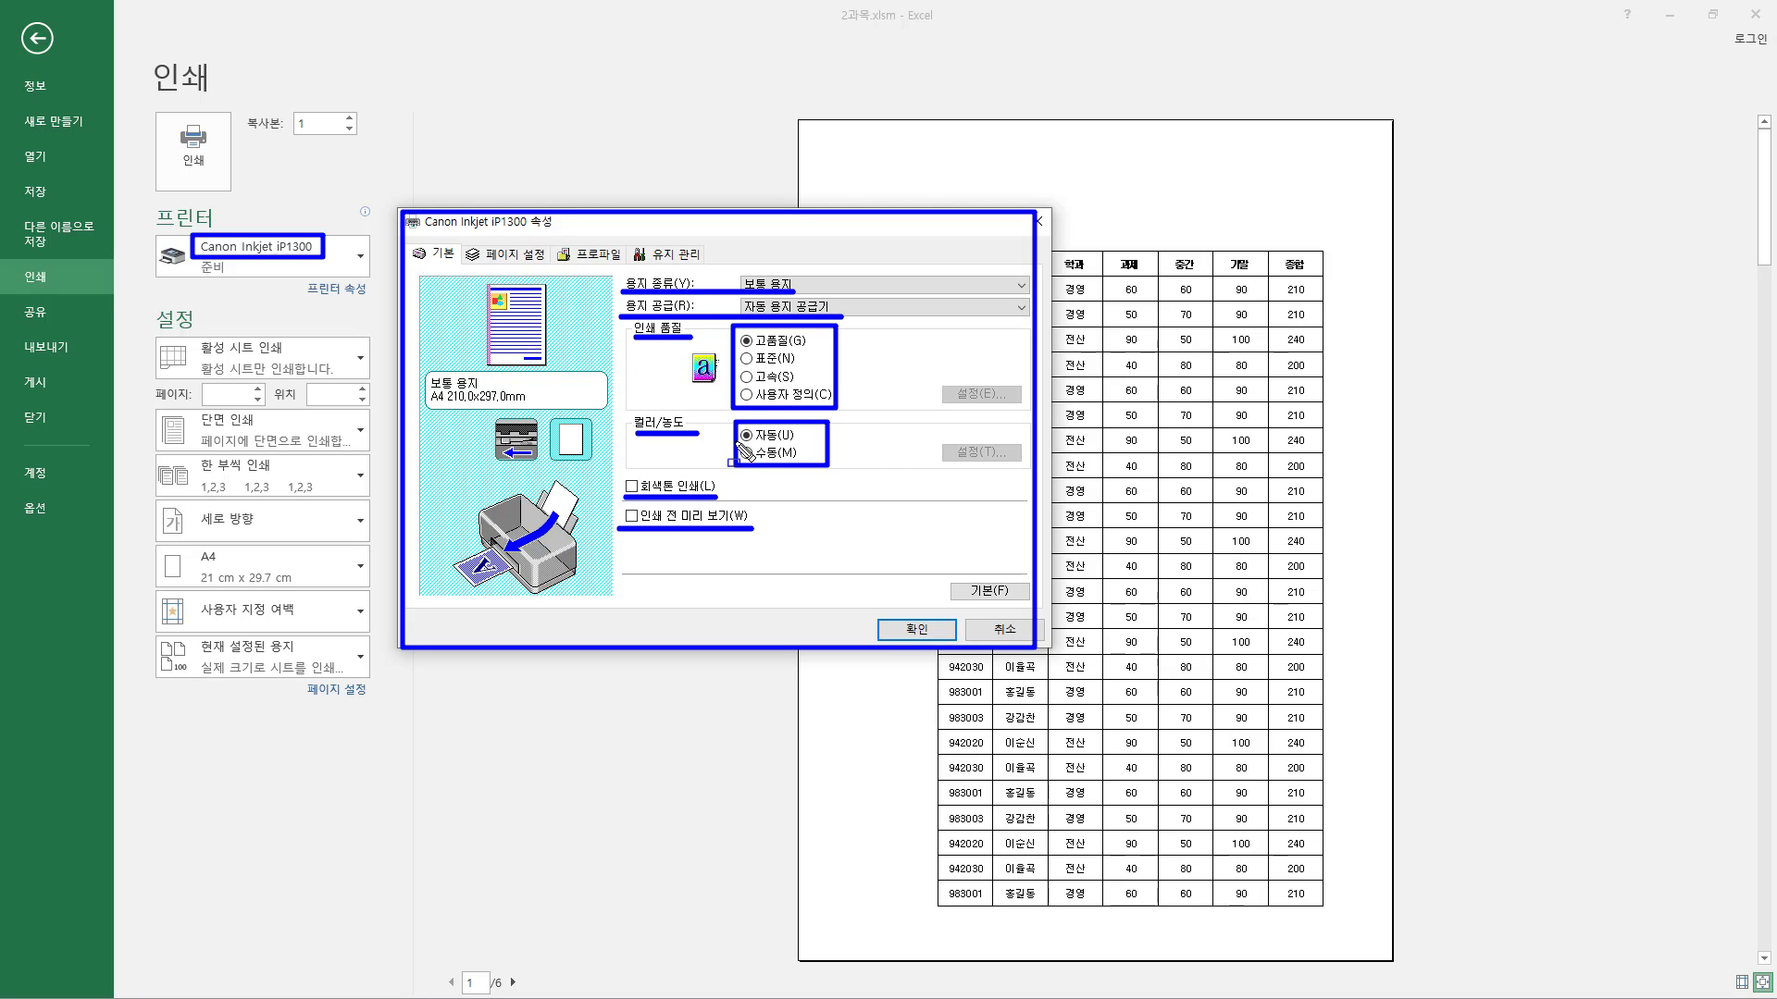
{"action": "left_click_drag", "start_coordinate": [299, 278], "coordinate": [378, 303]}
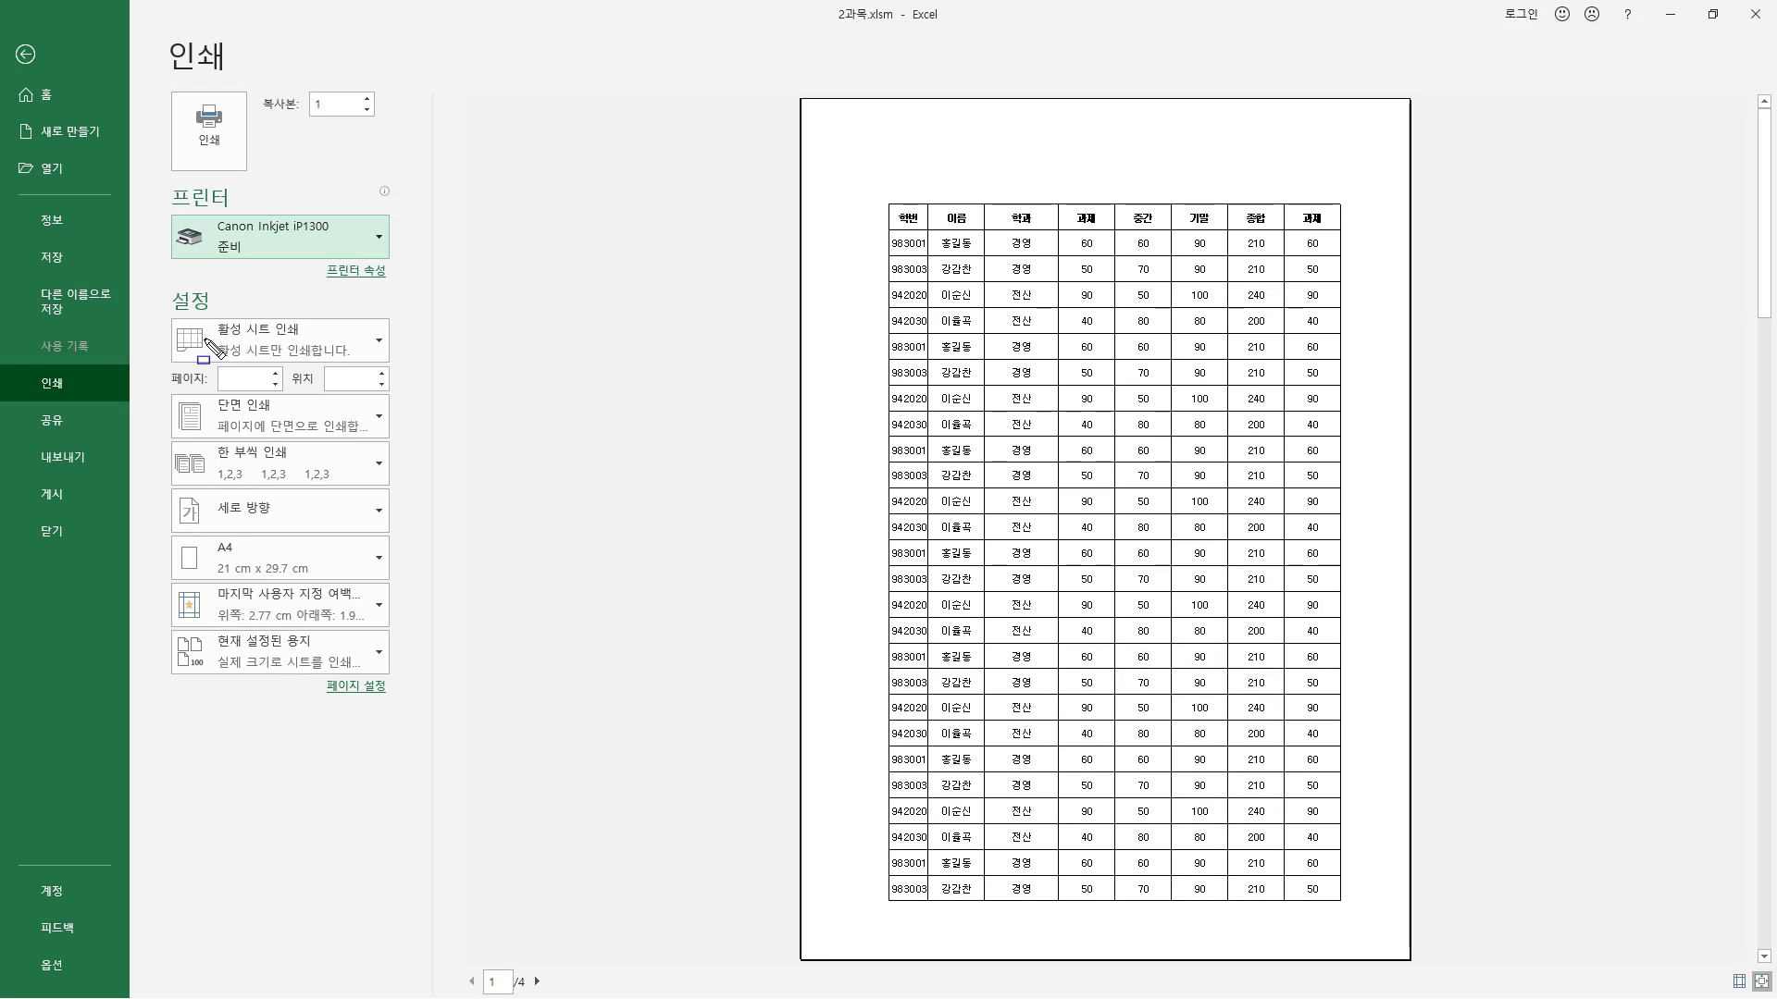
{"action": "left_click_drag", "start_coordinate": [170, 318], "coordinate": [389, 365]}
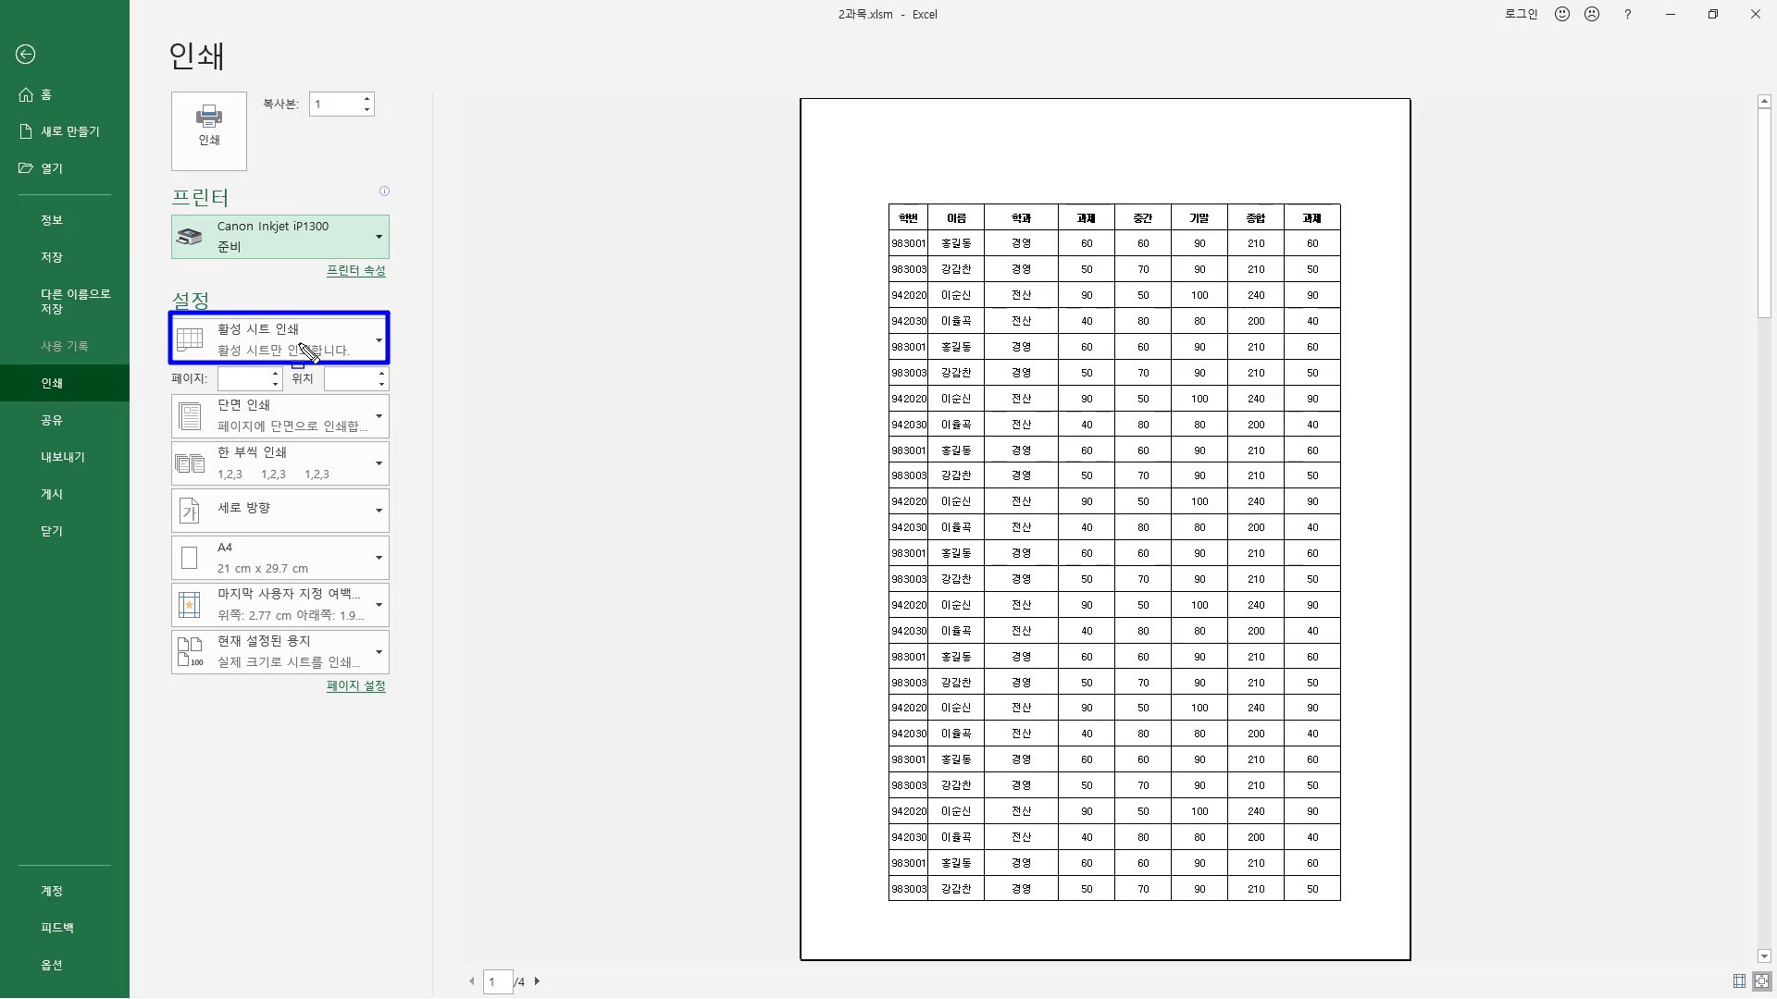
{"action": "key", "text": "Escape"}
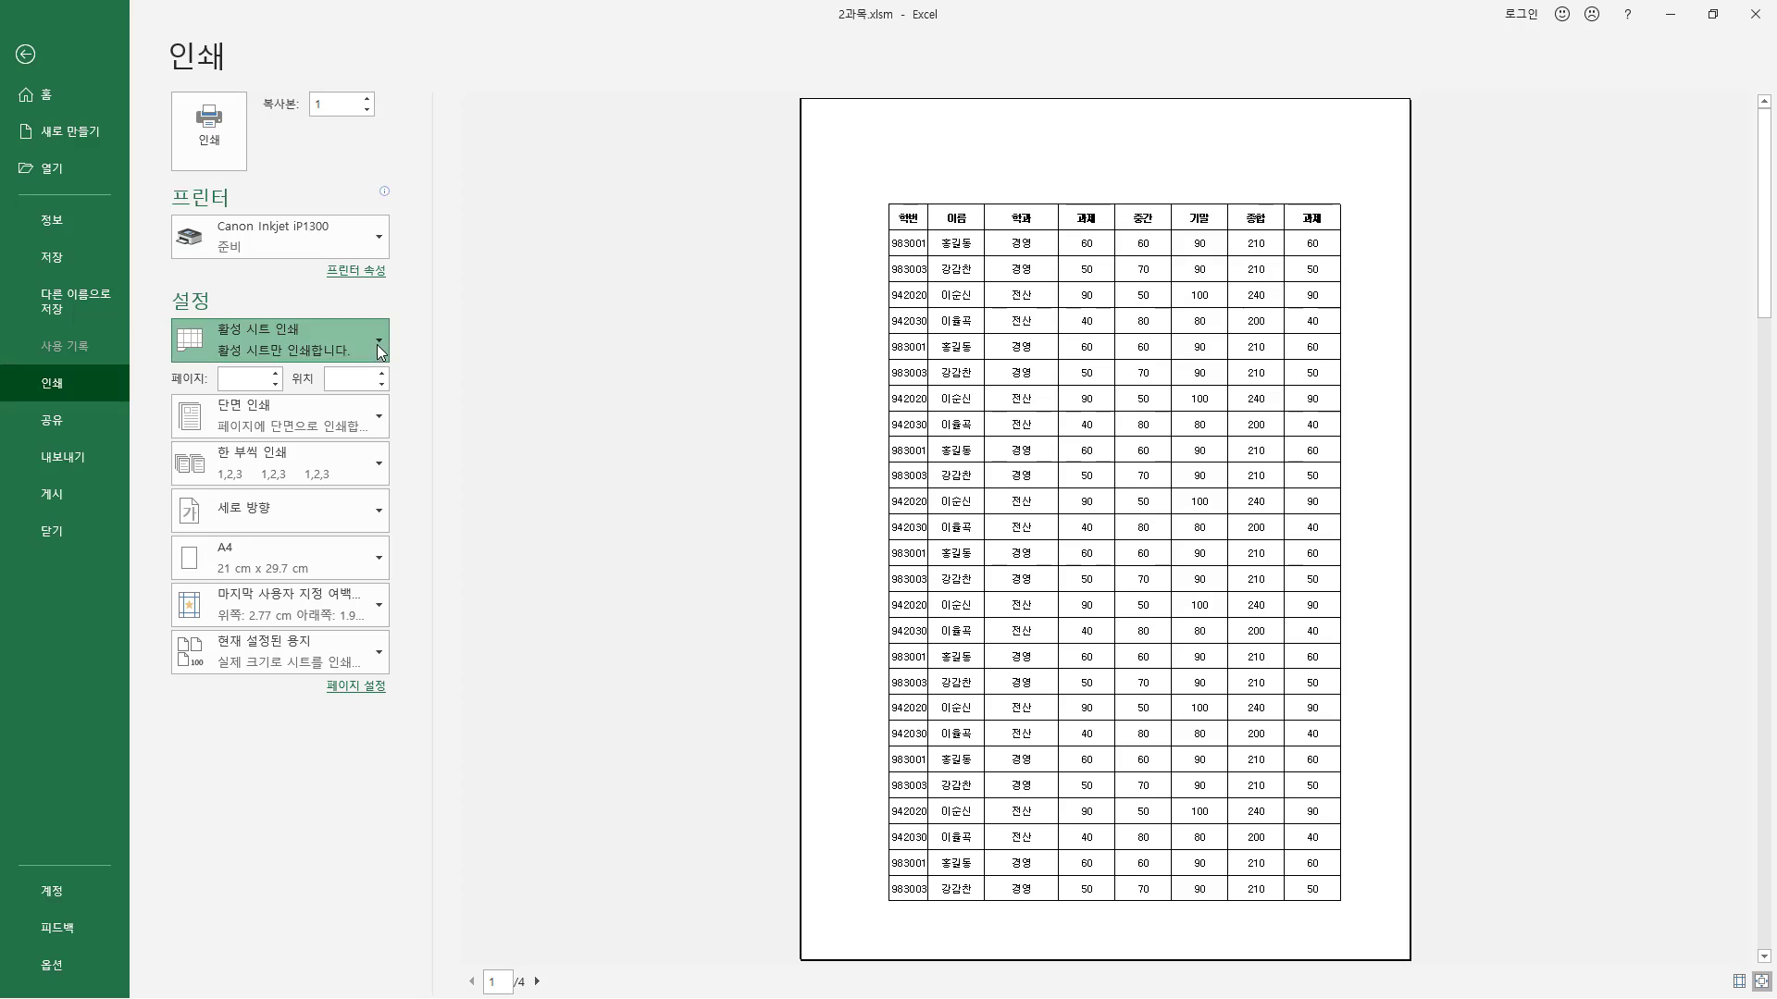
- View the print range choices offered for the active sheet setting (활성 시트 인쇄)
{"action": "left_click", "coordinate": [379, 352]}
{"action": "key", "text": "ctrl+2"}
{"action": "mouse_move", "coordinate": [168, 363]}
{"action": "left_mouse_down"}
{"action": "mouse_move", "coordinate": [294, 514]}
{"action": "mouse_move", "coordinate": [398, 509]}
{"action": "mouse_move", "coordinate": [394, 493]}
{"action": "left_mouse_up"}
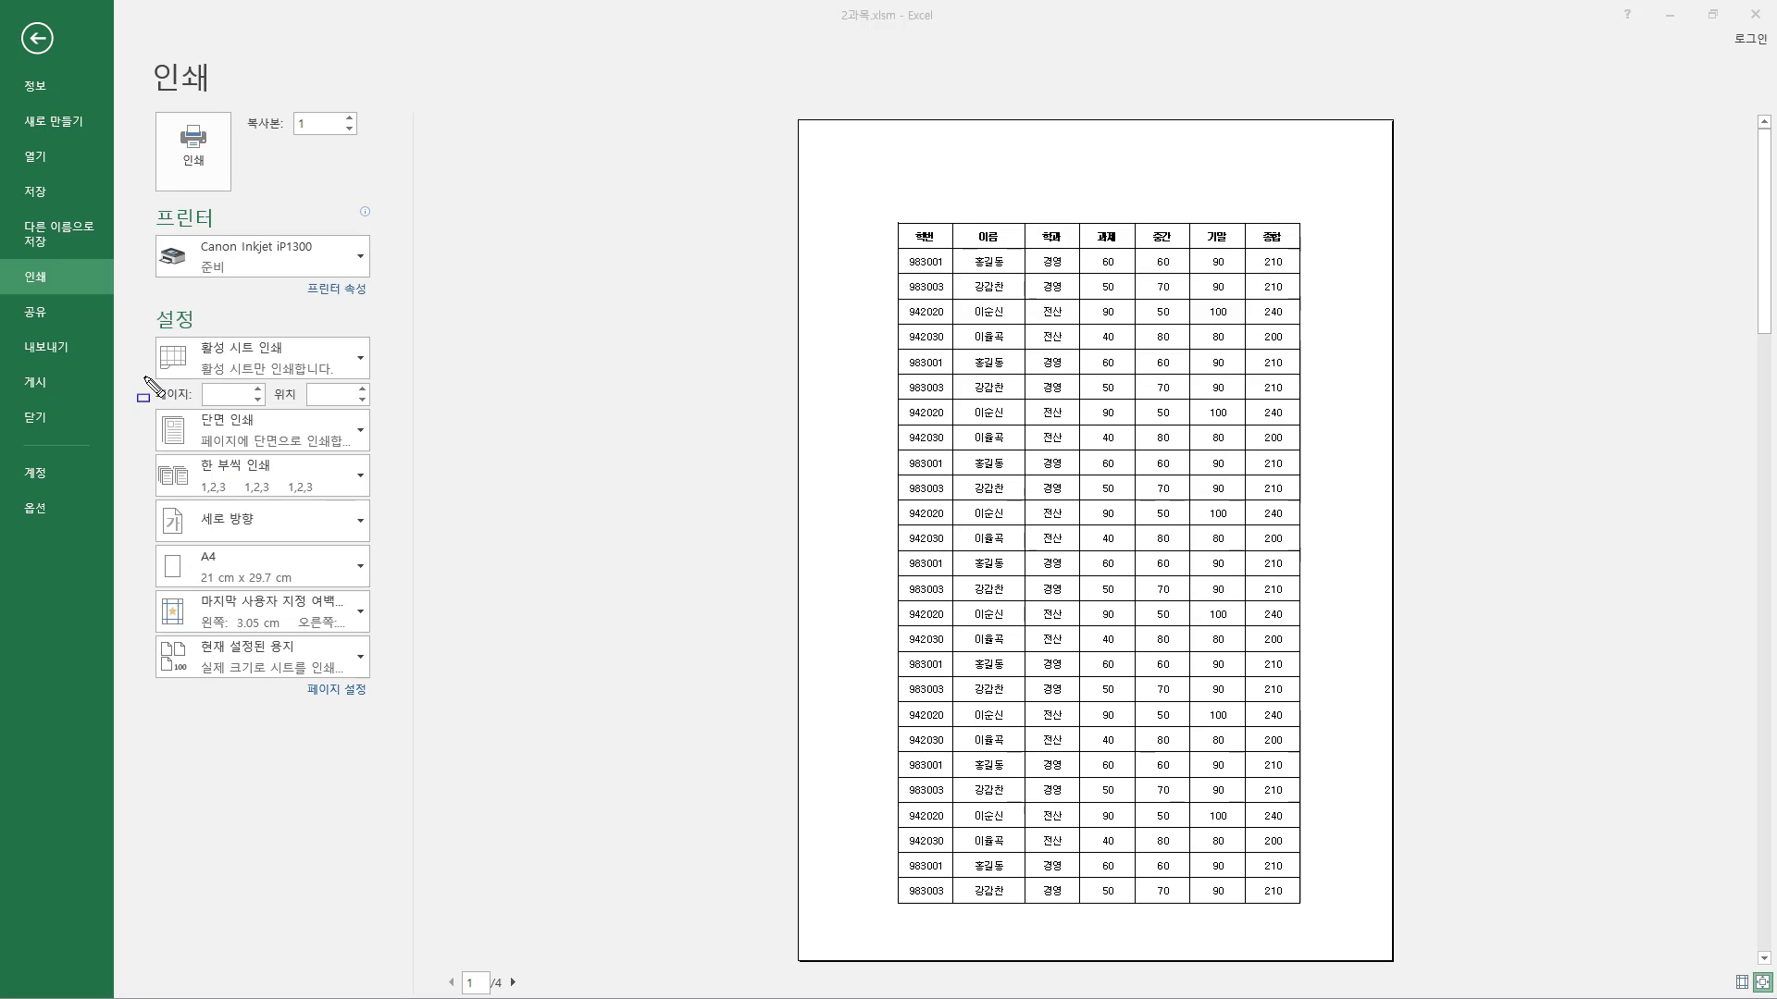
{"action": "left_click_drag", "start_coordinate": [146, 377], "coordinate": [385, 411]}
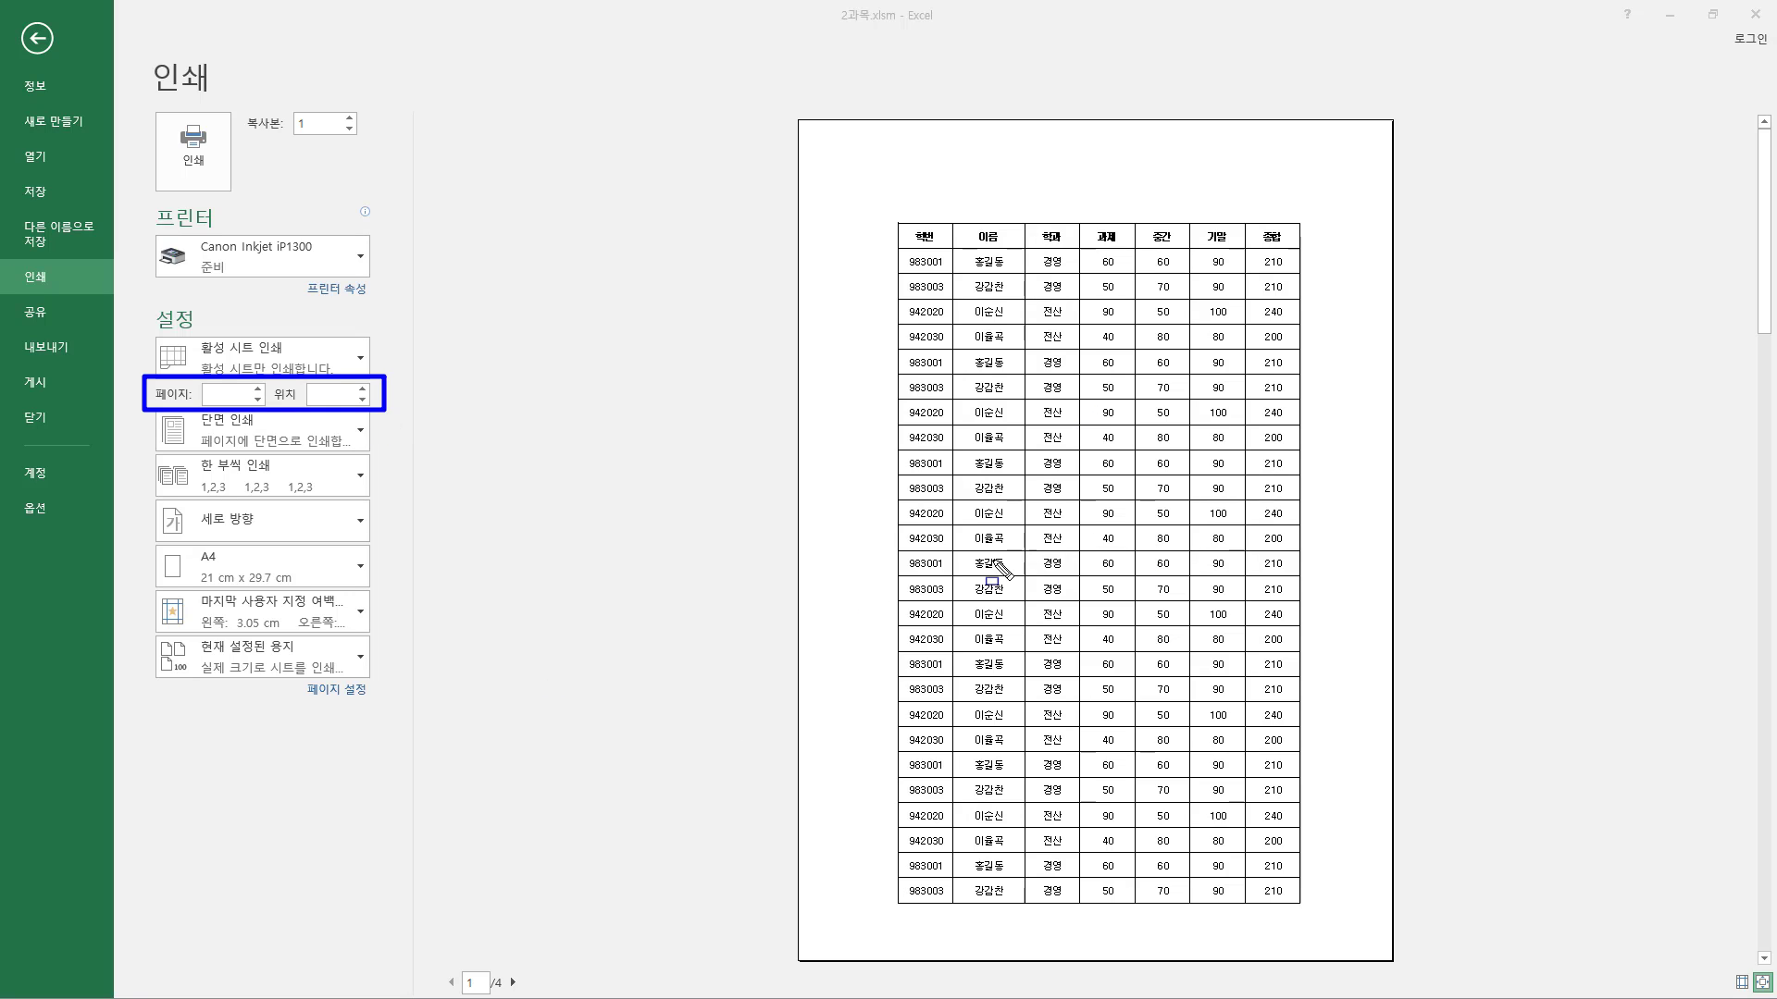
{"action": "left_click_drag", "start_coordinate": [444, 965], "coordinate": [526, 995]}
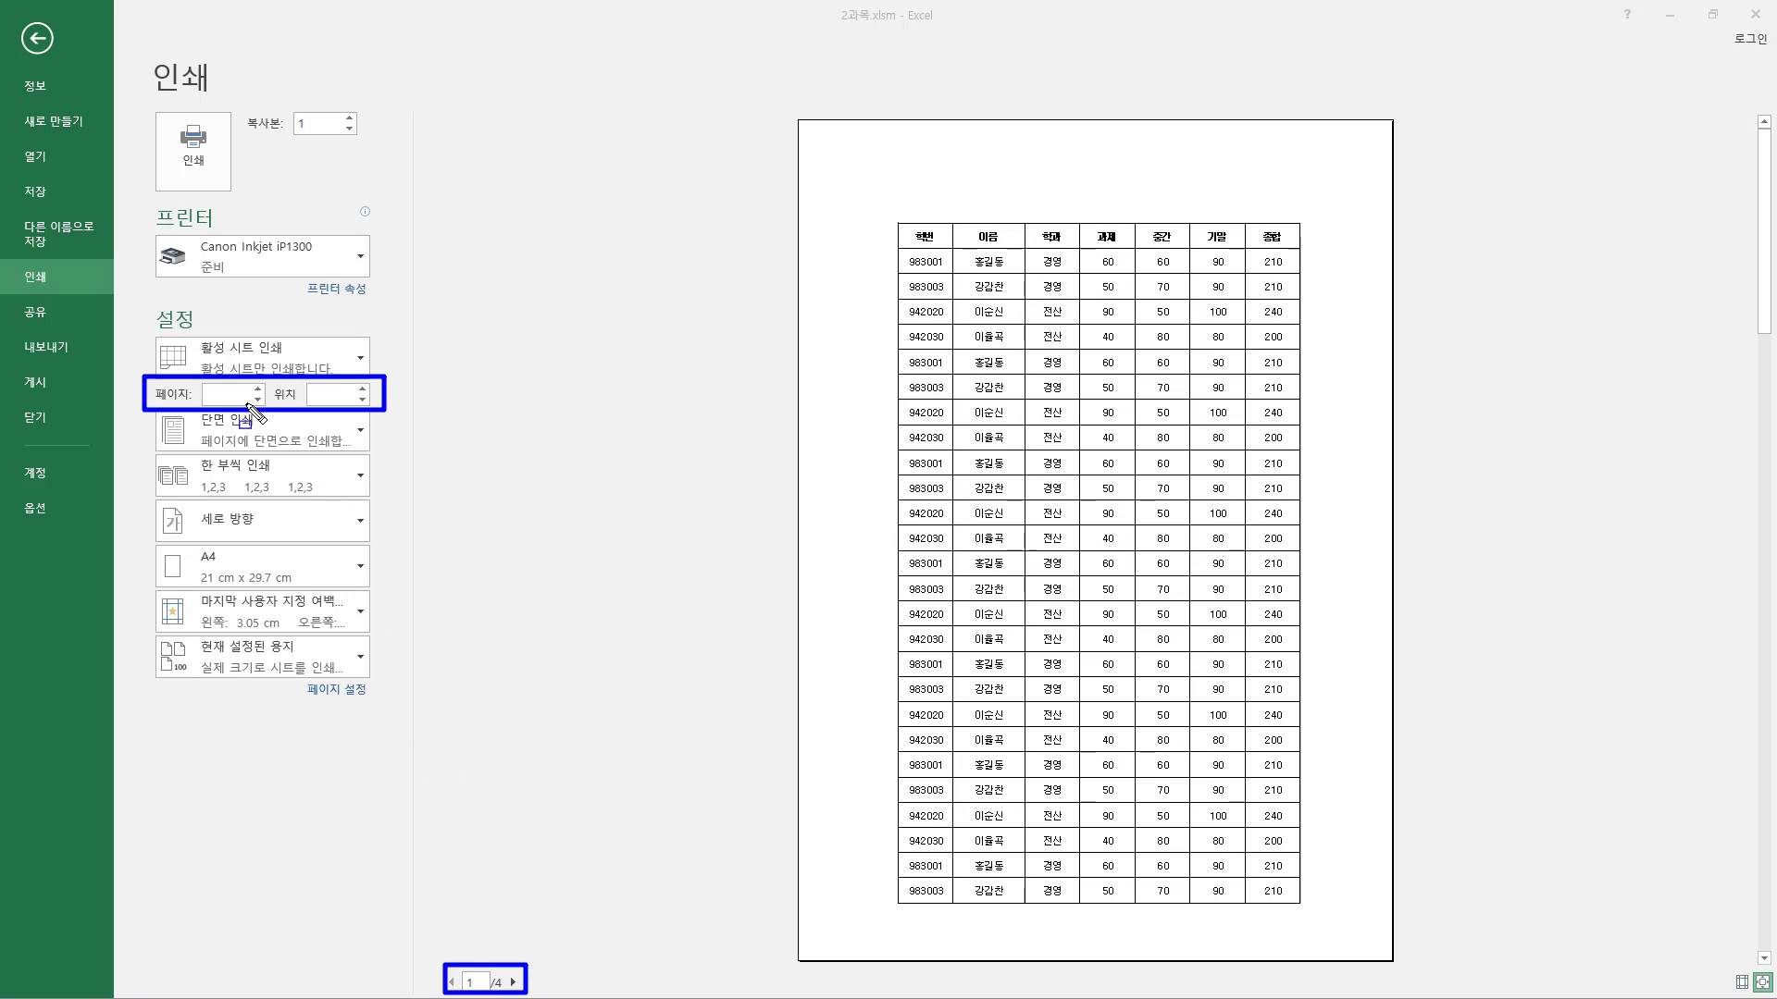
{"action": "left_click_drag", "start_coordinate": [233, 401], "coordinate": [352, 399]}
{"action": "key", "text": "Escape"}
- Preview the sheet in landscape orientation (가로 방향) and restore portrait orientation (세로 방향)
{"action": "left_click", "coordinate": [270, 519]}
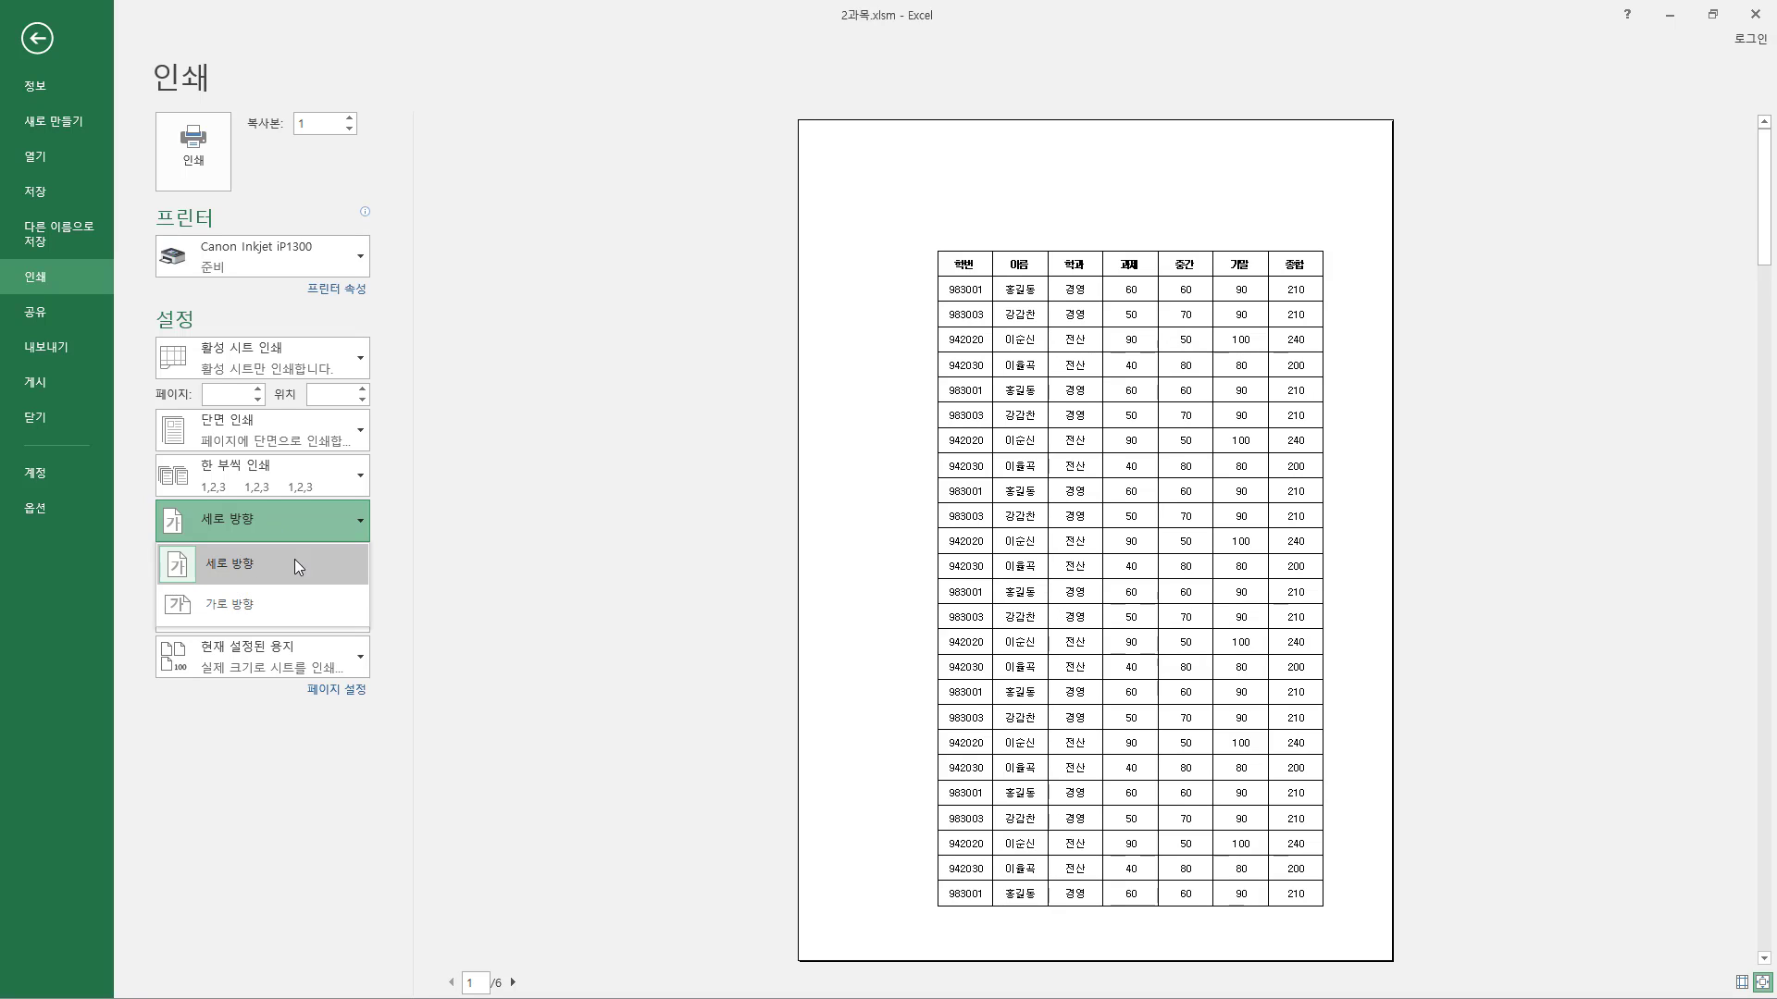
{"action": "left_click", "coordinate": [231, 604]}
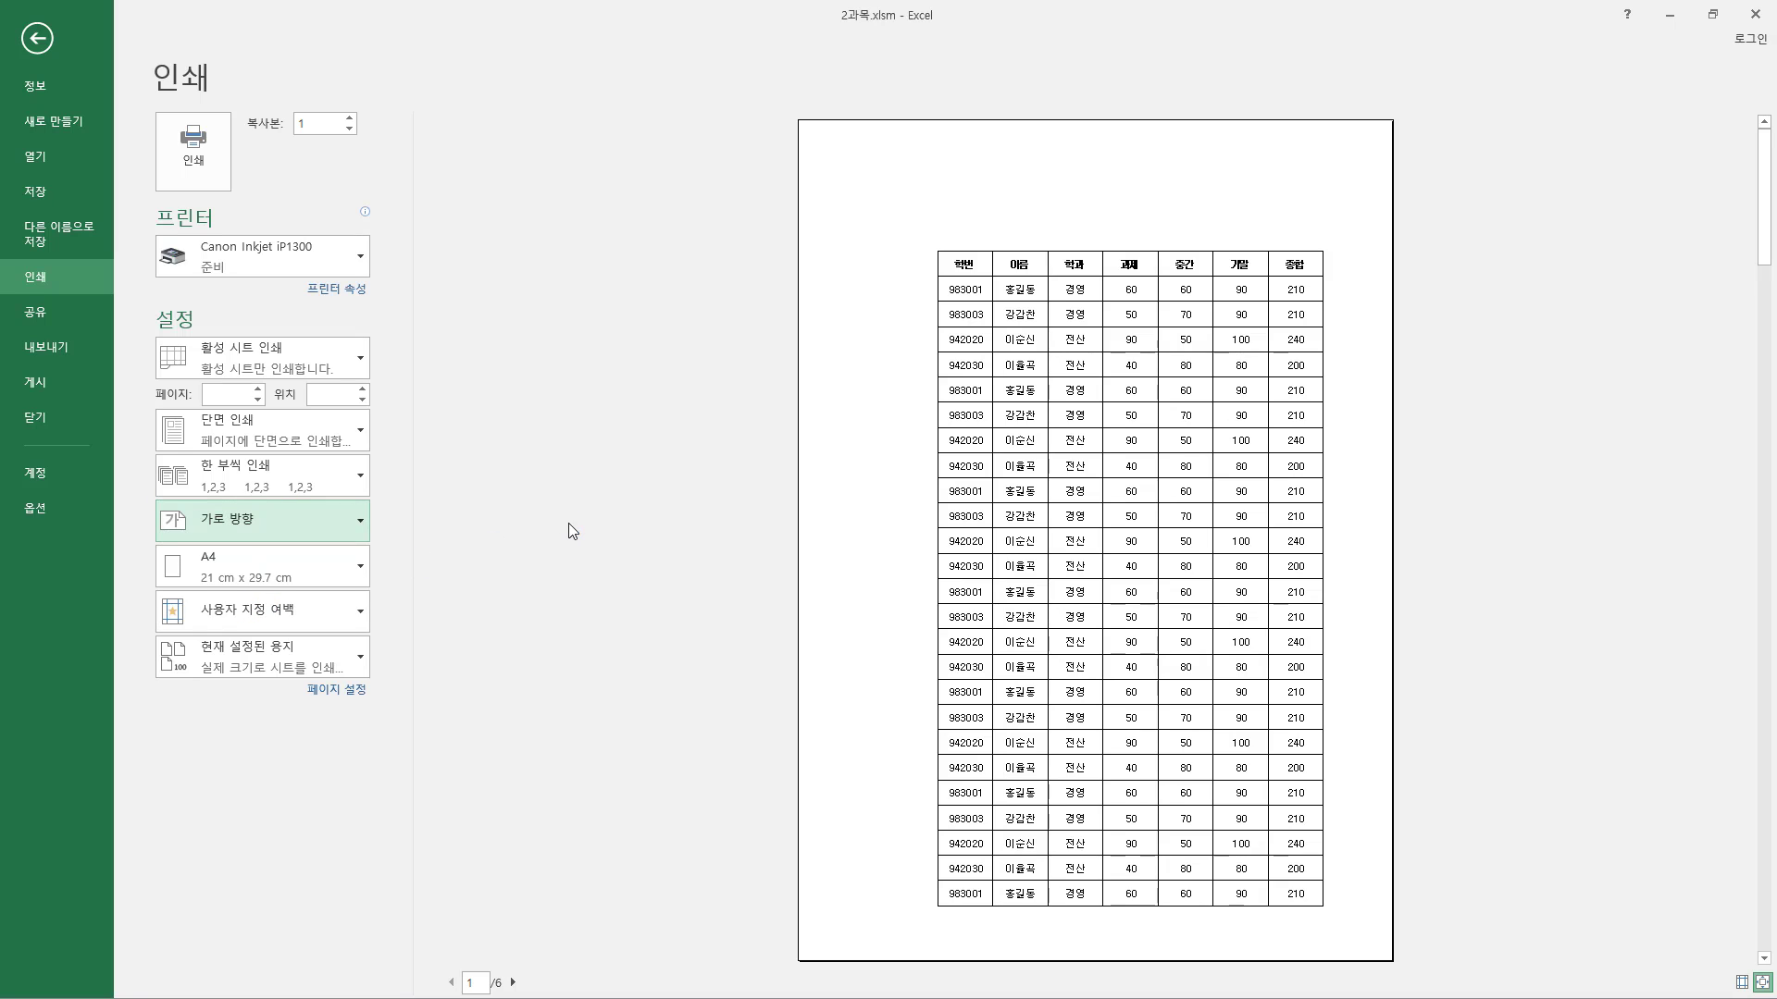
{"action": "key", "text": "ctrl+2"}
{"action": "left_click_drag", "start_coordinate": [583, 184], "coordinate": [953, 736]}
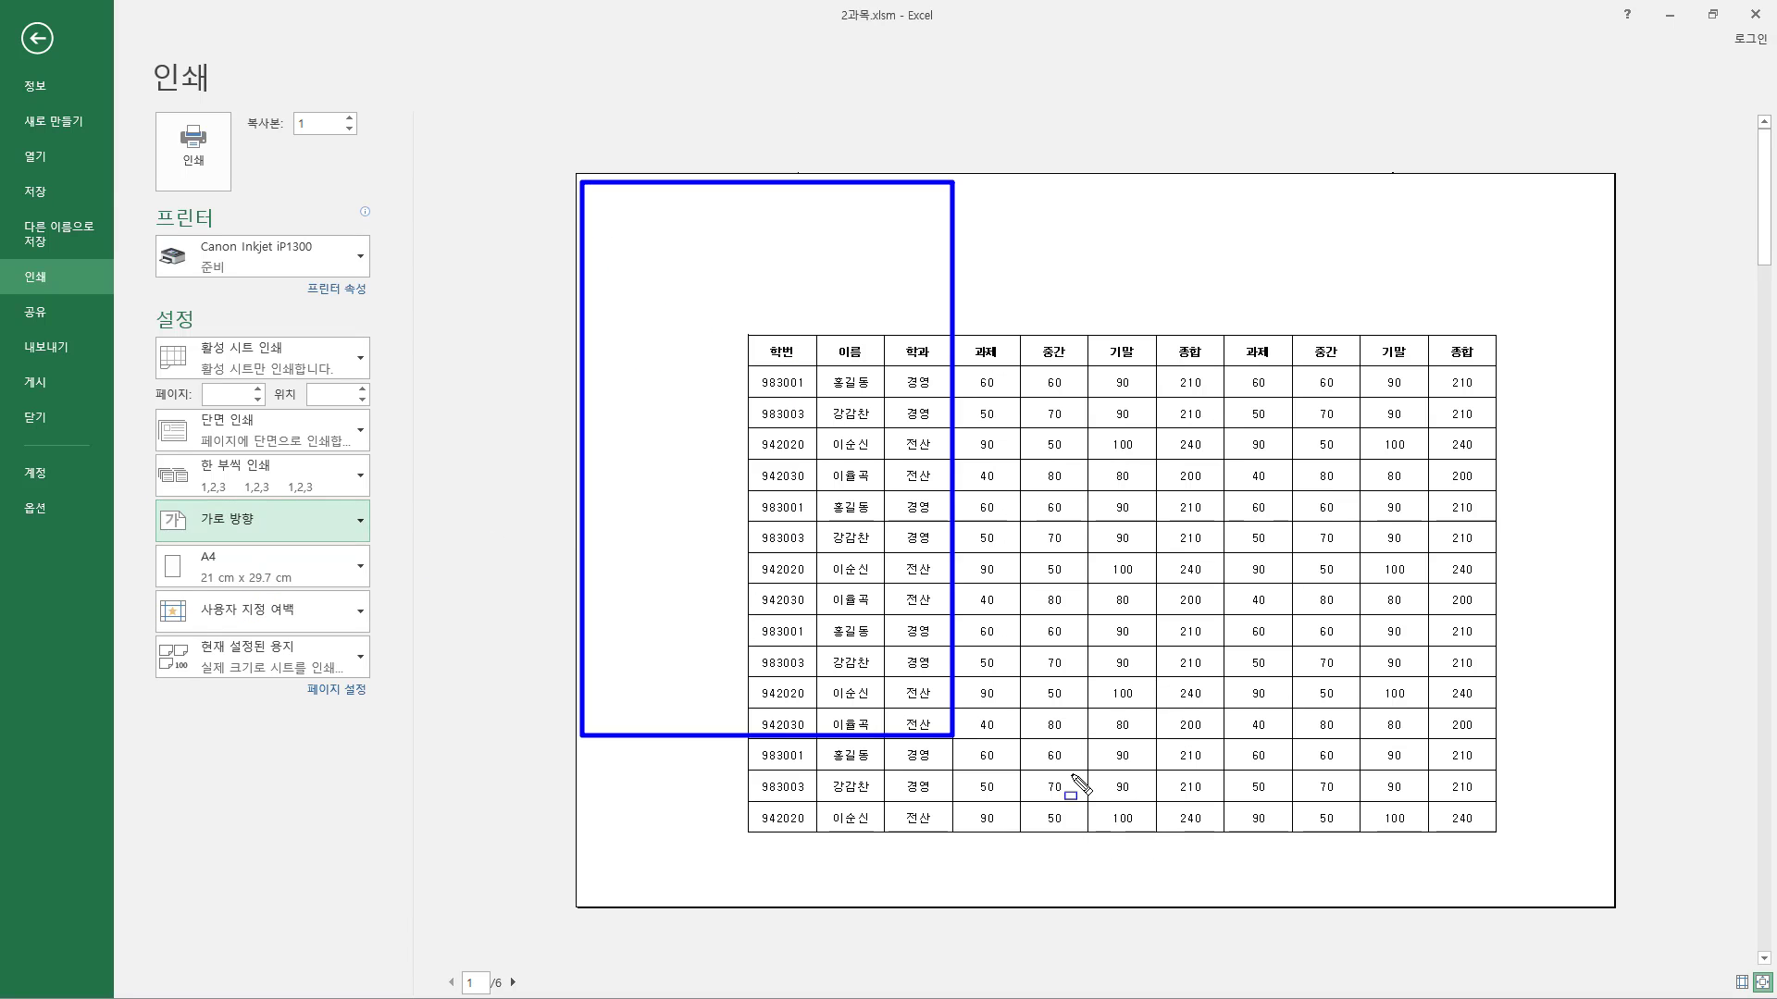
{"action": "left_click_drag", "start_coordinate": [1074, 777], "coordinate": [1592, 897]}
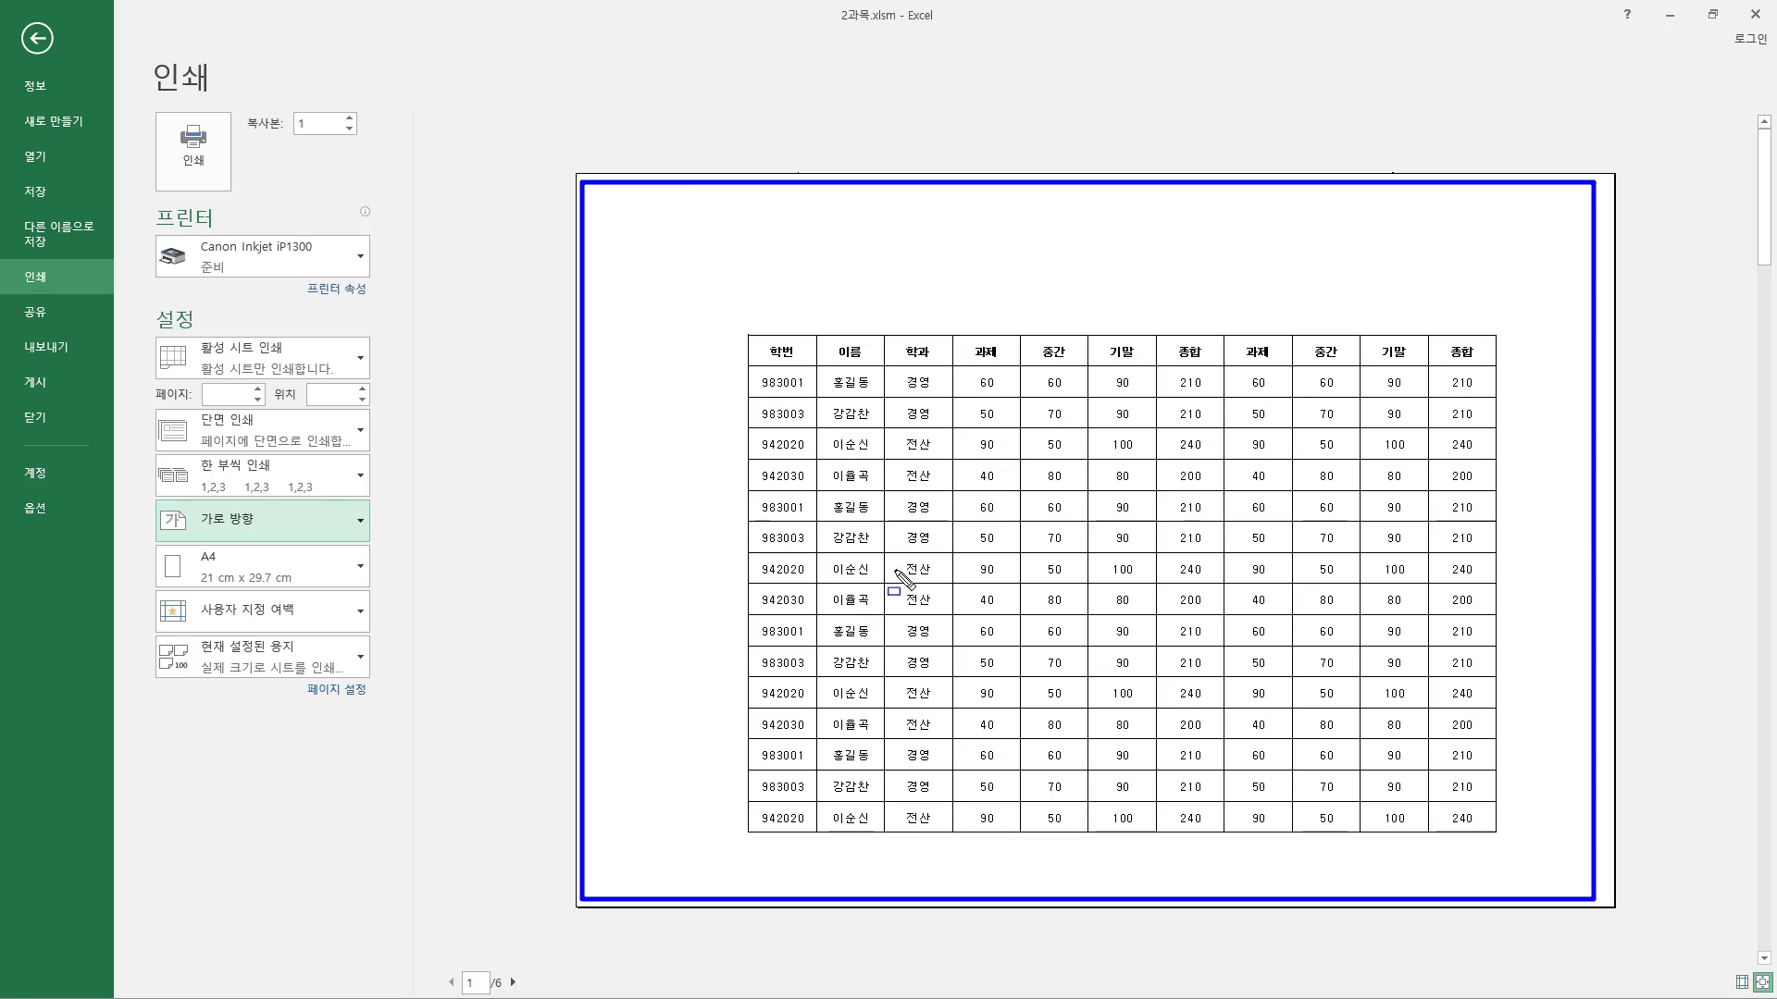
{"action": "key", "text": "Escape"}
{"action": "left_click", "coordinate": [248, 535]}
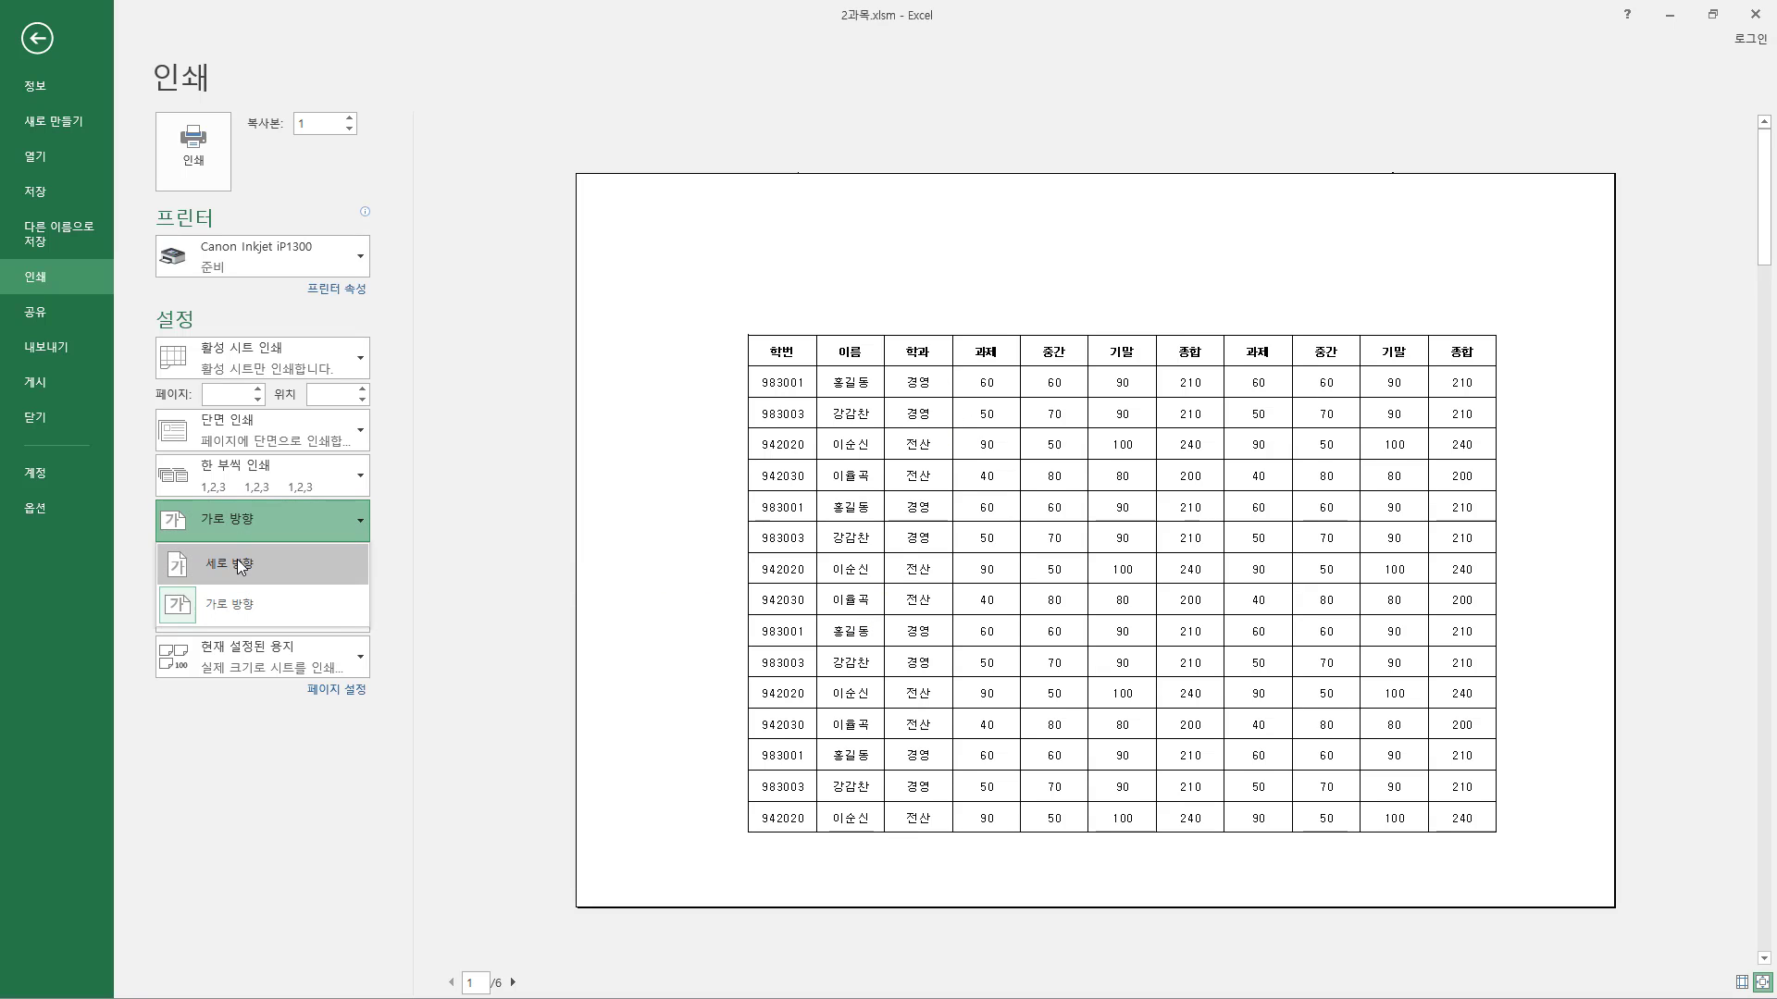
{"action": "left_click", "coordinate": [240, 566]}
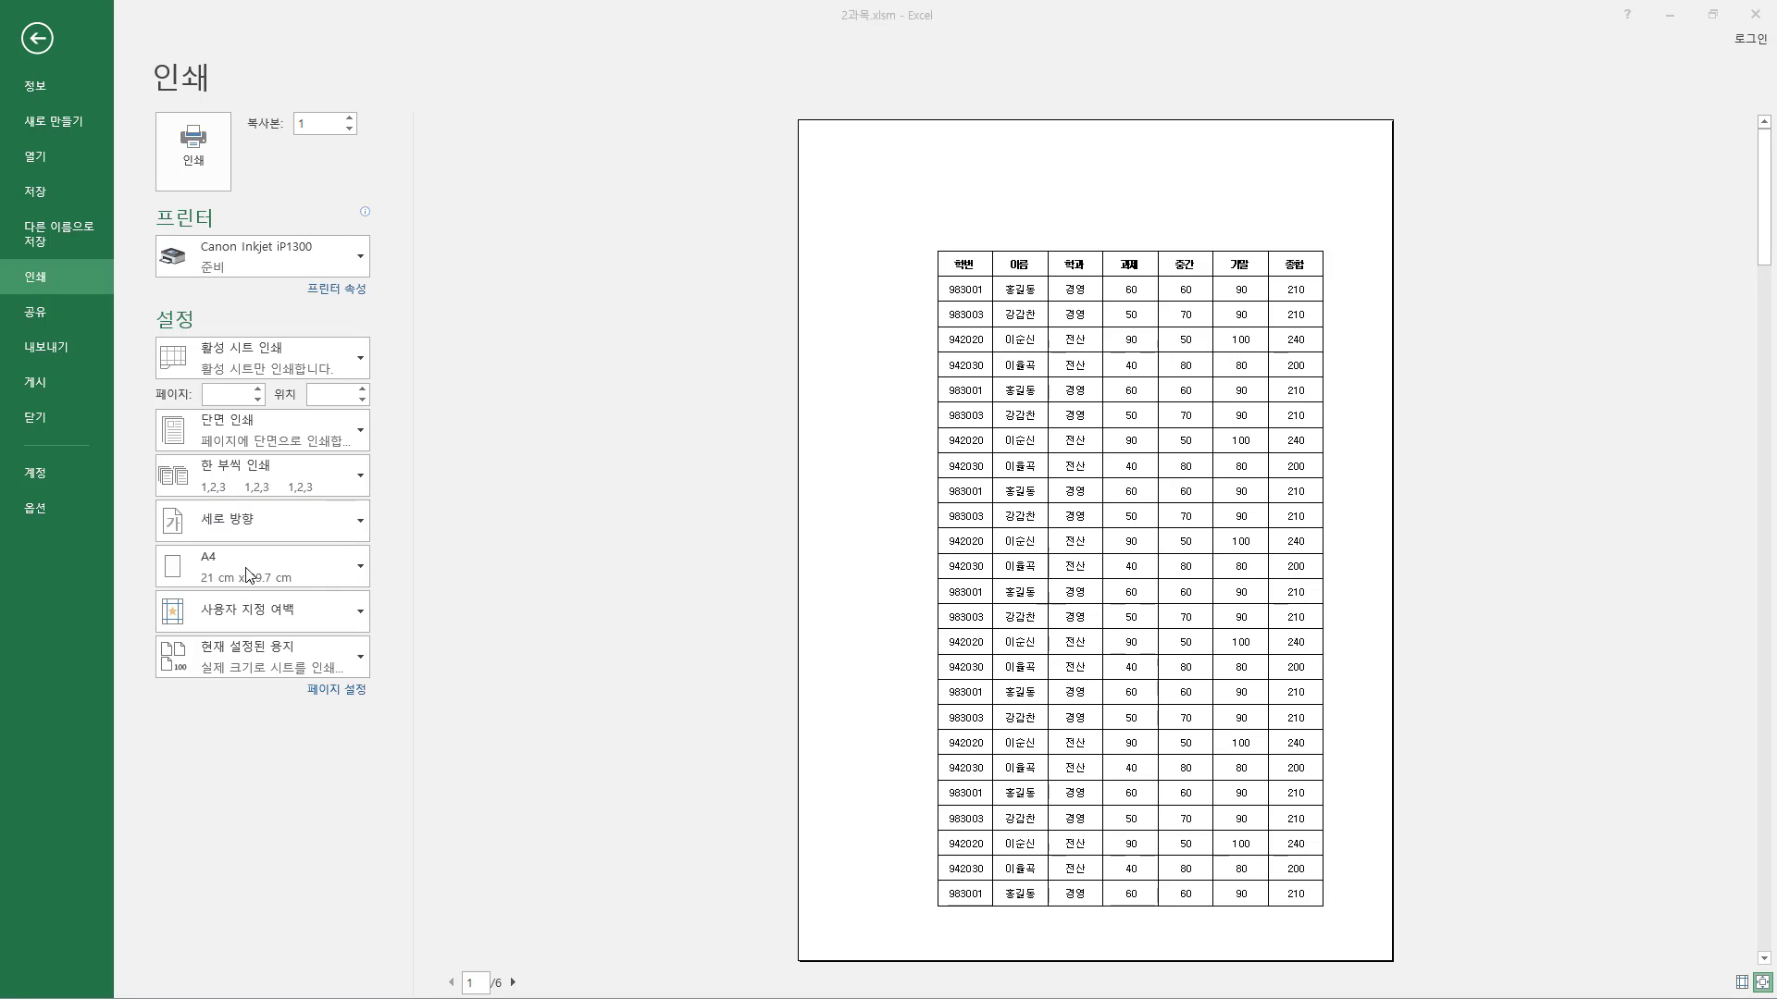
- View the available print paper sizes without changing the selected size
{"action": "left_click_drag", "start_coordinate": [159, 543], "coordinate": [370, 608]}
{"action": "key", "text": "Escape"}
{"action": "left_click", "coordinate": [360, 568]}
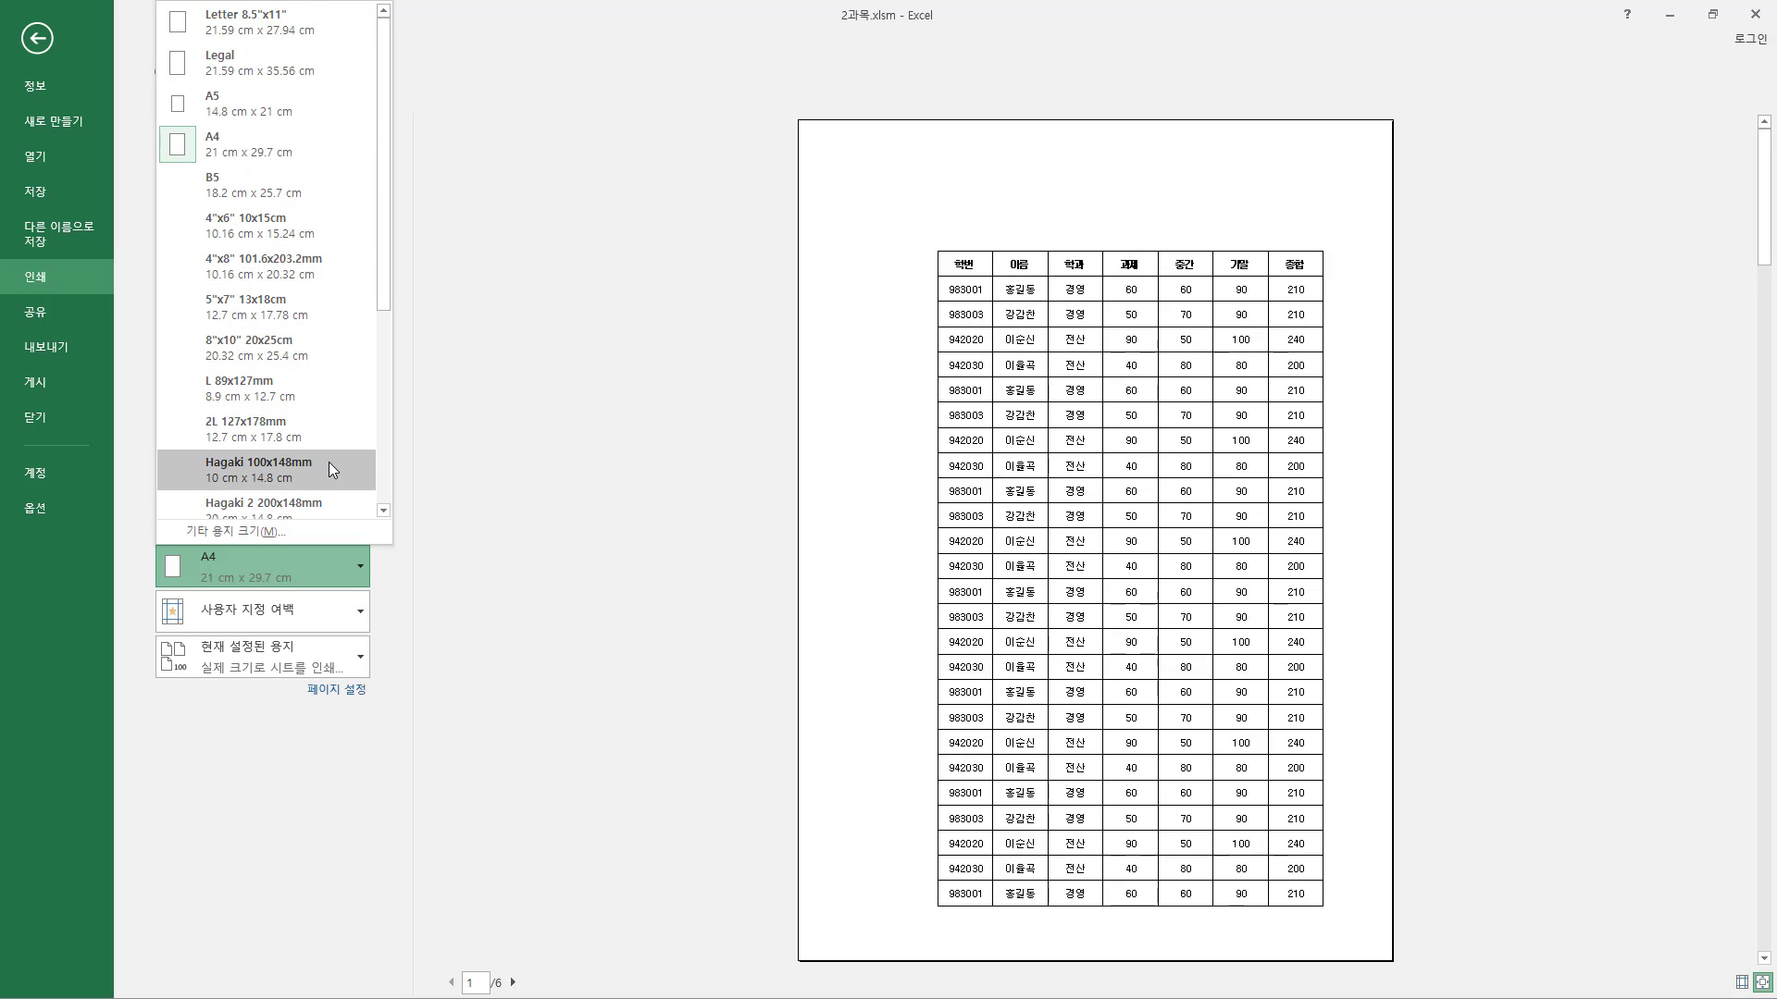
{"action": "left_click", "coordinate": [408, 598]}
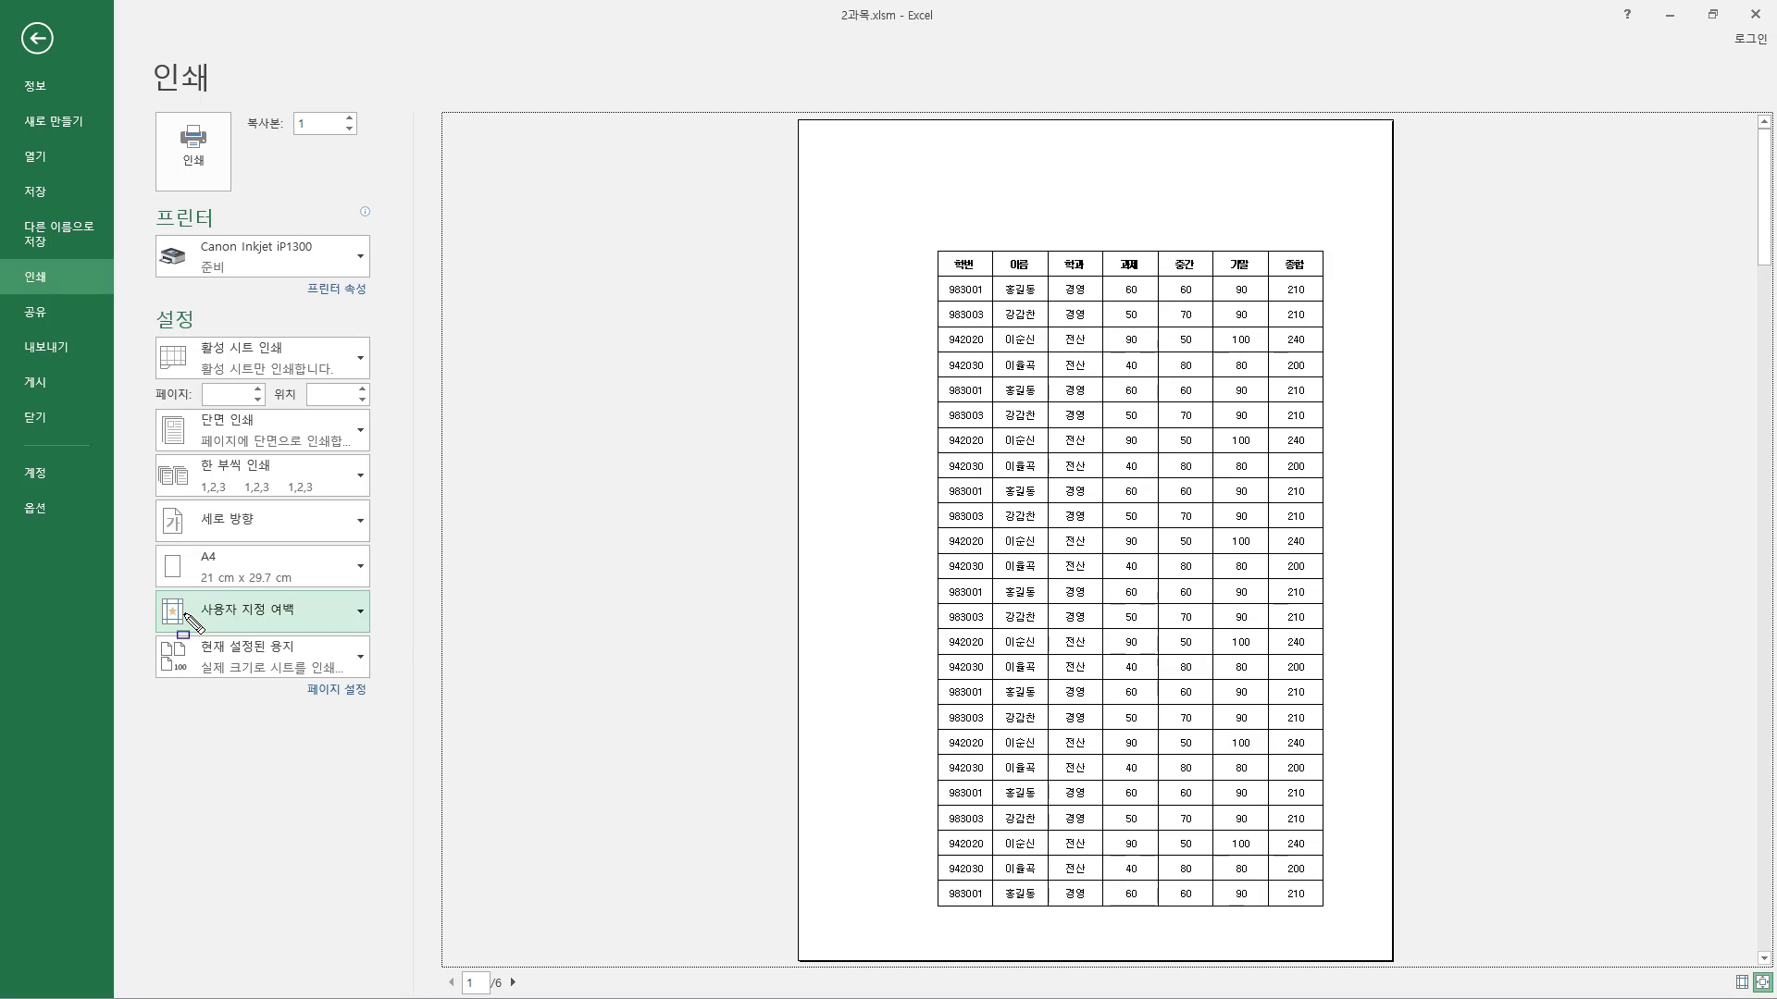
- View the available margin presets for the printout without choosing another one
{"action": "left_click", "coordinate": [266, 615]}
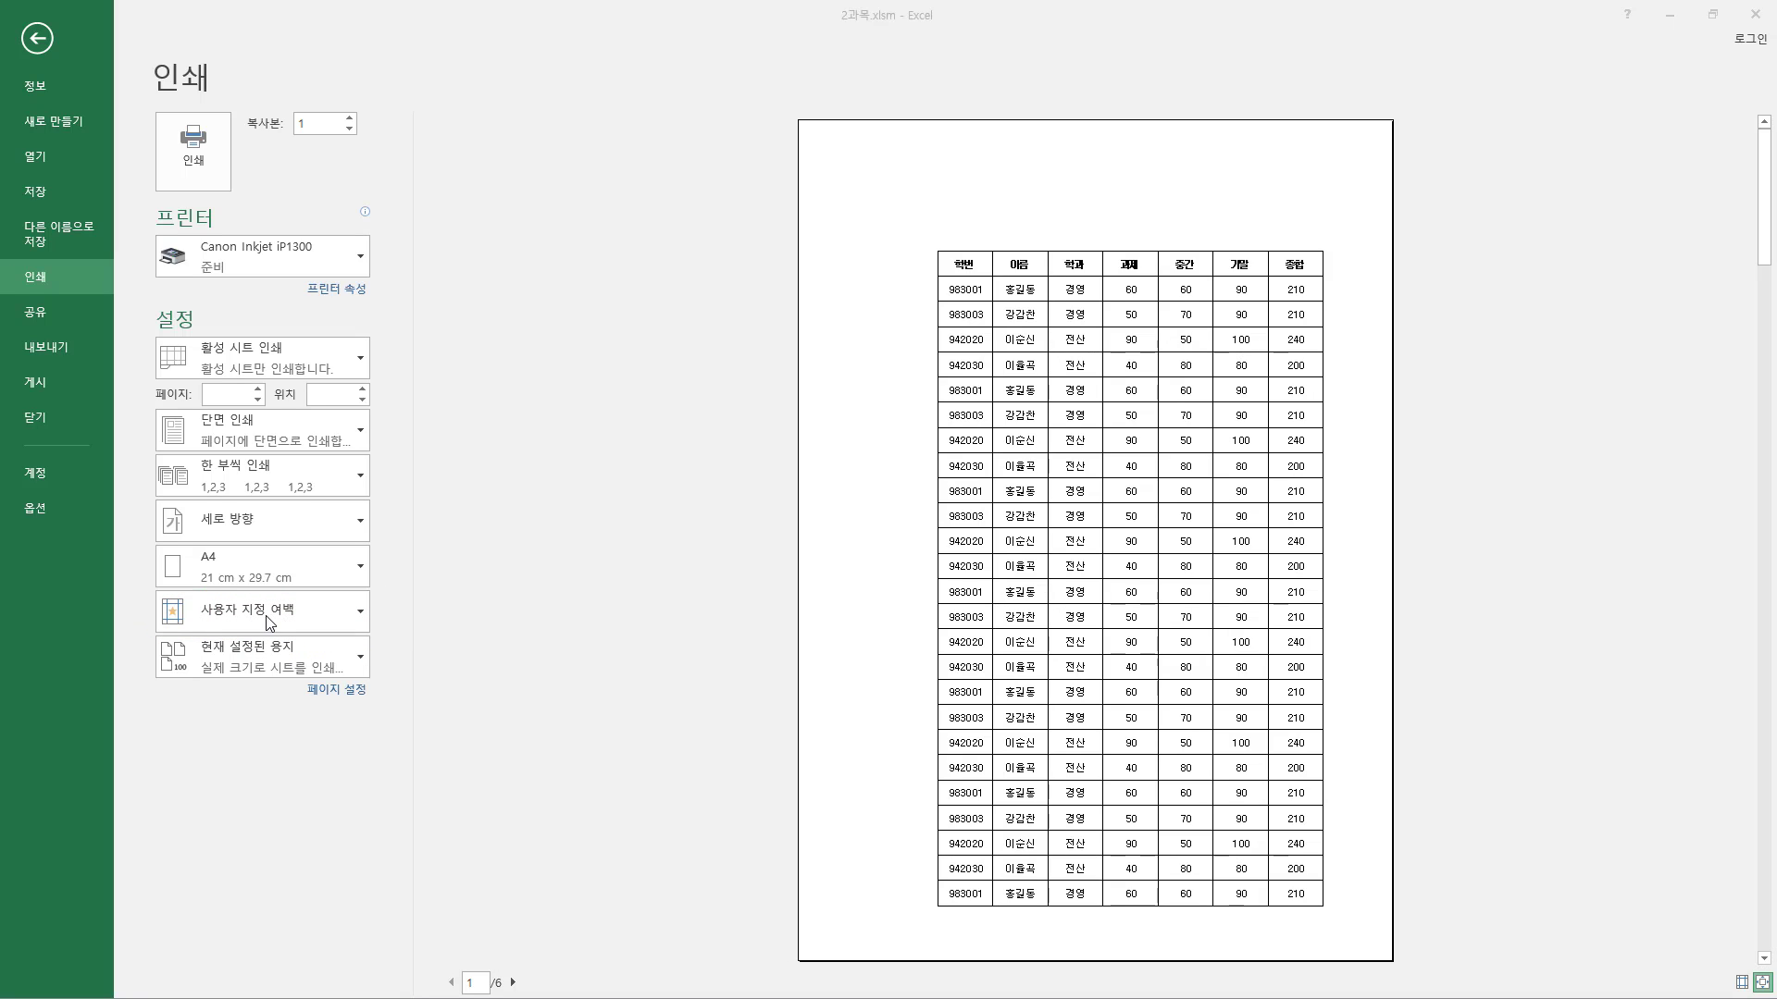
{"action": "left_click_drag", "start_coordinate": [272, 617], "coordinate": [340, 607]}
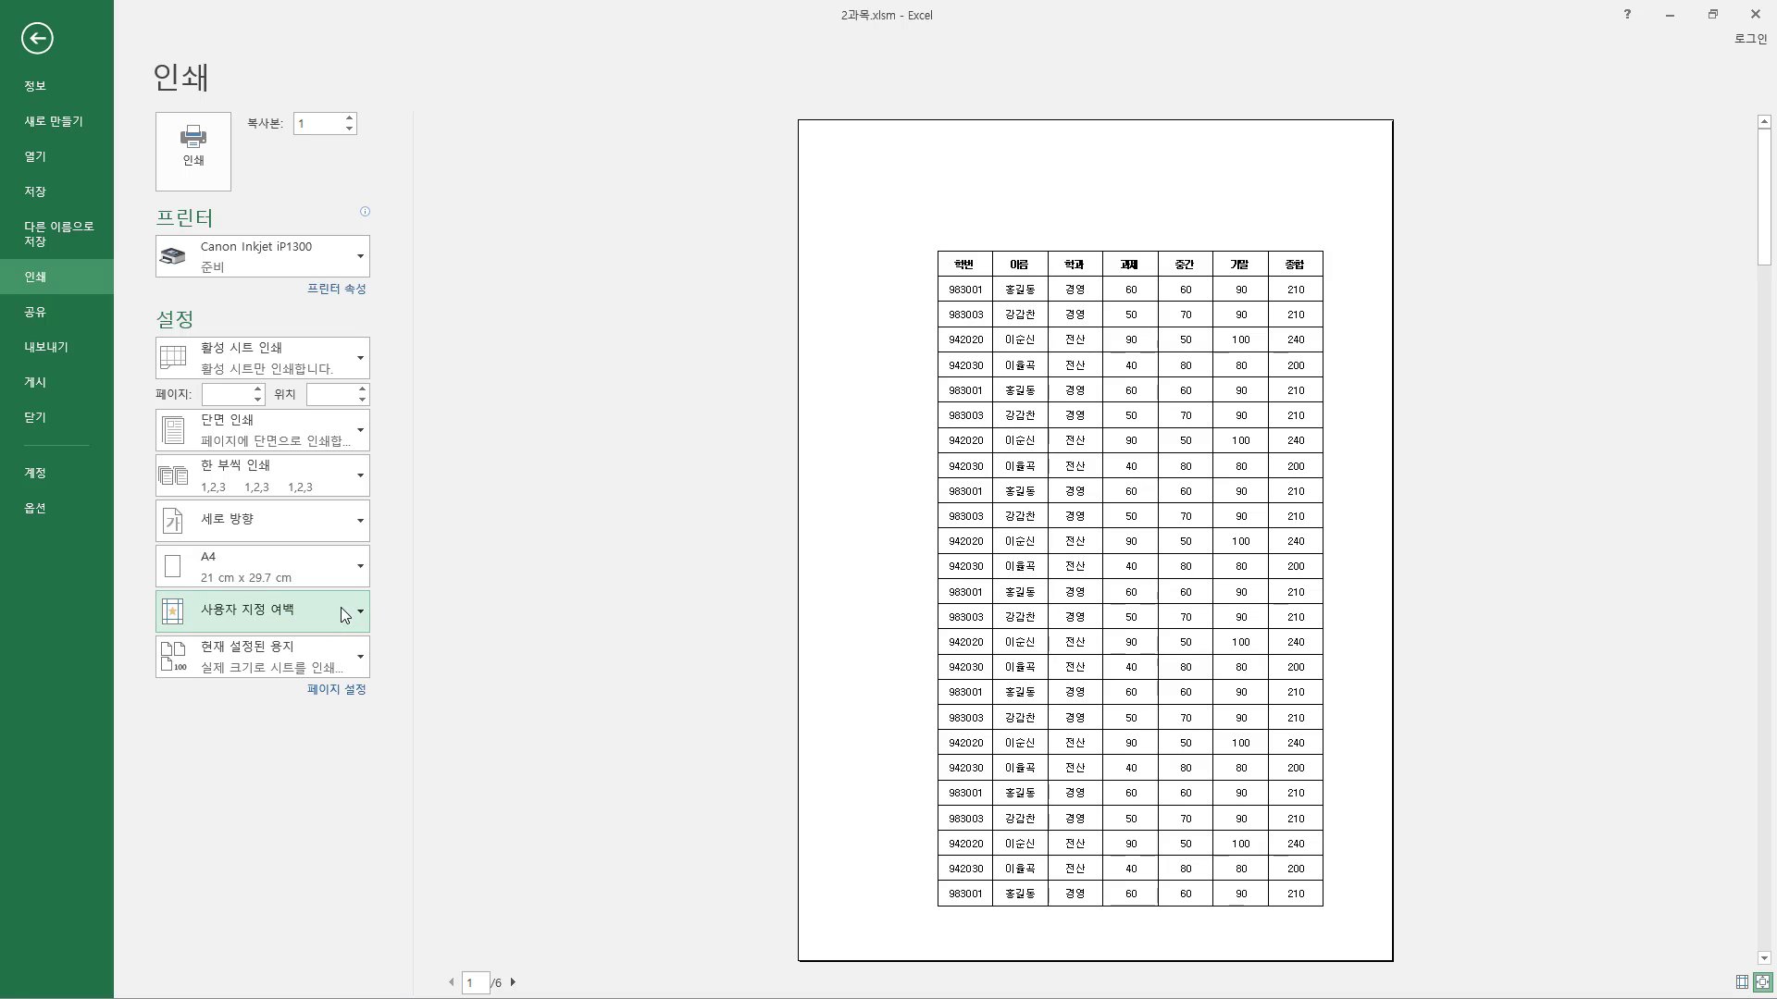
{"action": "left_click", "coordinate": [359, 616]}
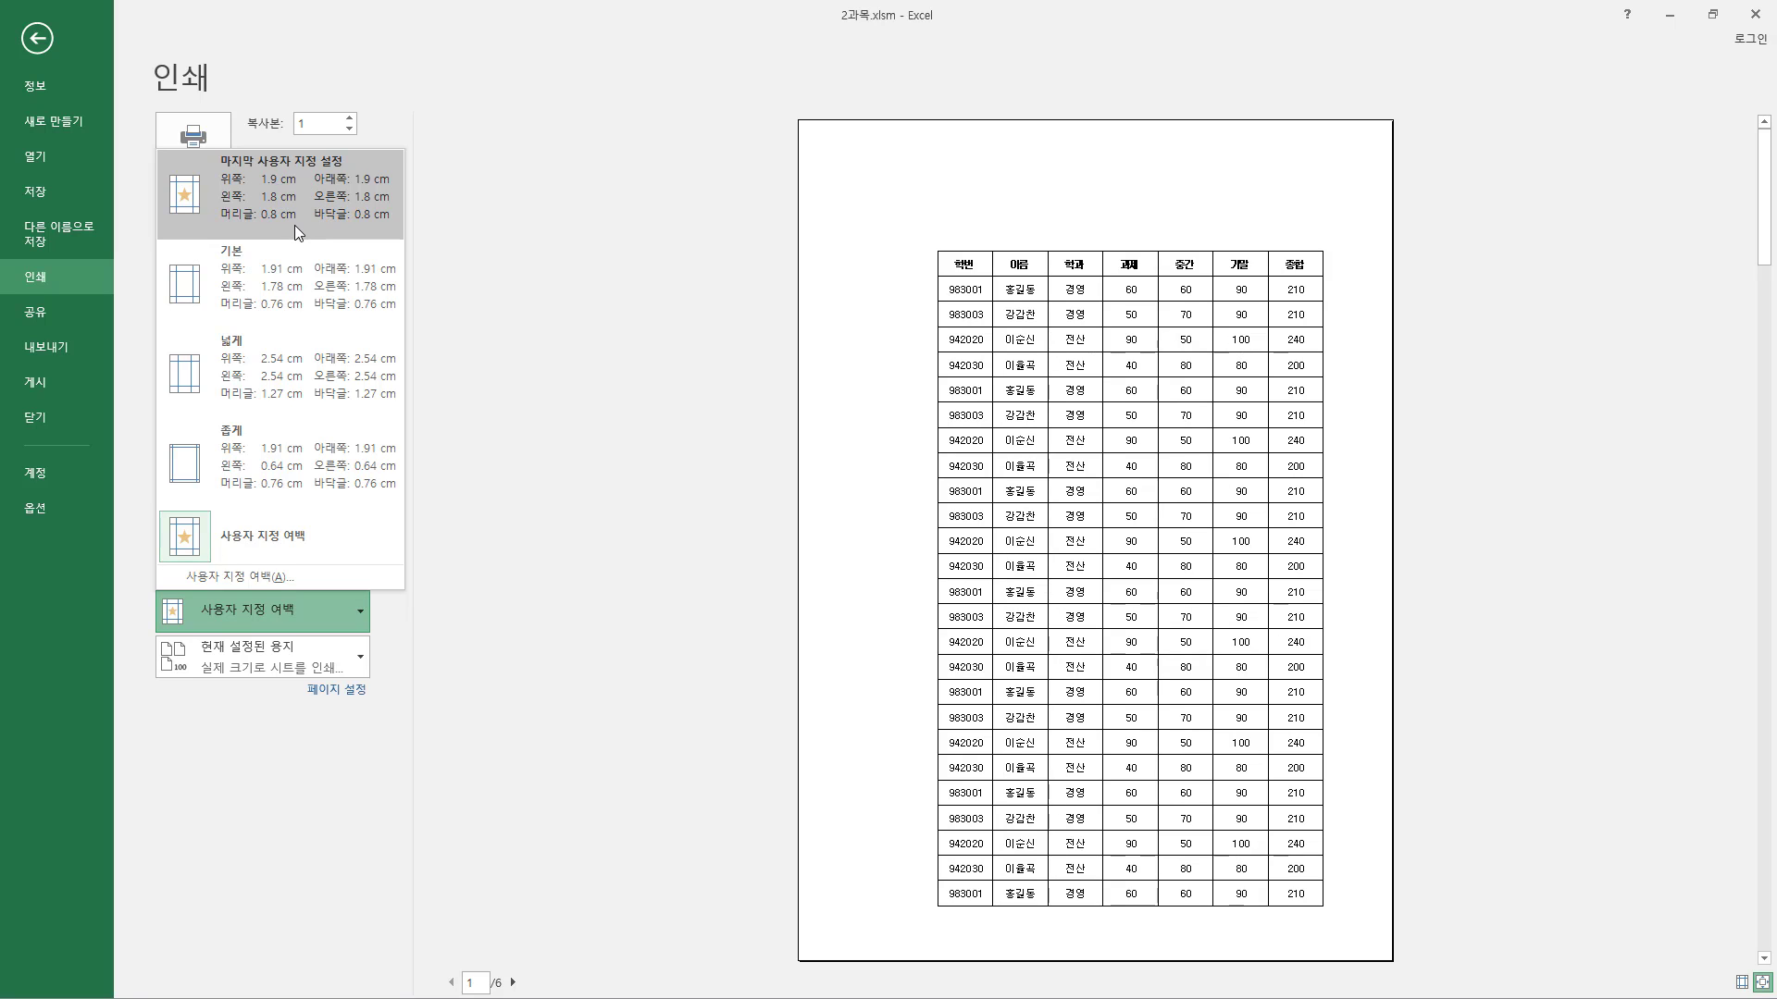
{"action": "left_click", "coordinate": [435, 608]}
- Open Page Setup (페이지 설정) and display its margin settings (여백)
{"action": "left_click_drag", "start_coordinate": [300, 675], "coordinate": [376, 705]}
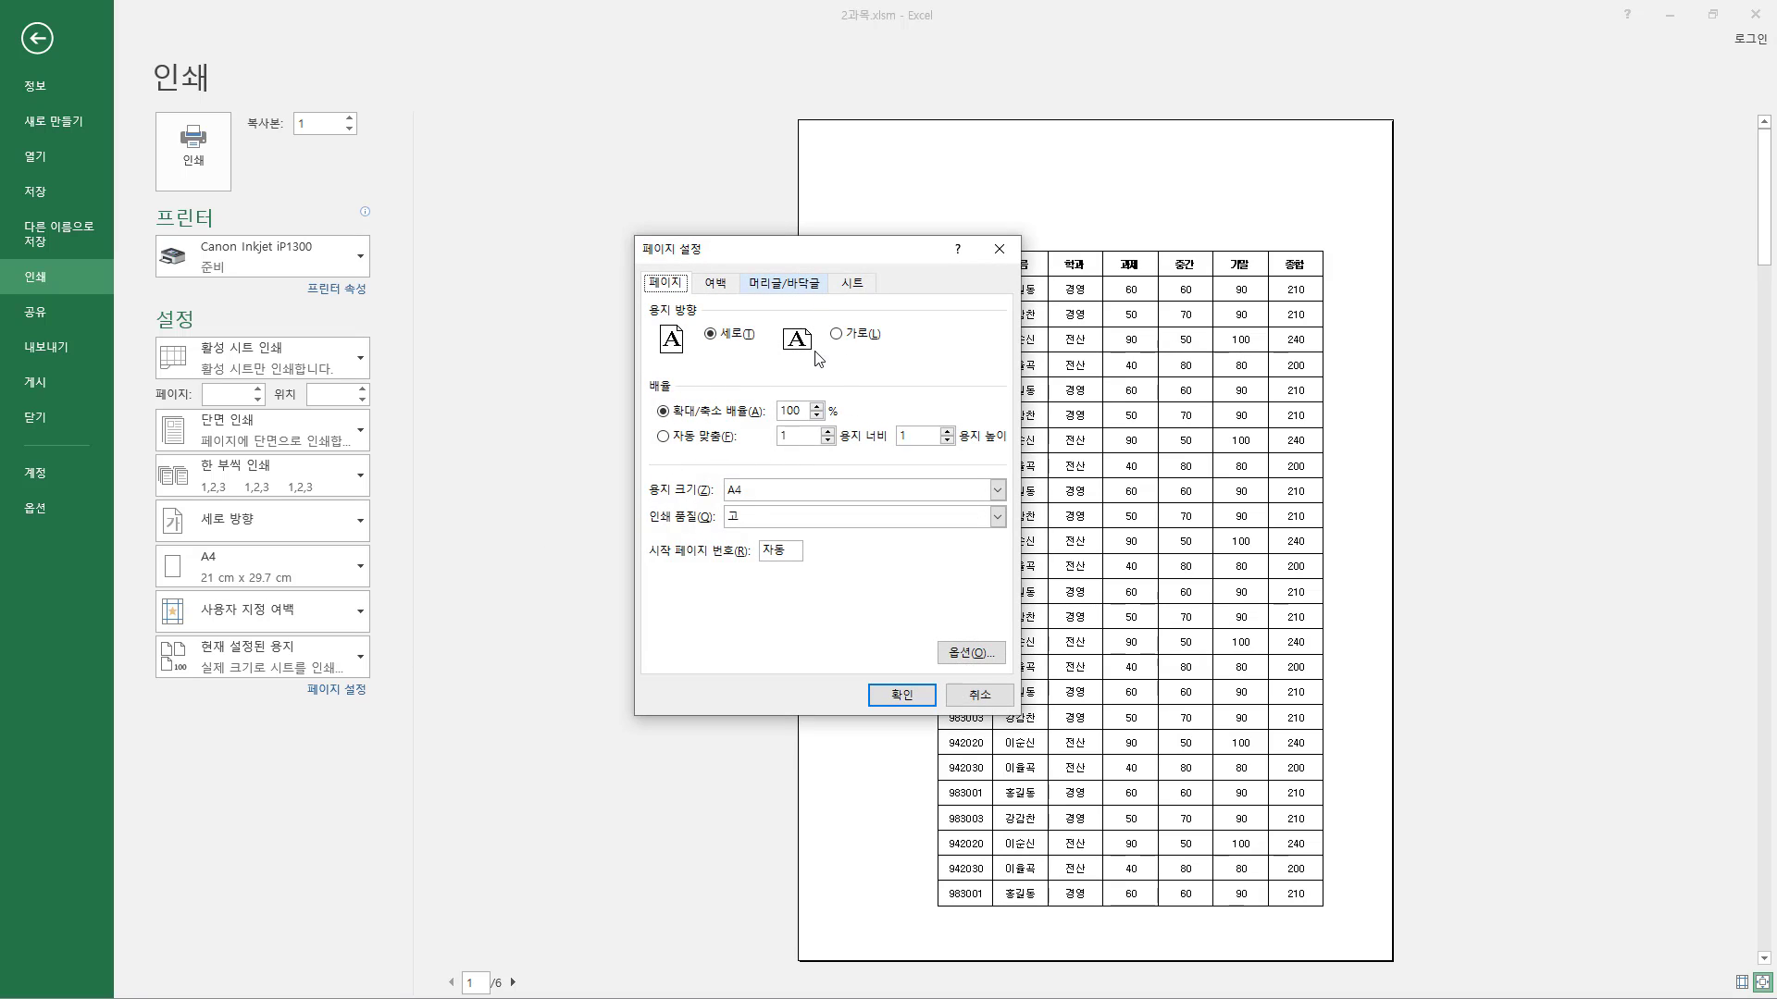
{"action": "left_click_drag", "start_coordinate": [760, 248], "coordinate": [669, 205]}
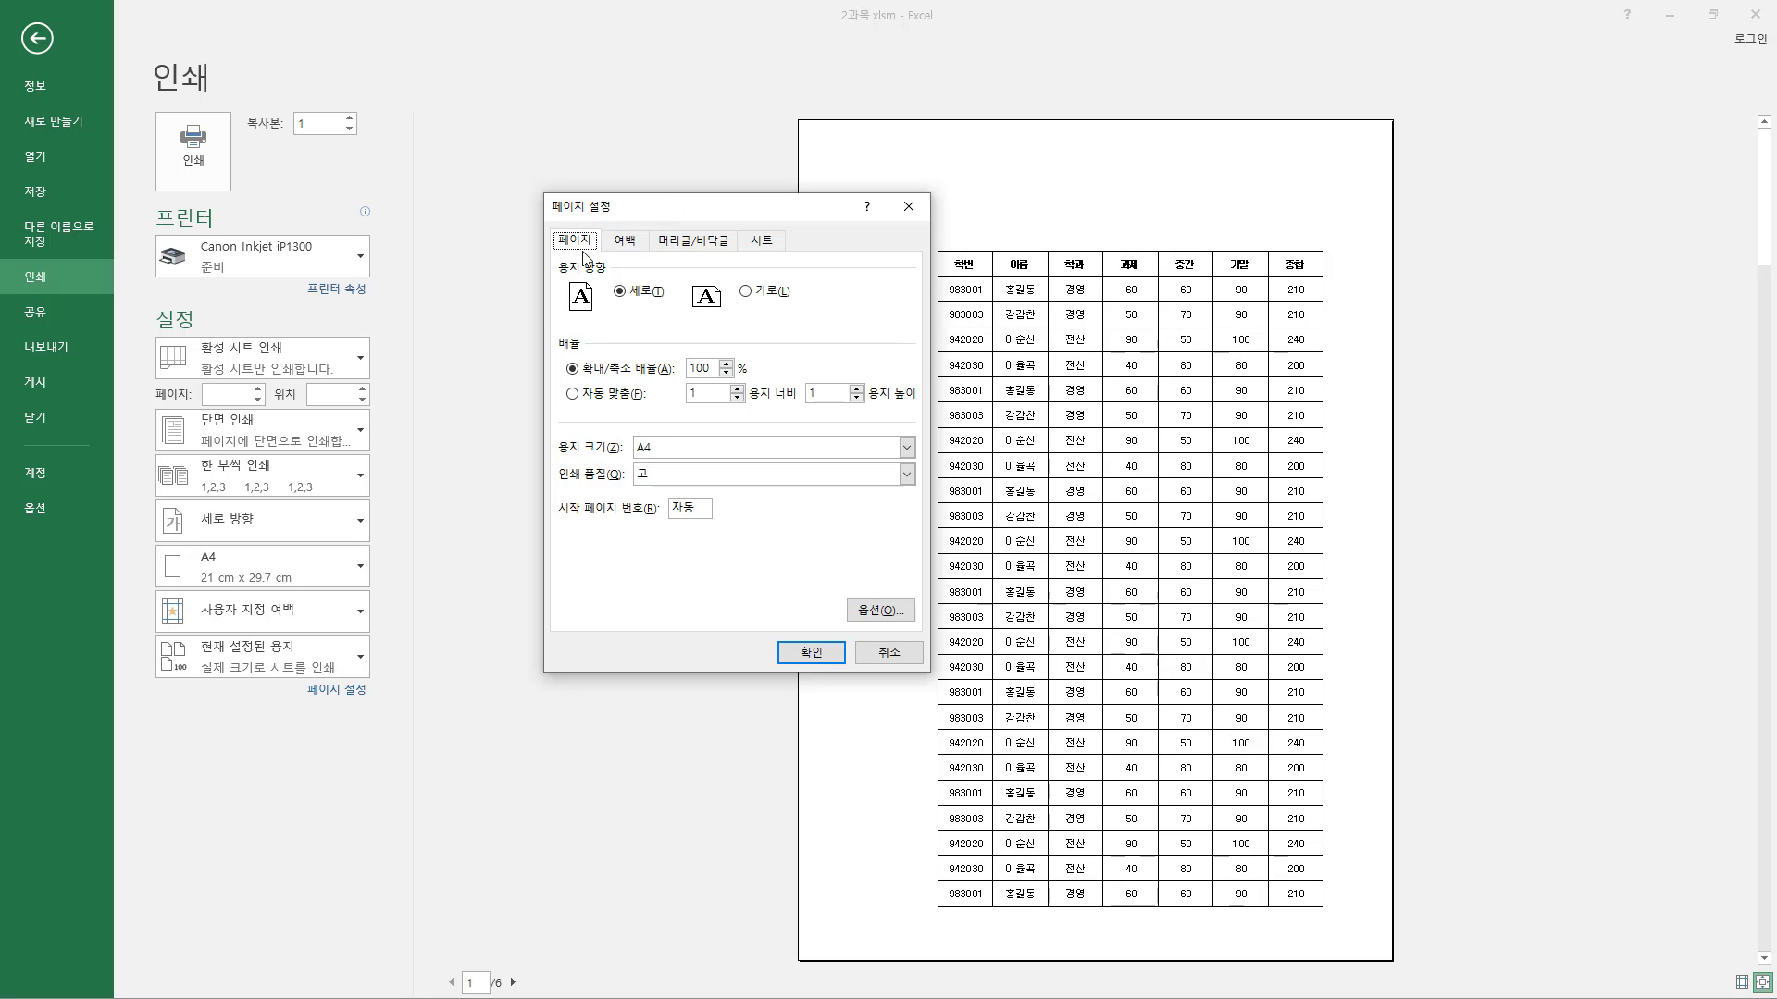
{"action": "left_click", "coordinate": [625, 246]}
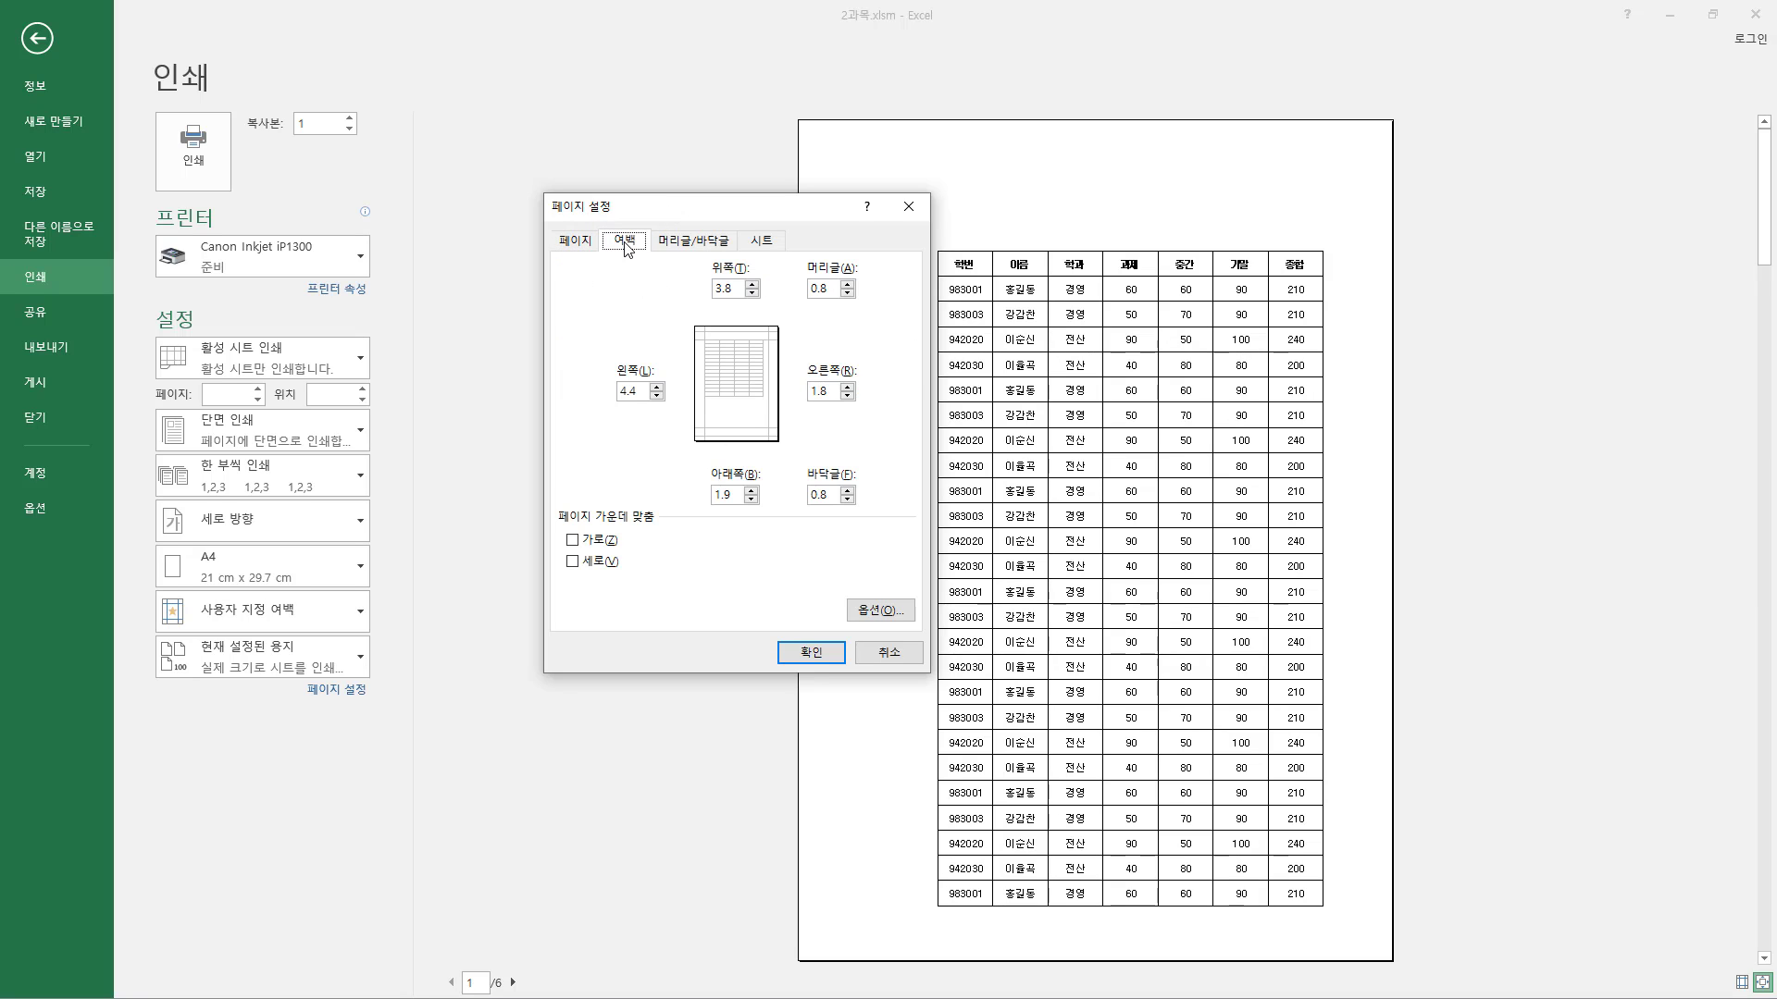
- Review the header/footer (머리글/바닥글), sheet (시트), margin (여백) and page (페이지) settings in Page Setup and close it without changes
{"action": "left_click", "coordinate": [692, 245]}
{"action": "left_click", "coordinate": [762, 246]}
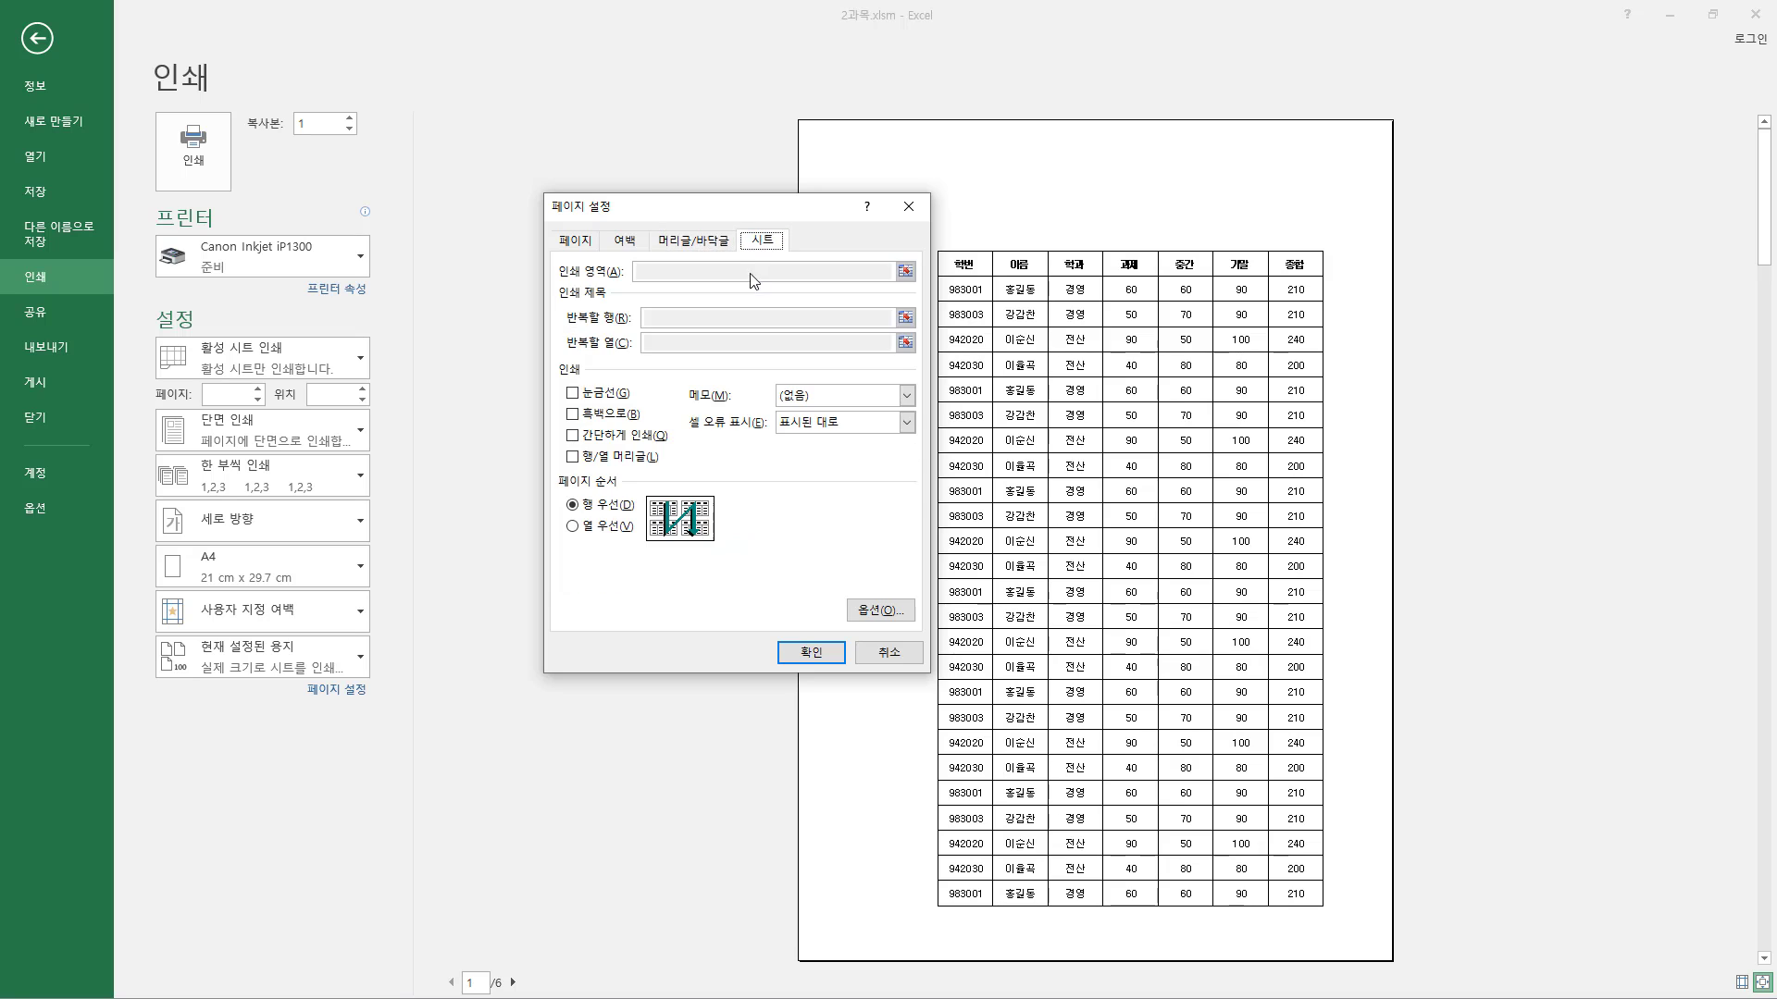
{"action": "left_click", "coordinate": [574, 240]}
{"action": "left_click", "coordinate": [624, 241]}
{"action": "left_click", "coordinate": [693, 241]}
{"action": "left_click", "coordinate": [761, 240]}
{"action": "left_click", "coordinate": [575, 244]}
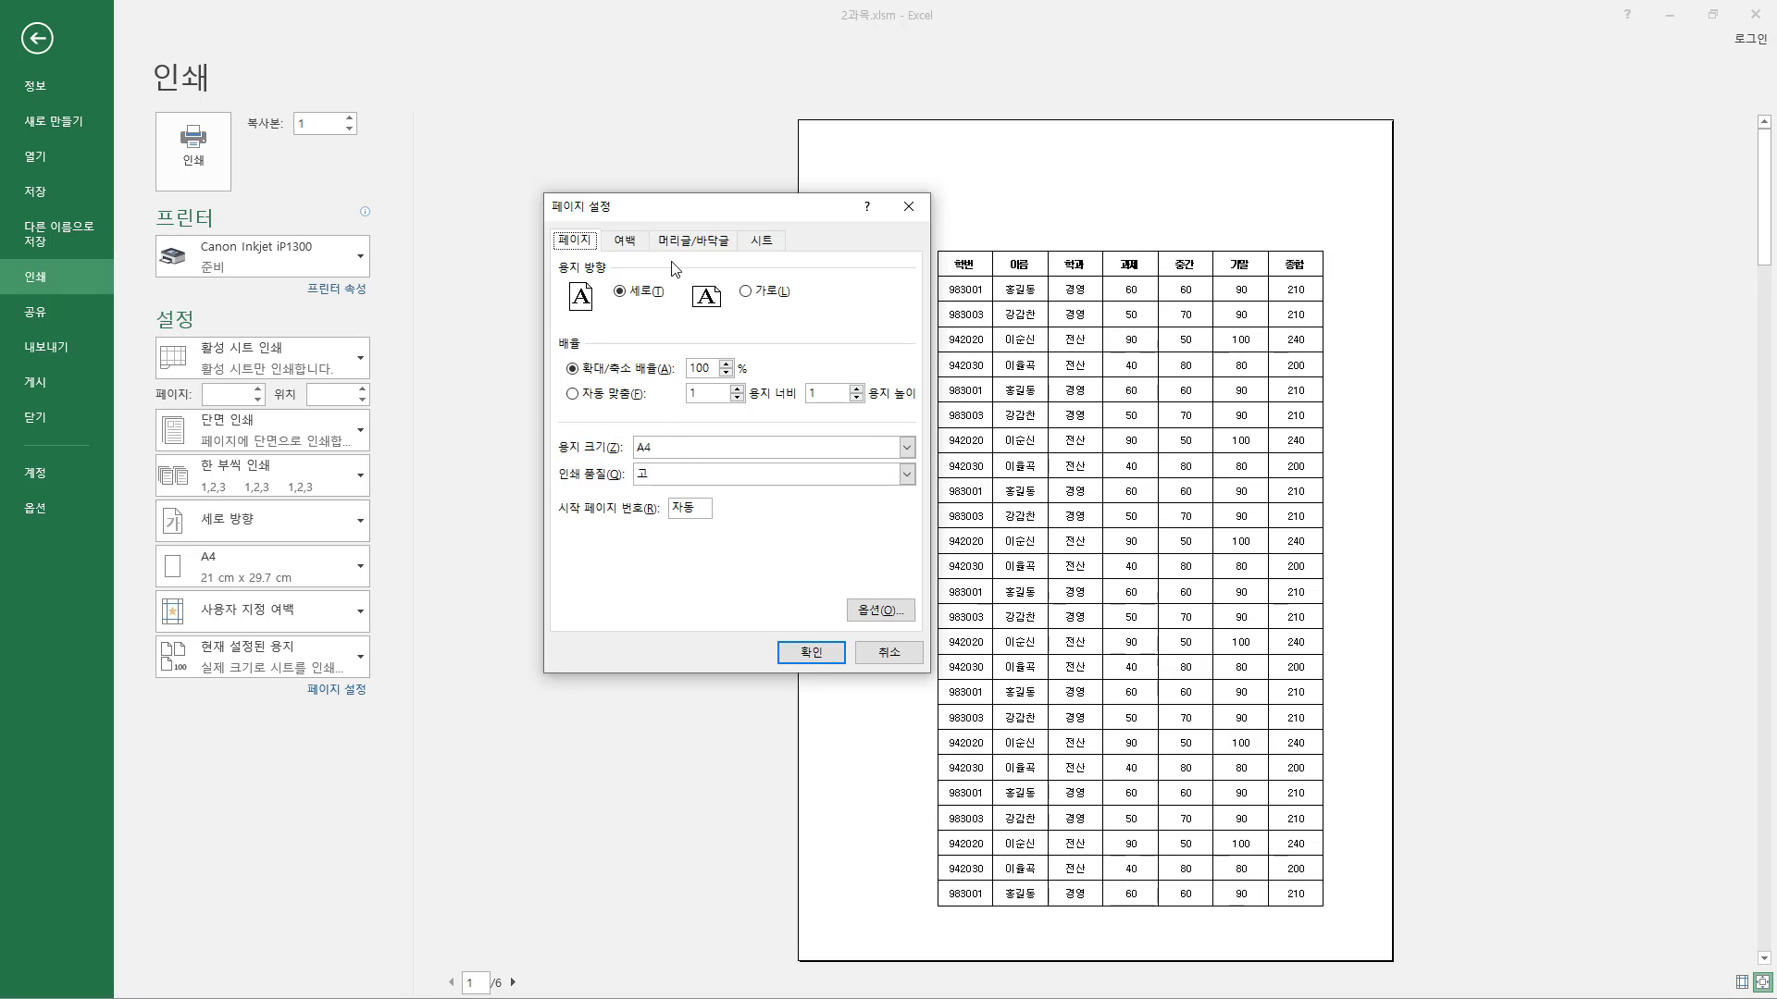
{"action": "left_click", "coordinate": [882, 654]}
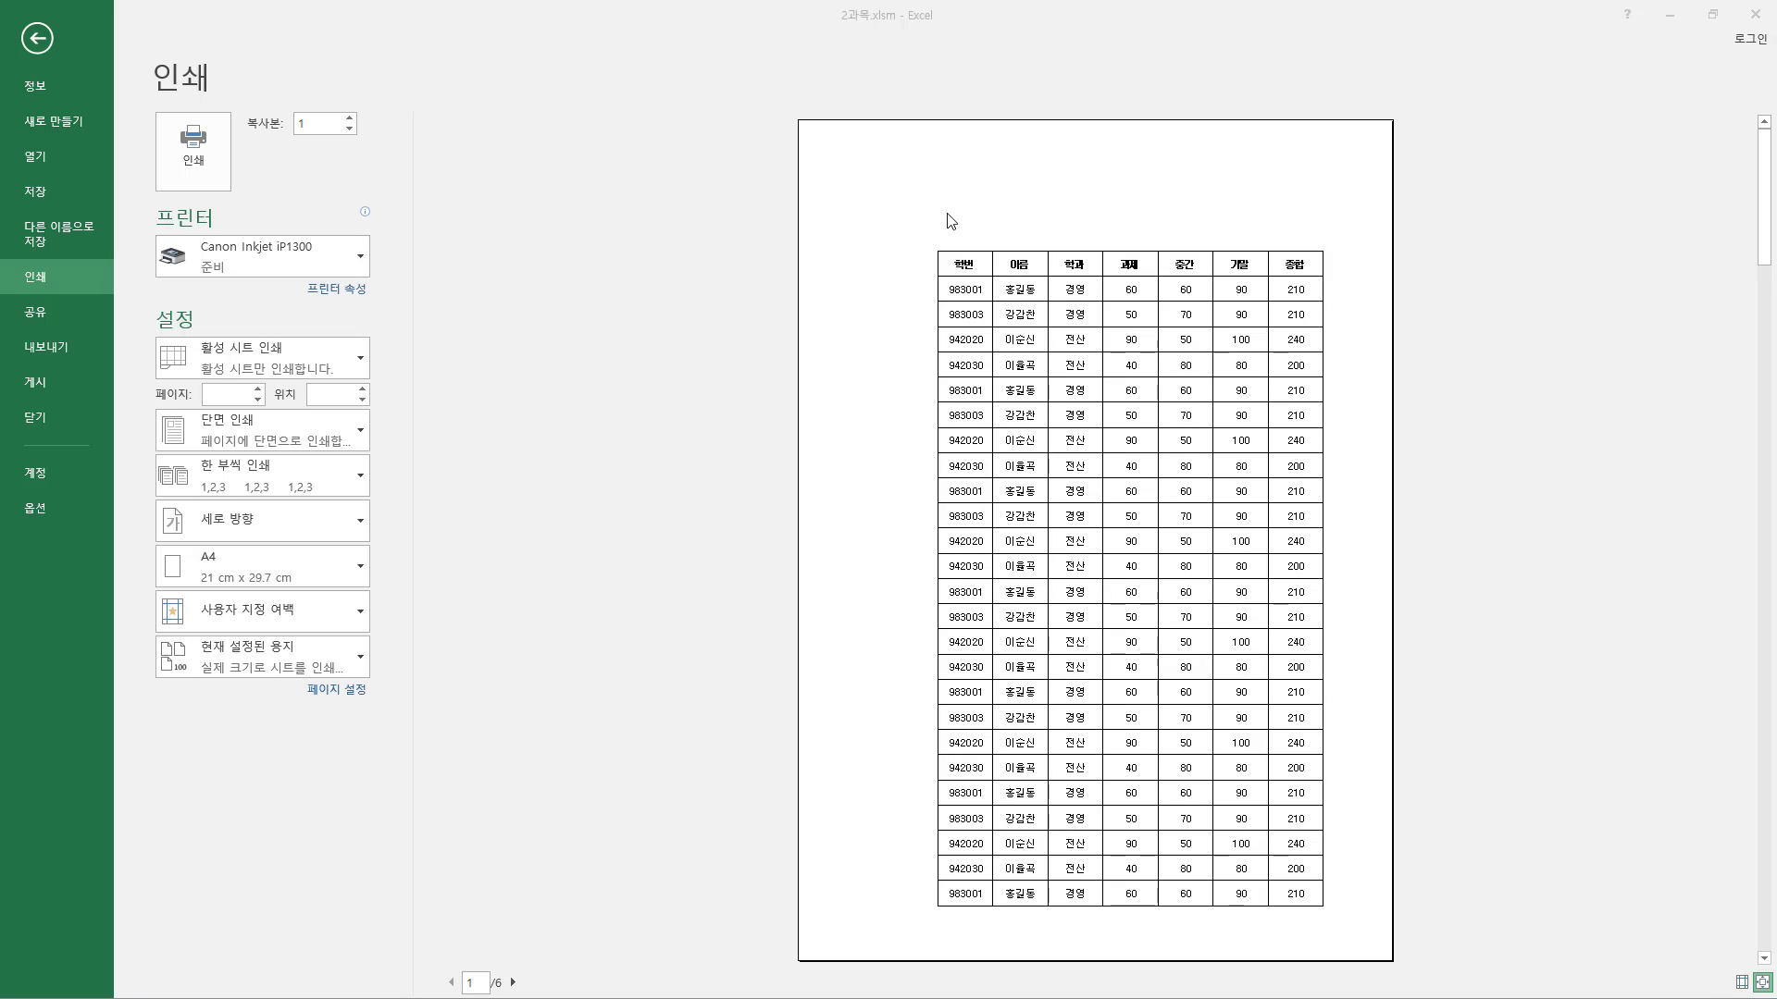
- Show the margin guides on the print preview, reduce the left margin to 3.05 cm and move the header margin slightly lower
{"action": "left_click", "coordinate": [993, 268]}
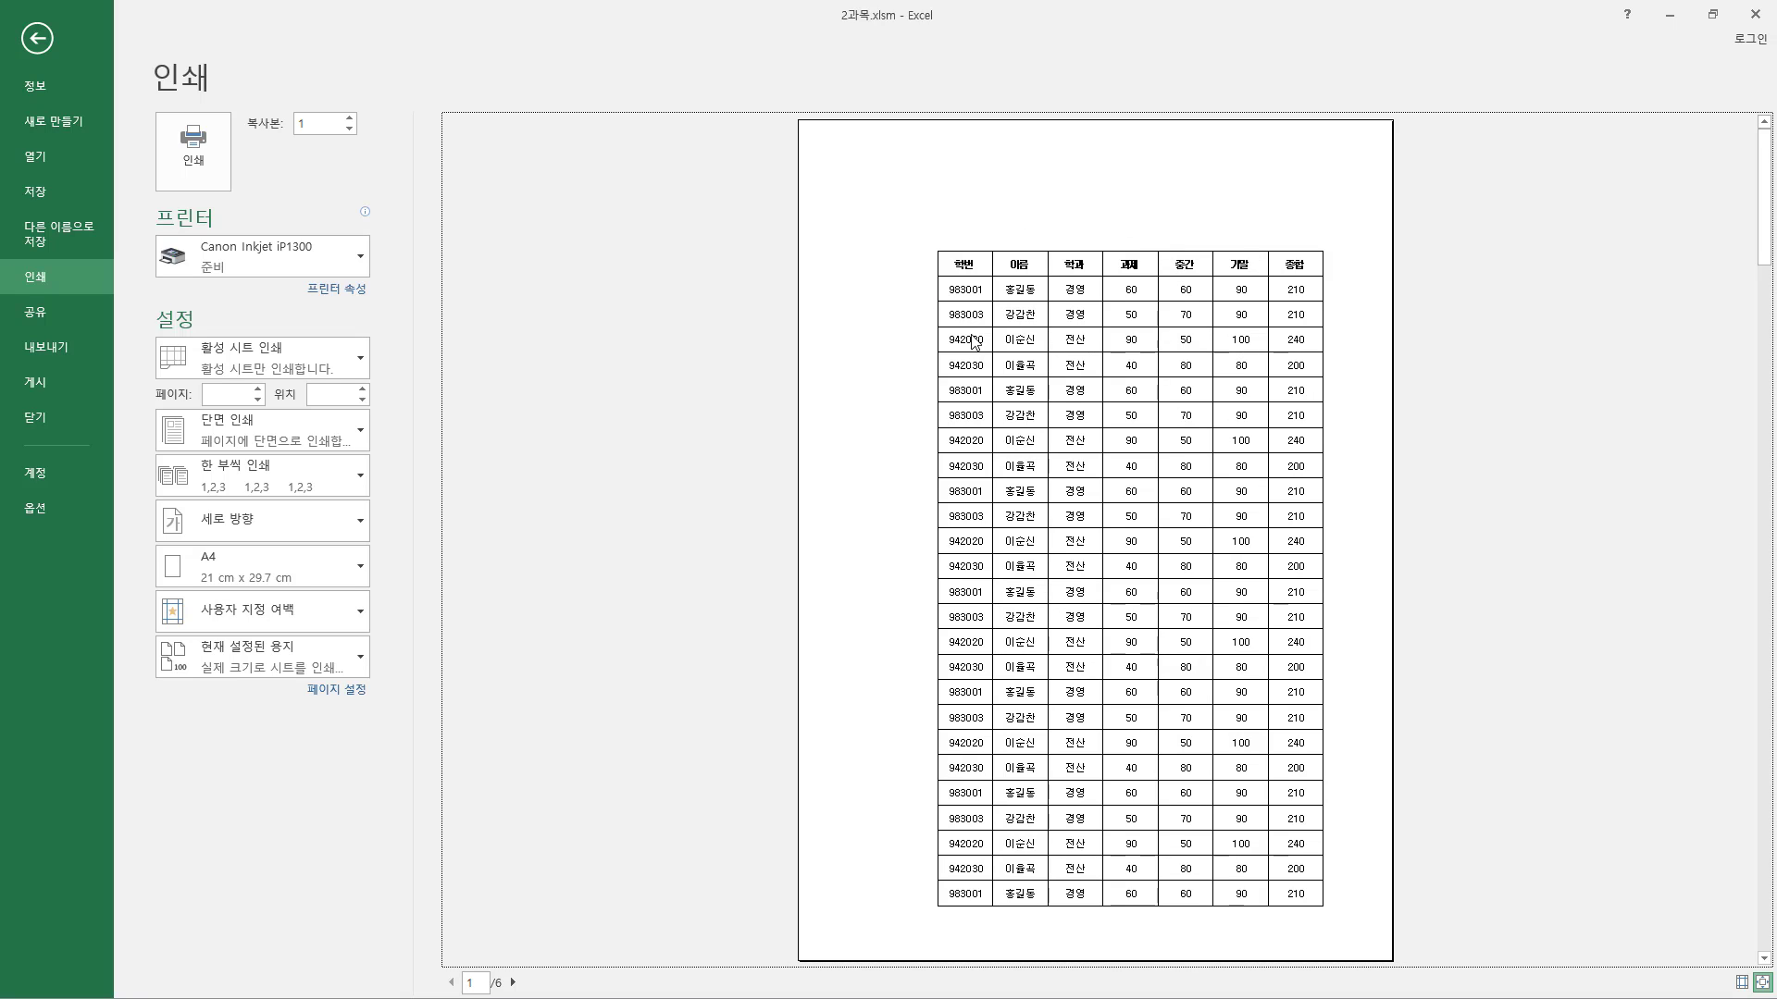
{"action": "left_click", "coordinate": [1740, 982]}
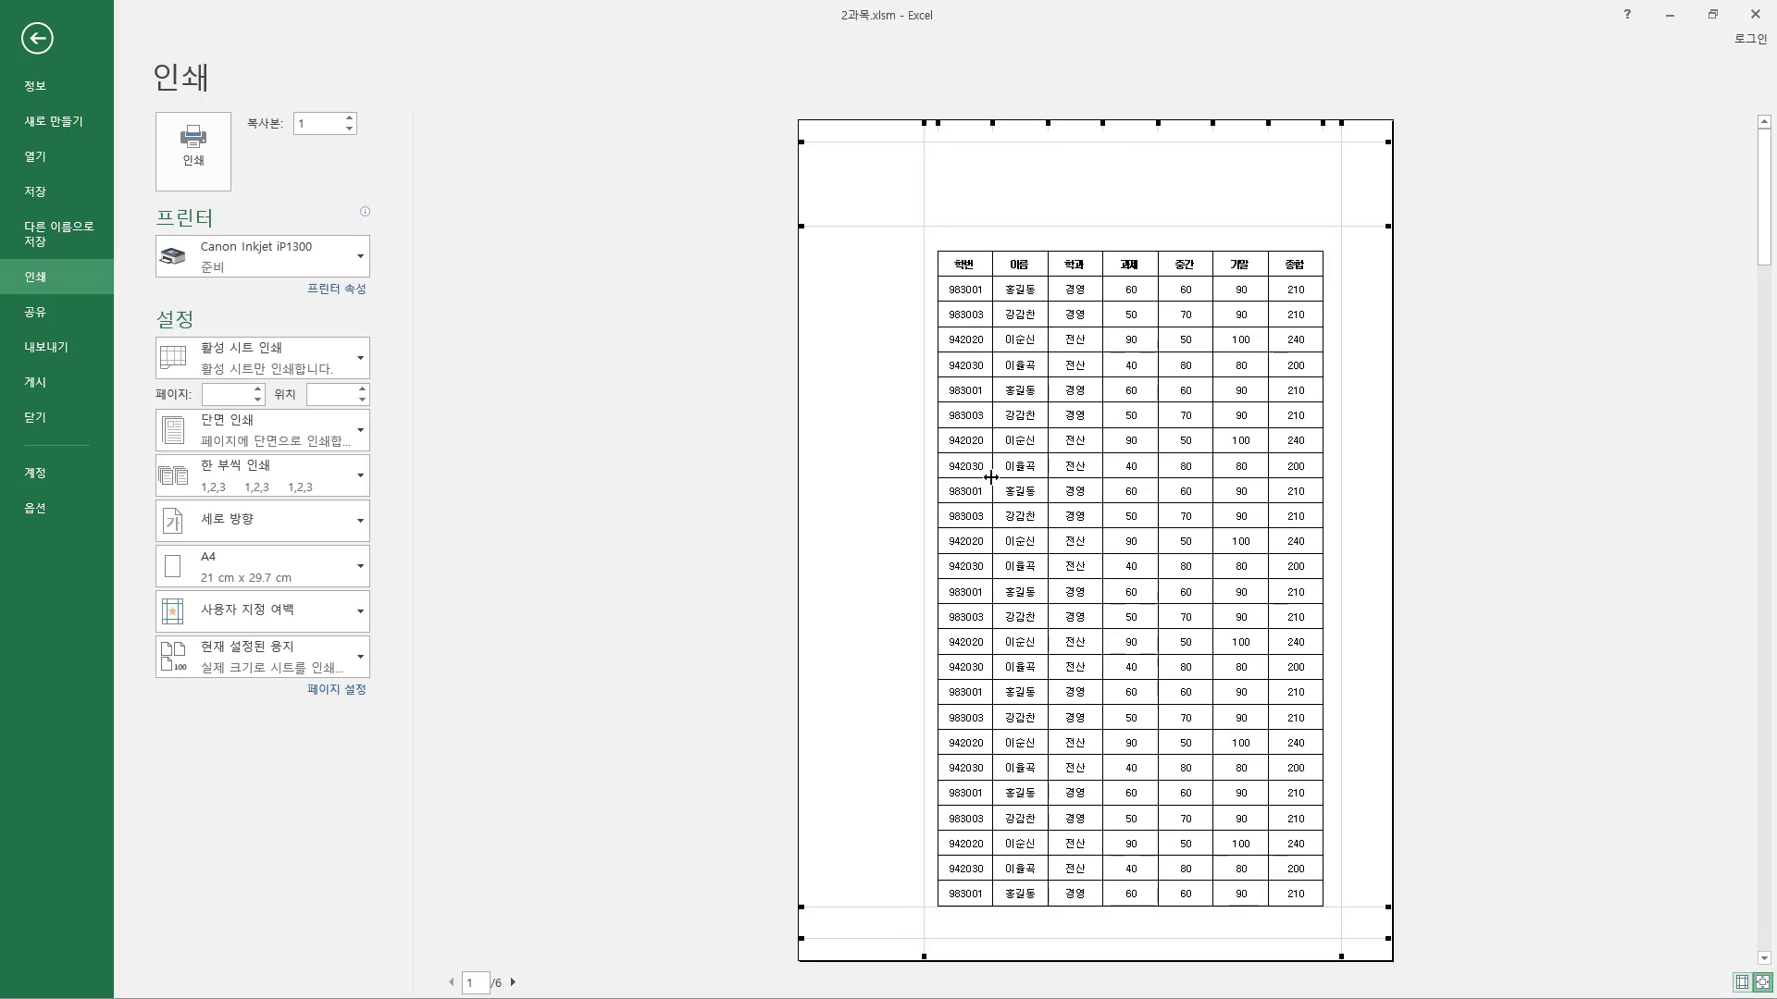
{"action": "mouse_move", "coordinate": [891, 142]}
{"action": "left_mouse_down"}
{"action": "mouse_move", "coordinate": [916, 176]}
{"action": "mouse_move", "coordinate": [884, 175]}
{"action": "left_mouse_up"}
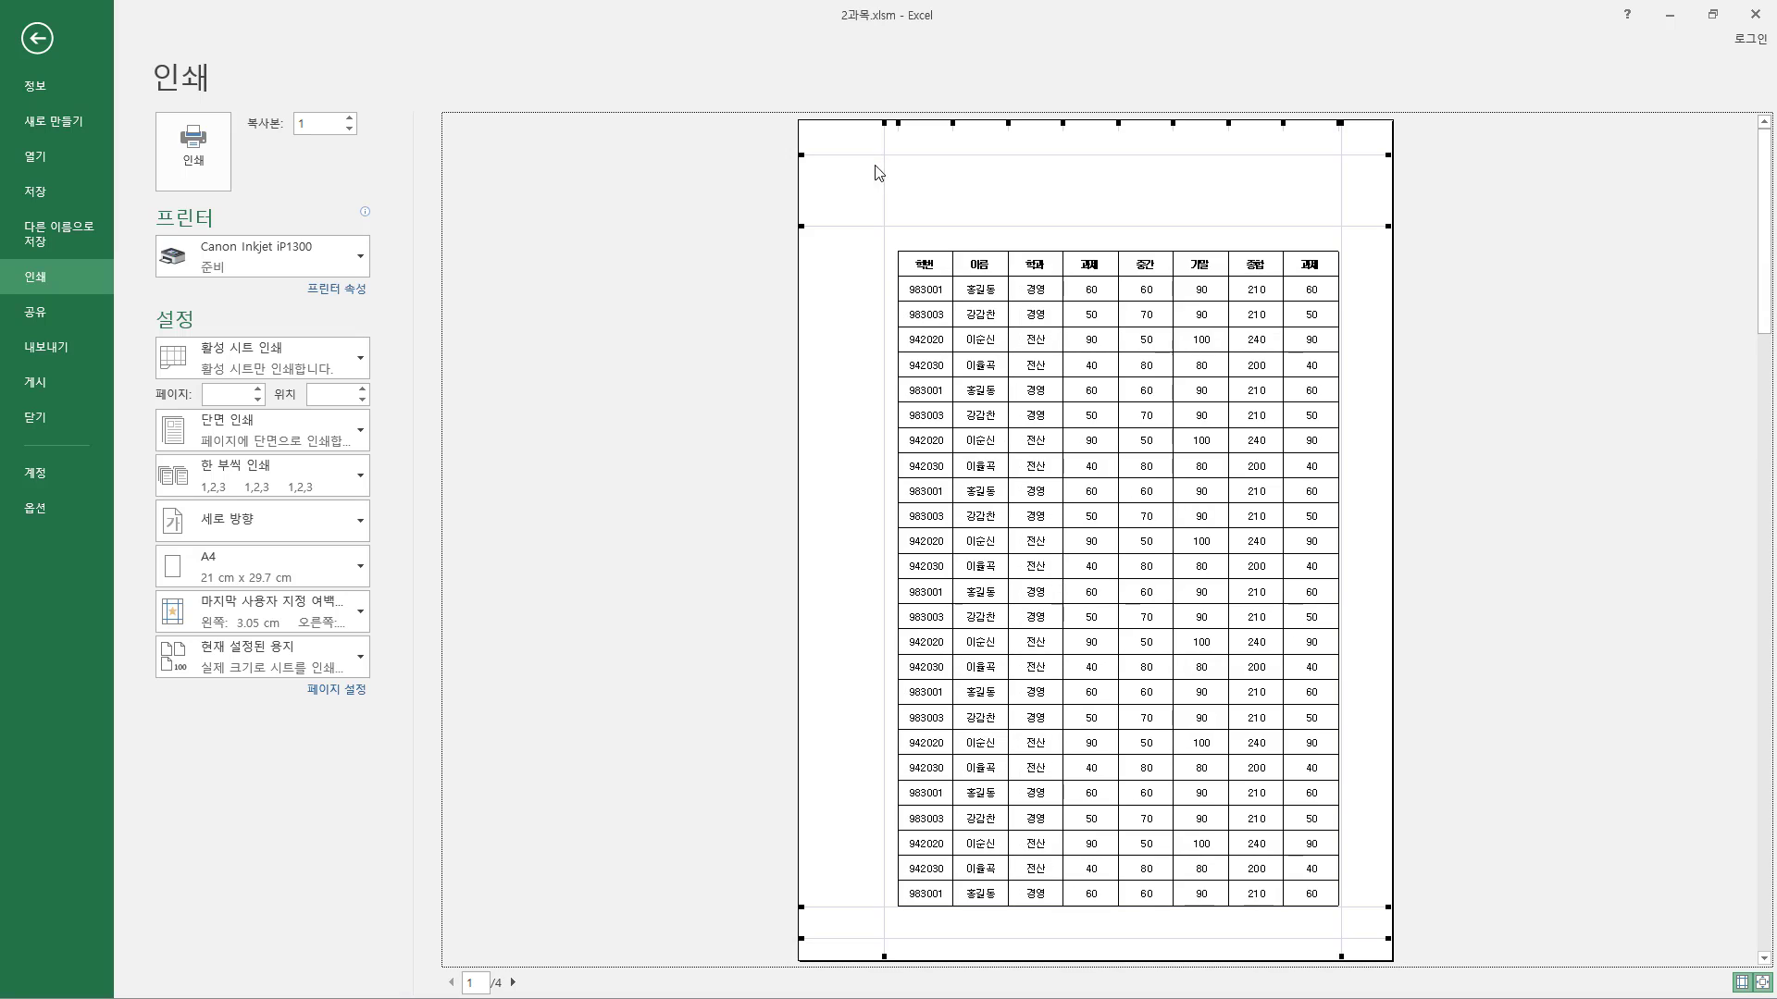
{"action": "left_click_drag", "start_coordinate": [807, 129], "coordinate": [1388, 156]}
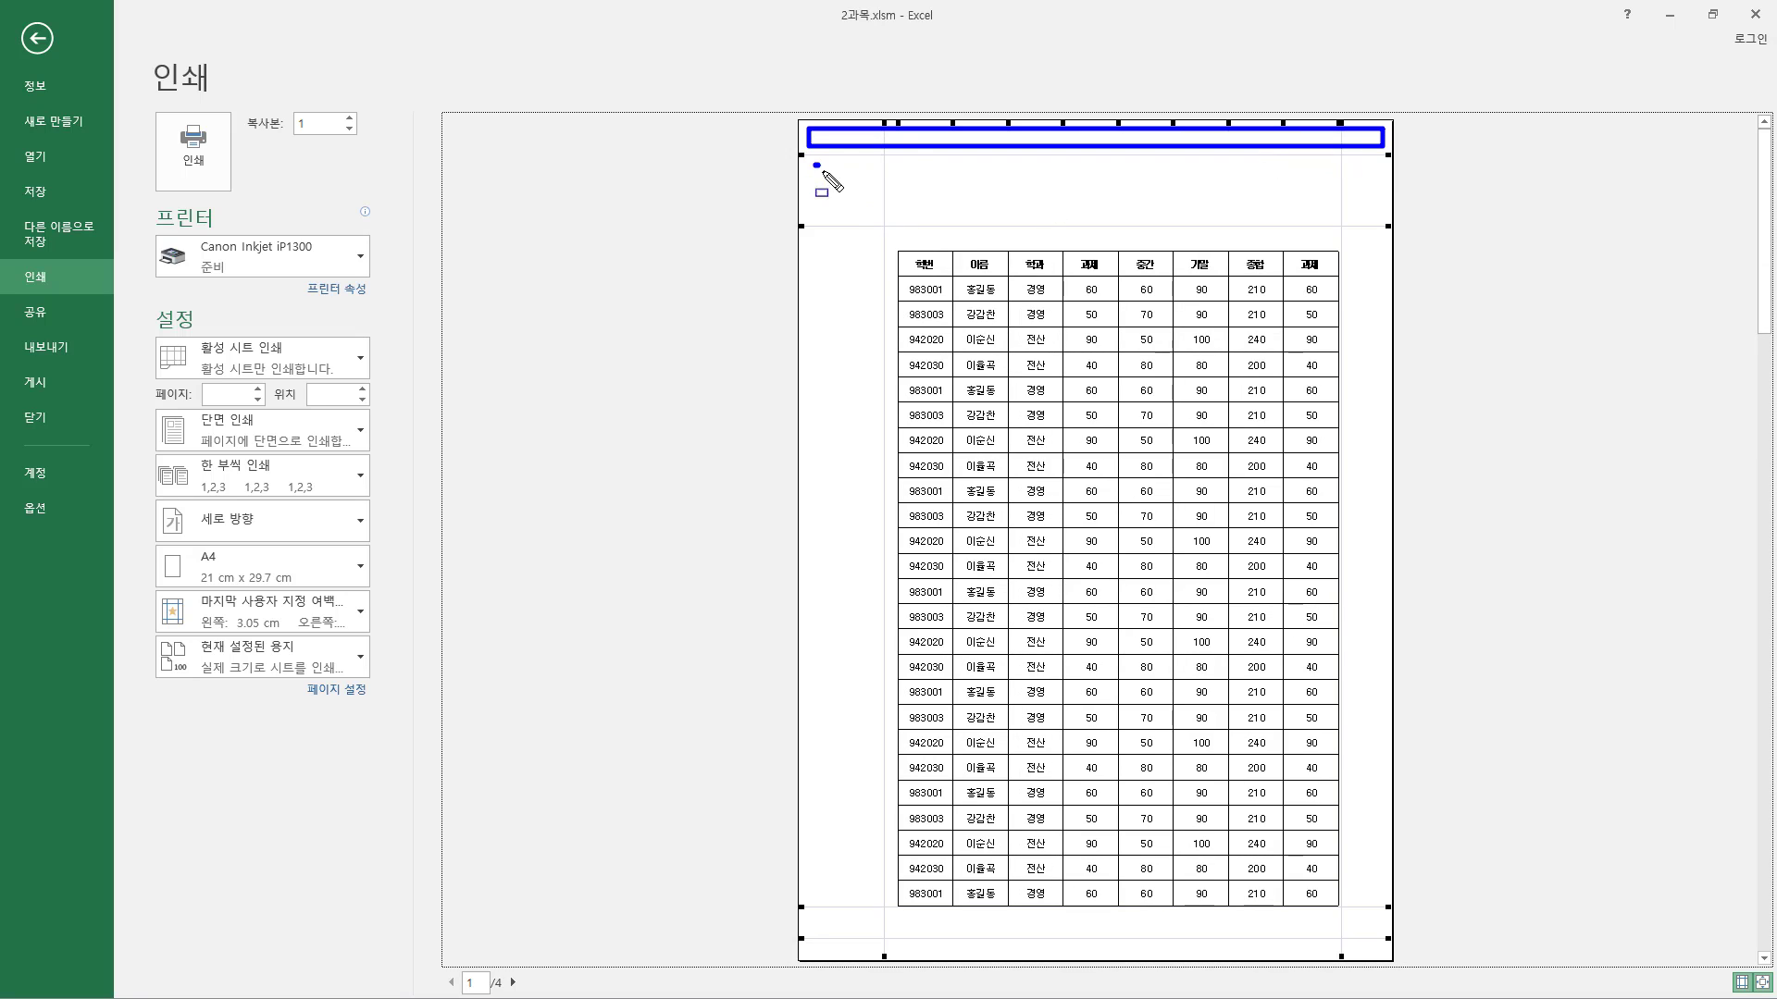
{"action": "left_click_drag", "start_coordinate": [813, 164], "coordinate": [1397, 221]}
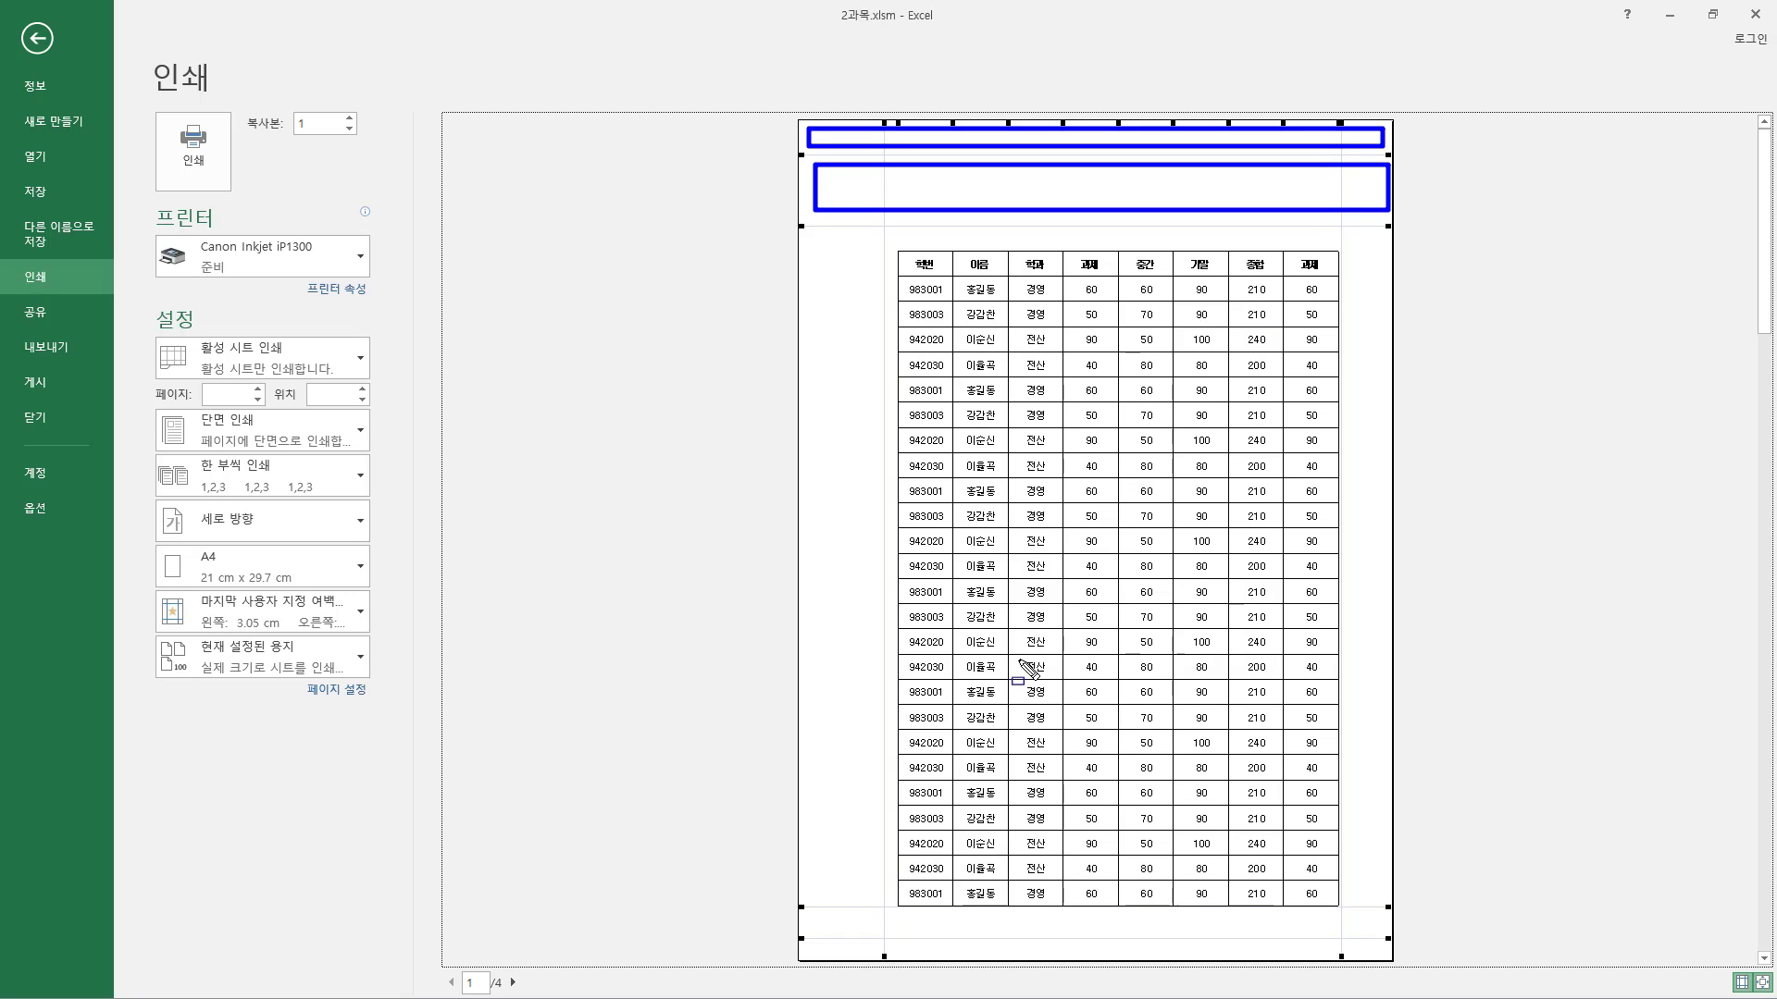
{"action": "left_click_drag", "start_coordinate": [840, 102], "coordinate": [865, 933]}
{"action": "left_click_drag", "start_coordinate": [1377, 138], "coordinate": [1386, 940]}
{"action": "left_click_drag", "start_coordinate": [931, 944], "coordinate": [1293, 955]}
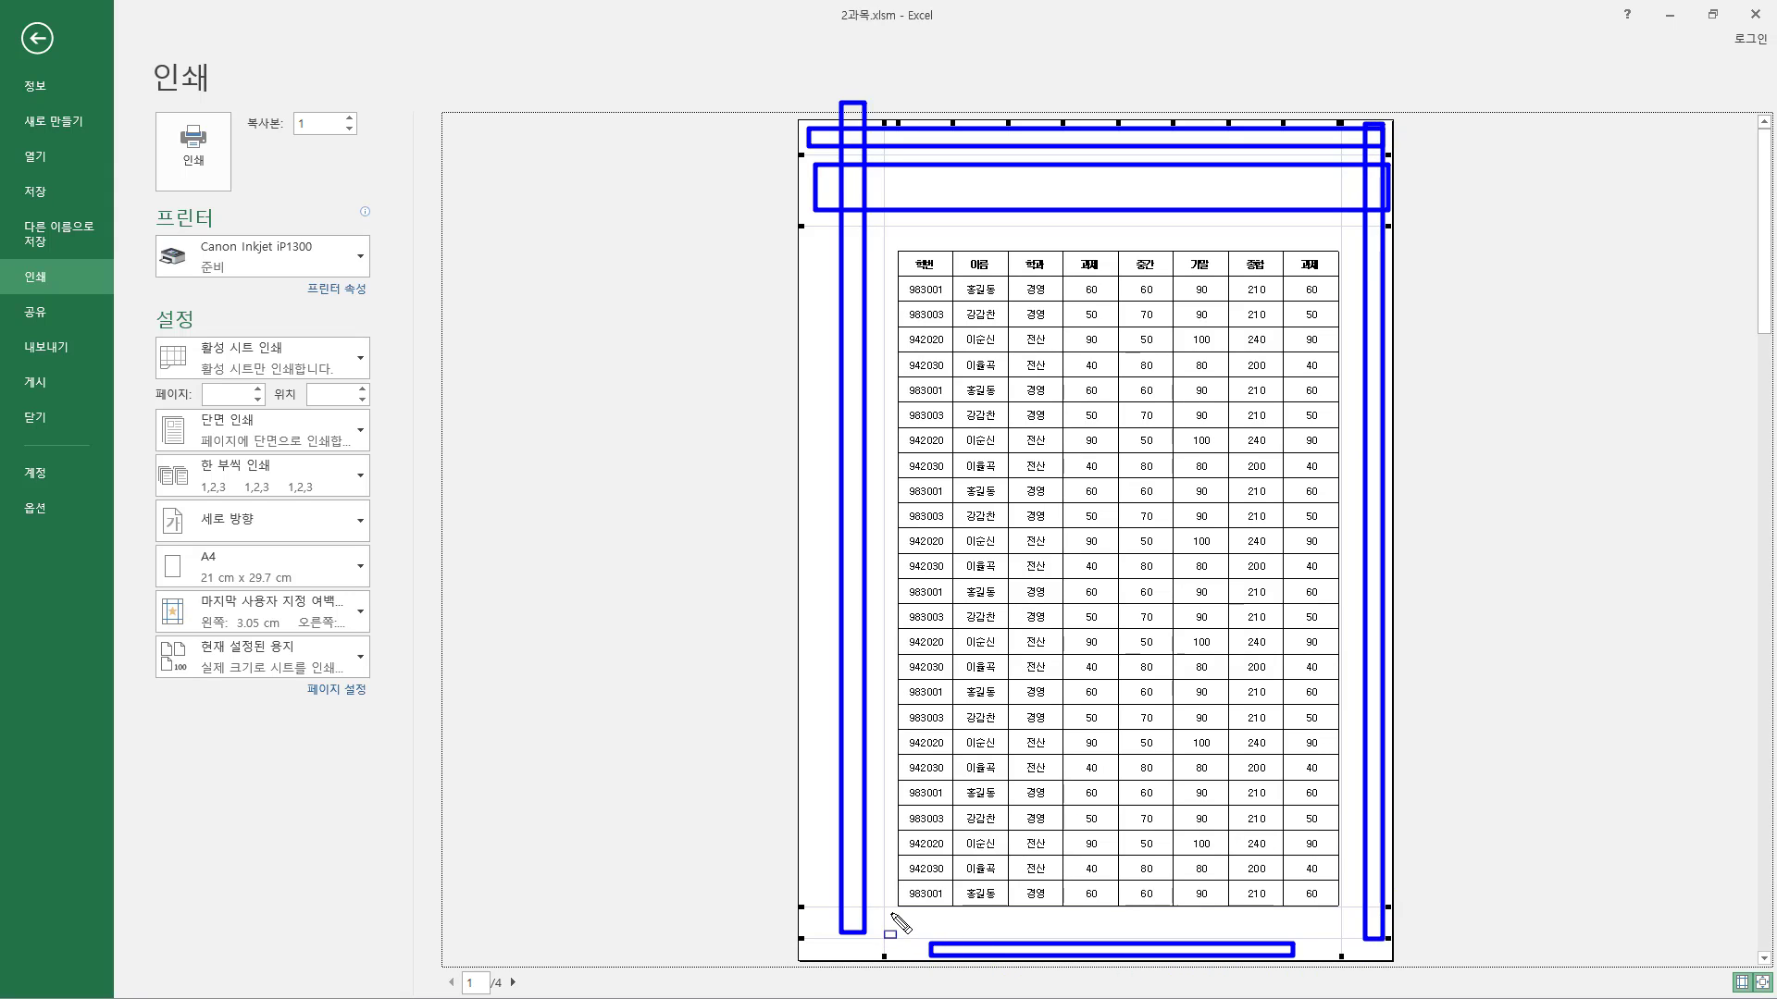
{"action": "left_click_drag", "start_coordinate": [889, 910], "coordinate": [1332, 935]}
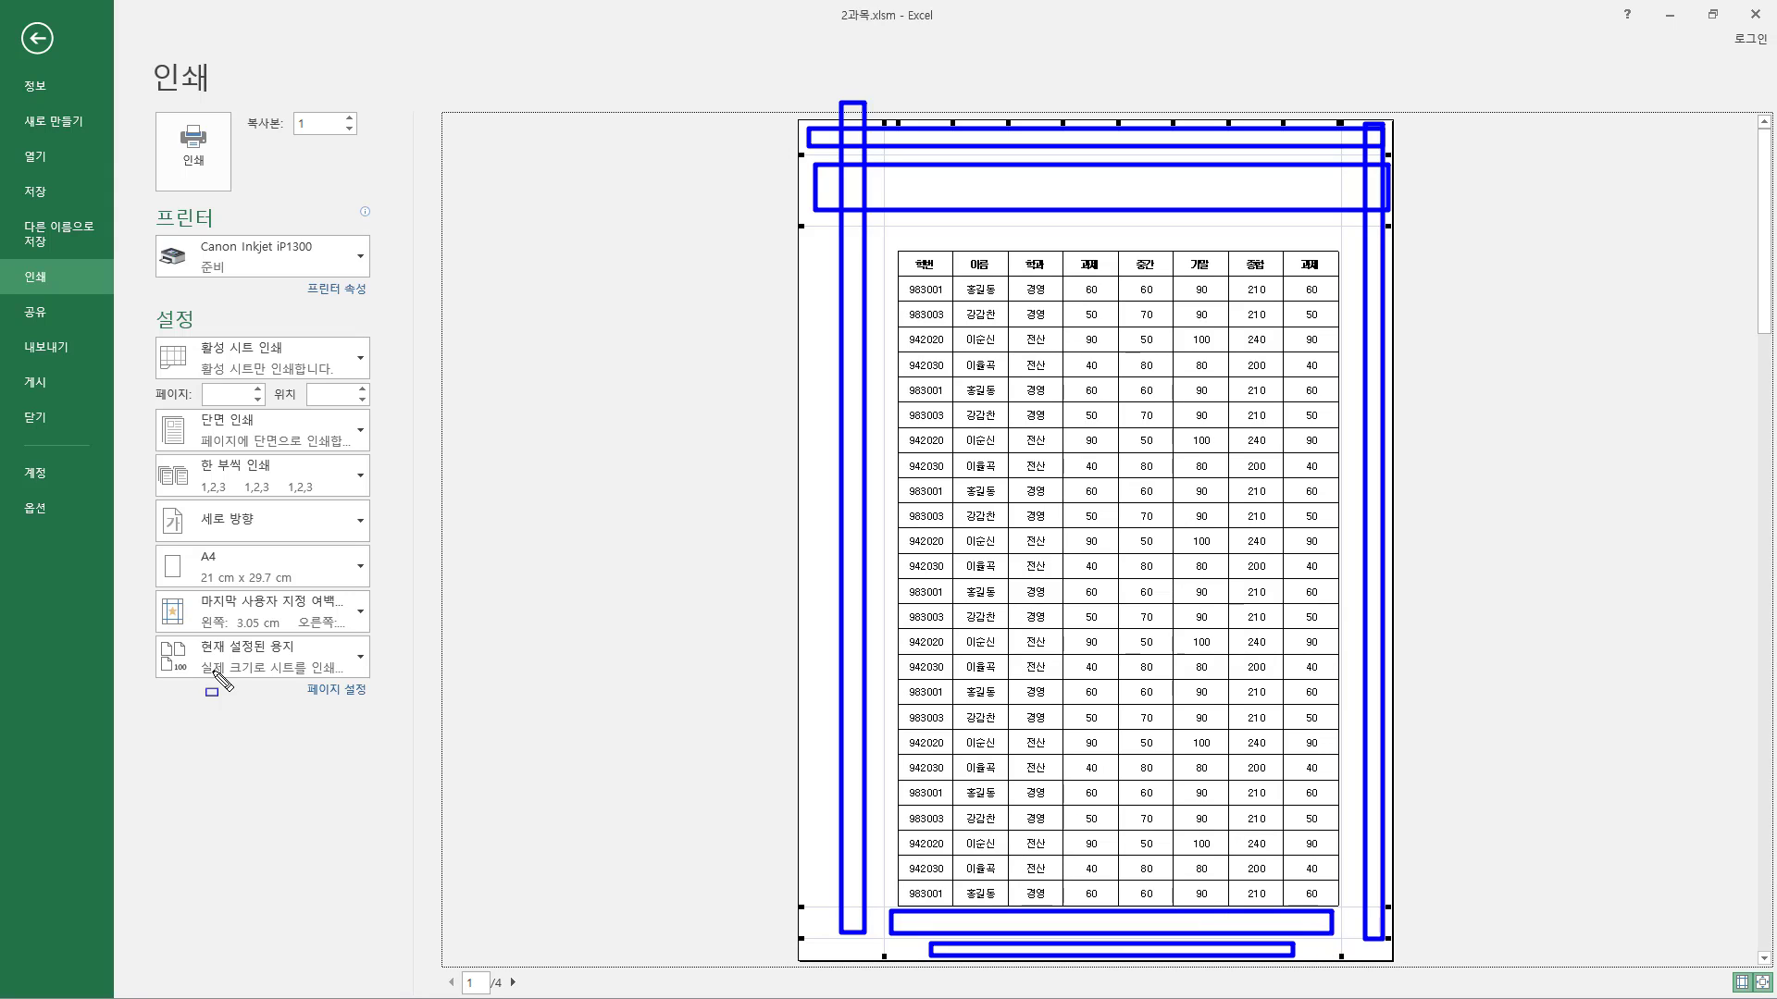
{"action": "key", "text": "Escape"}
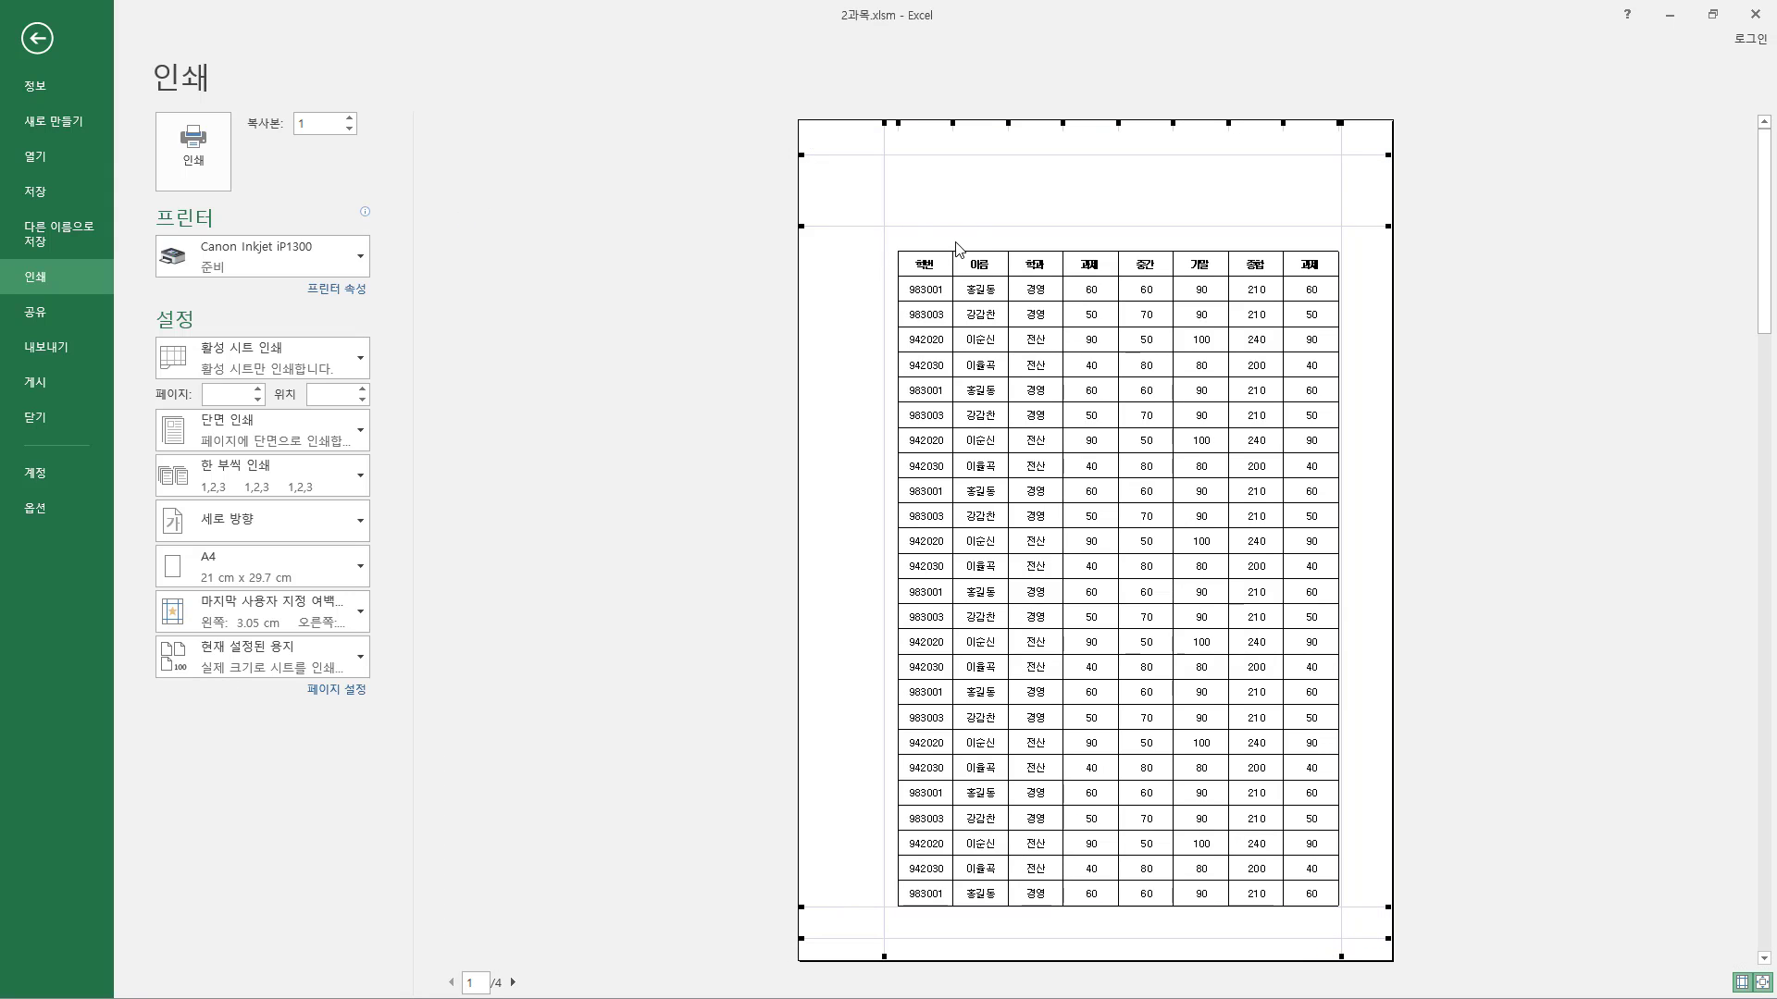
- Reduce the top margin by moving its guide upward in the print preview
{"action": "mouse_move", "coordinate": [950, 224]}
{"action": "left_mouse_down"}
{"action": "mouse_move", "coordinate": [940, 186]}
{"action": "mouse_move", "coordinate": [959, 175]}
{"action": "mouse_move", "coordinate": [941, 198]}
{"action": "left_mouse_up"}
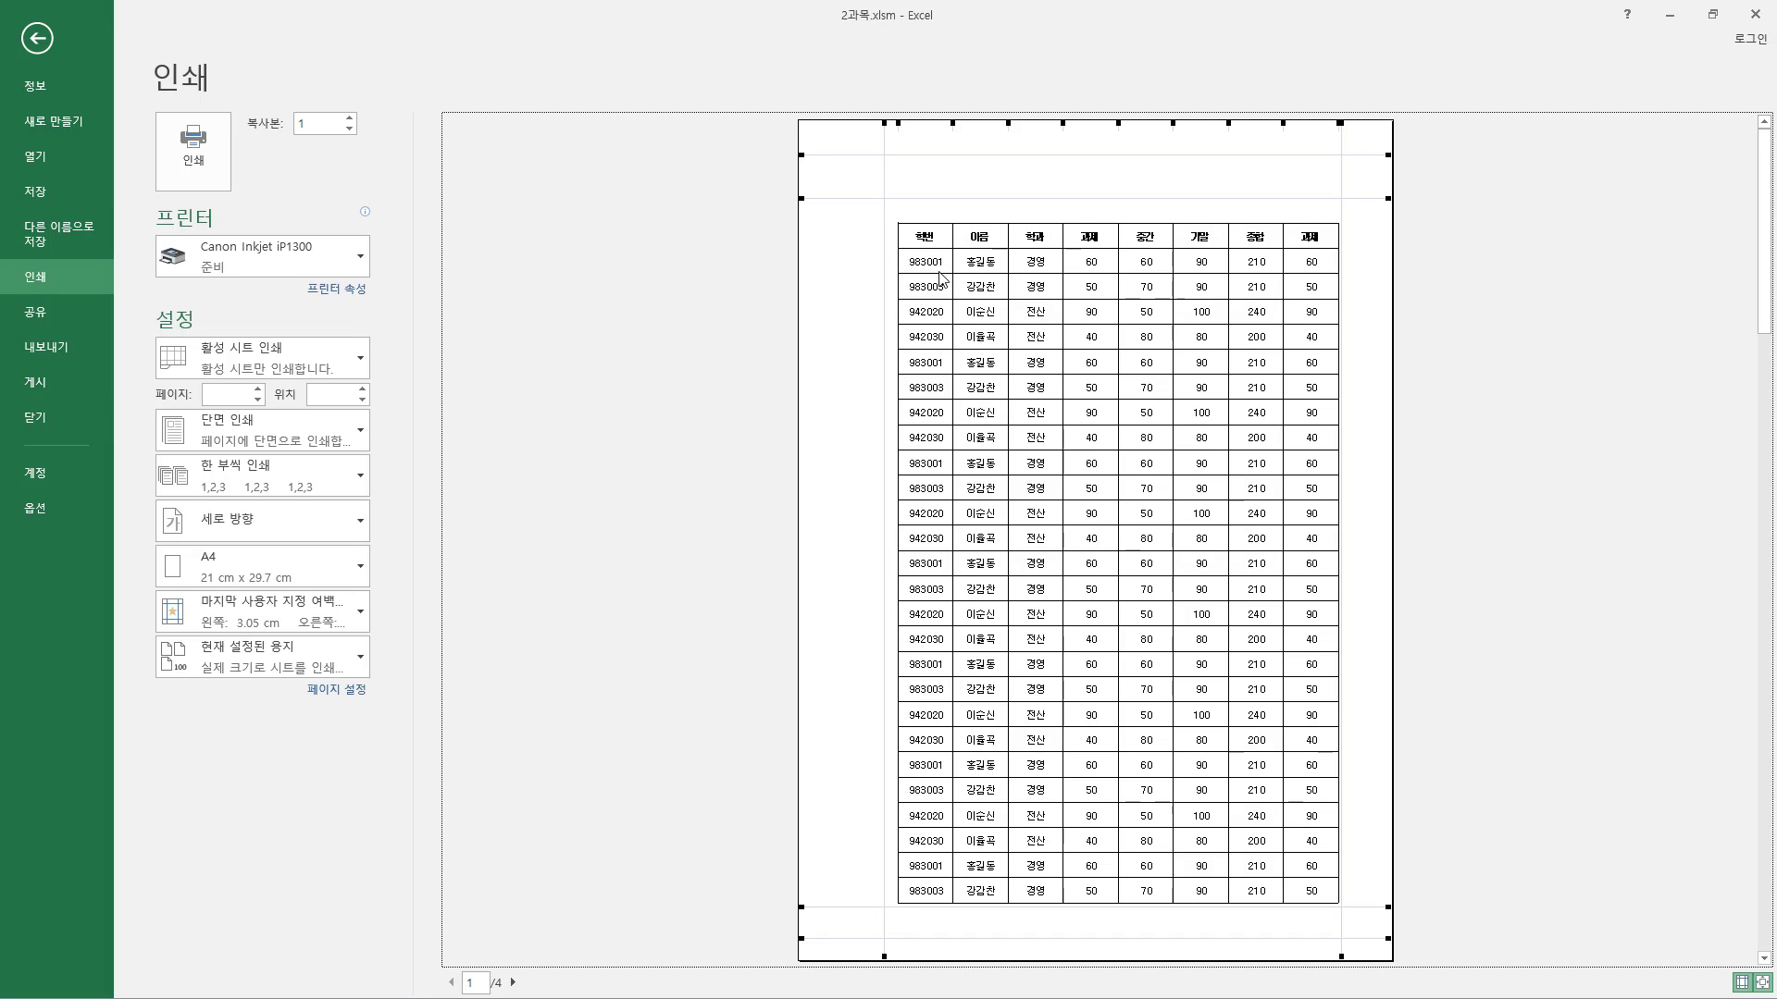
{"action": "left_click_drag", "start_coordinate": [902, 224], "coordinate": [1348, 241]}
{"action": "mouse_move", "coordinate": [897, 248]}
{"action": "left_mouse_down"}
{"action": "mouse_move", "coordinate": [1314, 279]}
{"action": "mouse_move", "coordinate": [1349, 298]}
{"action": "left_mouse_up"}
{"action": "key", "text": "Escape"}
{"action": "left_click_drag", "start_coordinate": [951, 209], "coordinate": [951, 703]}
{"action": "mouse_move", "coordinate": [1007, 208]}
{"action": "left_mouse_down"}
{"action": "mouse_move", "coordinate": [1011, 575]}
{"action": "mouse_move", "coordinate": [1010, 206]}
{"action": "mouse_move", "coordinate": [1061, 386]}
{"action": "mouse_move", "coordinate": [1063, 571]}
{"action": "left_mouse_up"}
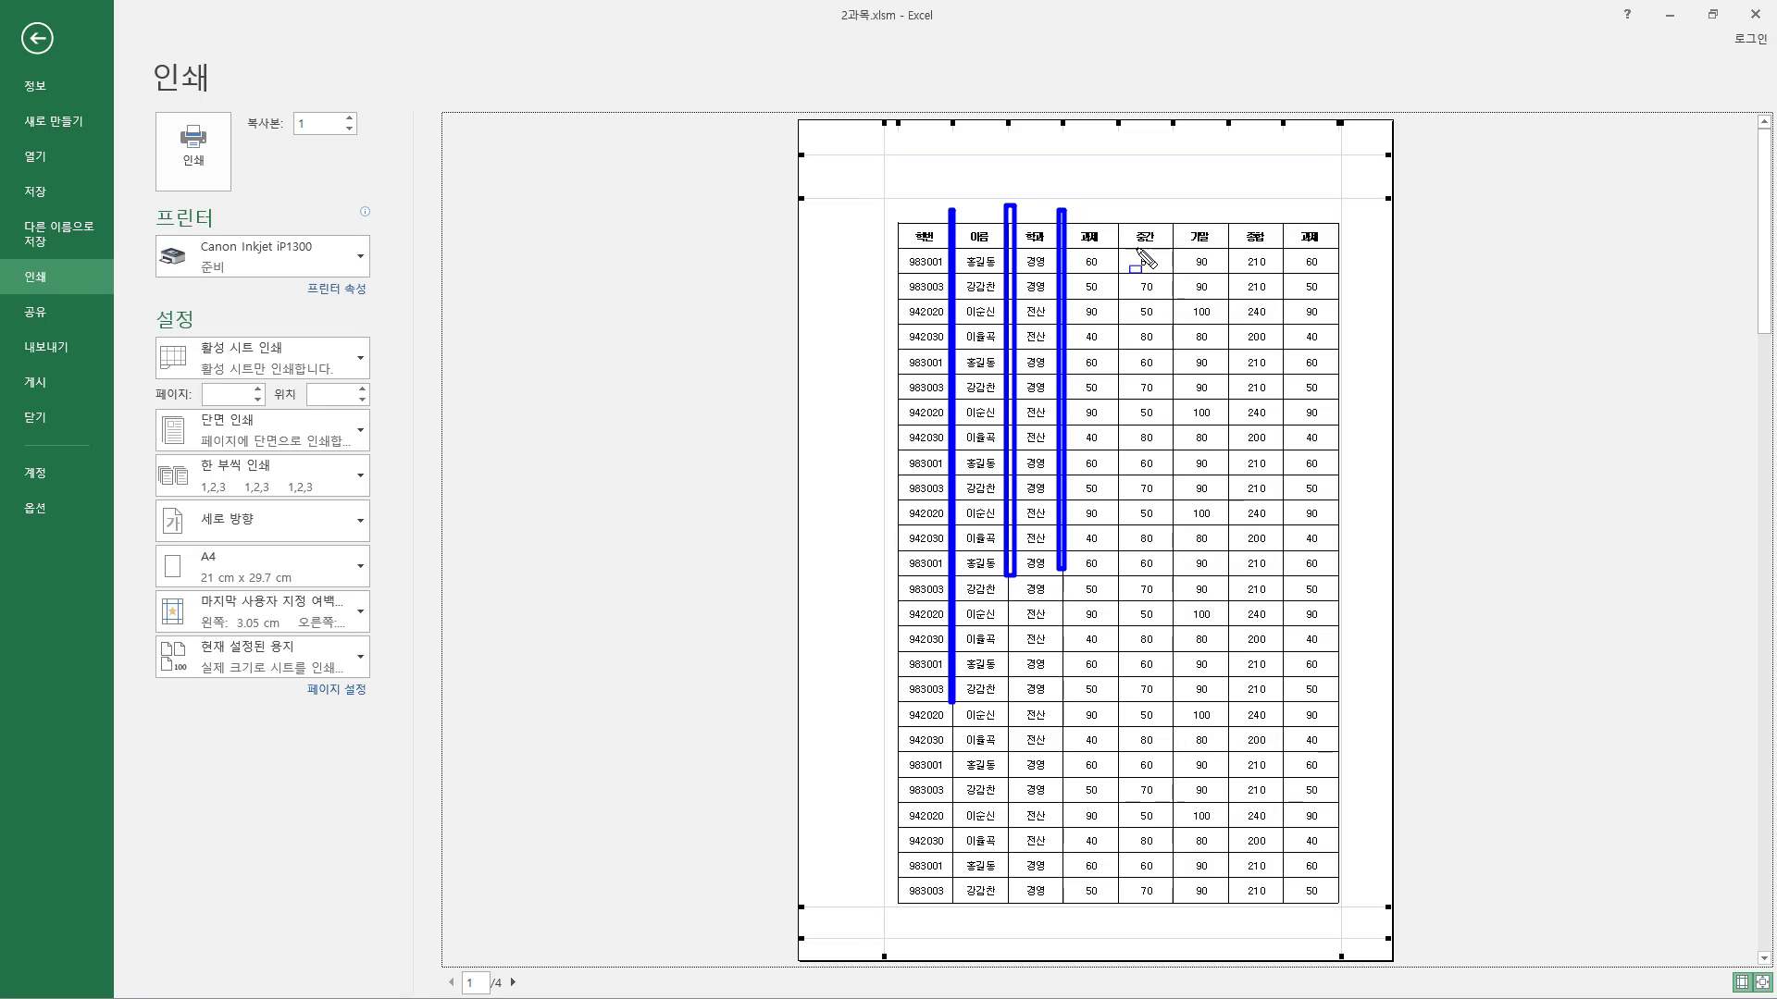
{"action": "left_click_drag", "start_coordinate": [1114, 213], "coordinate": [1116, 583]}
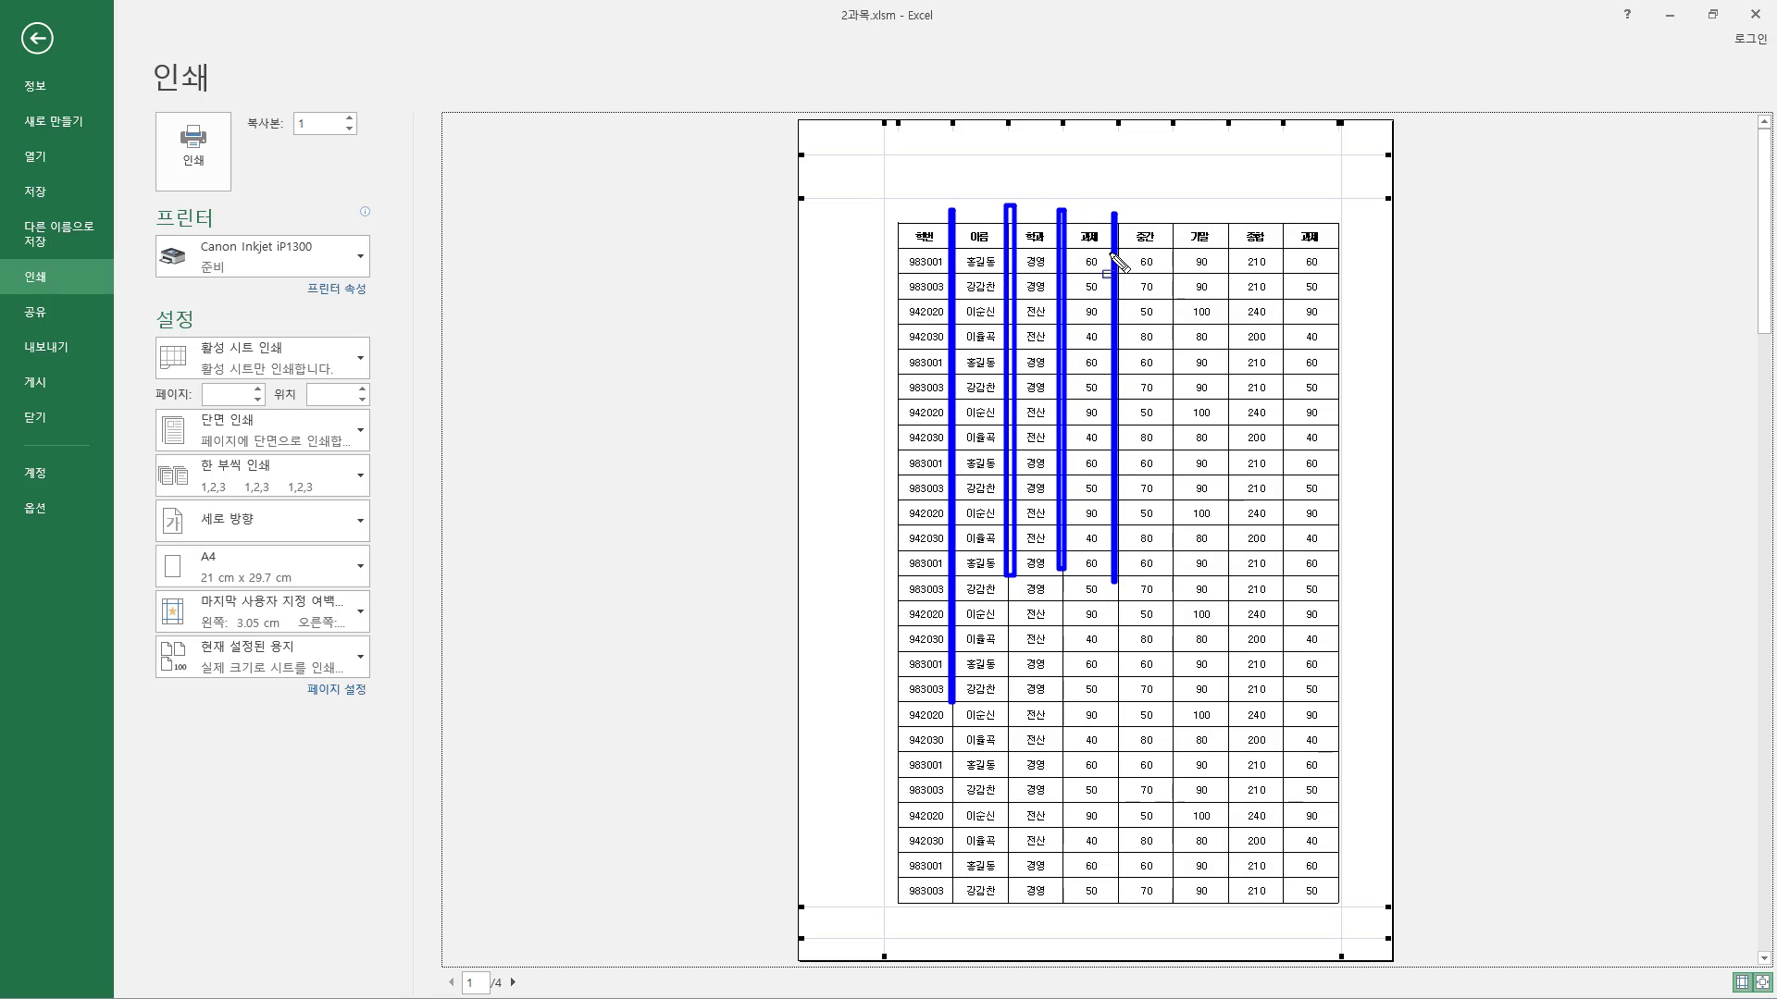
{"action": "key", "text": "Escape"}
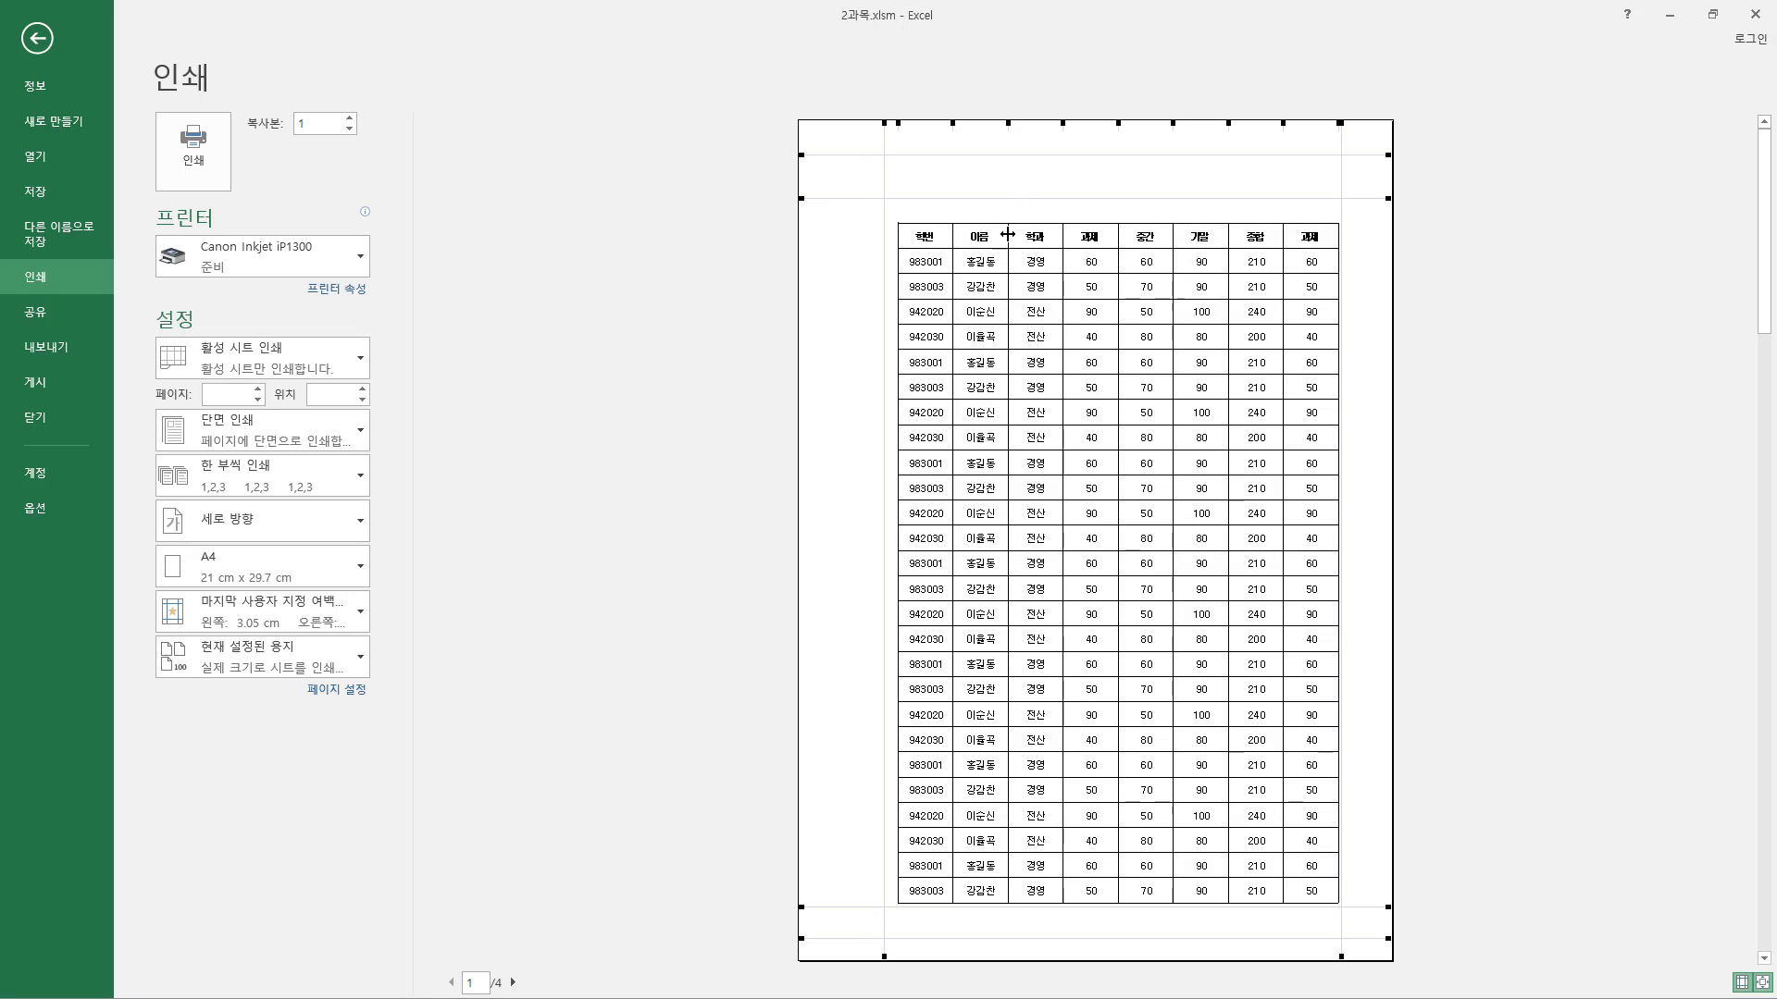
- Widen the 이름 column directly in the print preview and open Page Setup (페이지 설정)
{"action": "left_click_drag", "start_coordinate": [1007, 235], "coordinate": [1025, 237]}
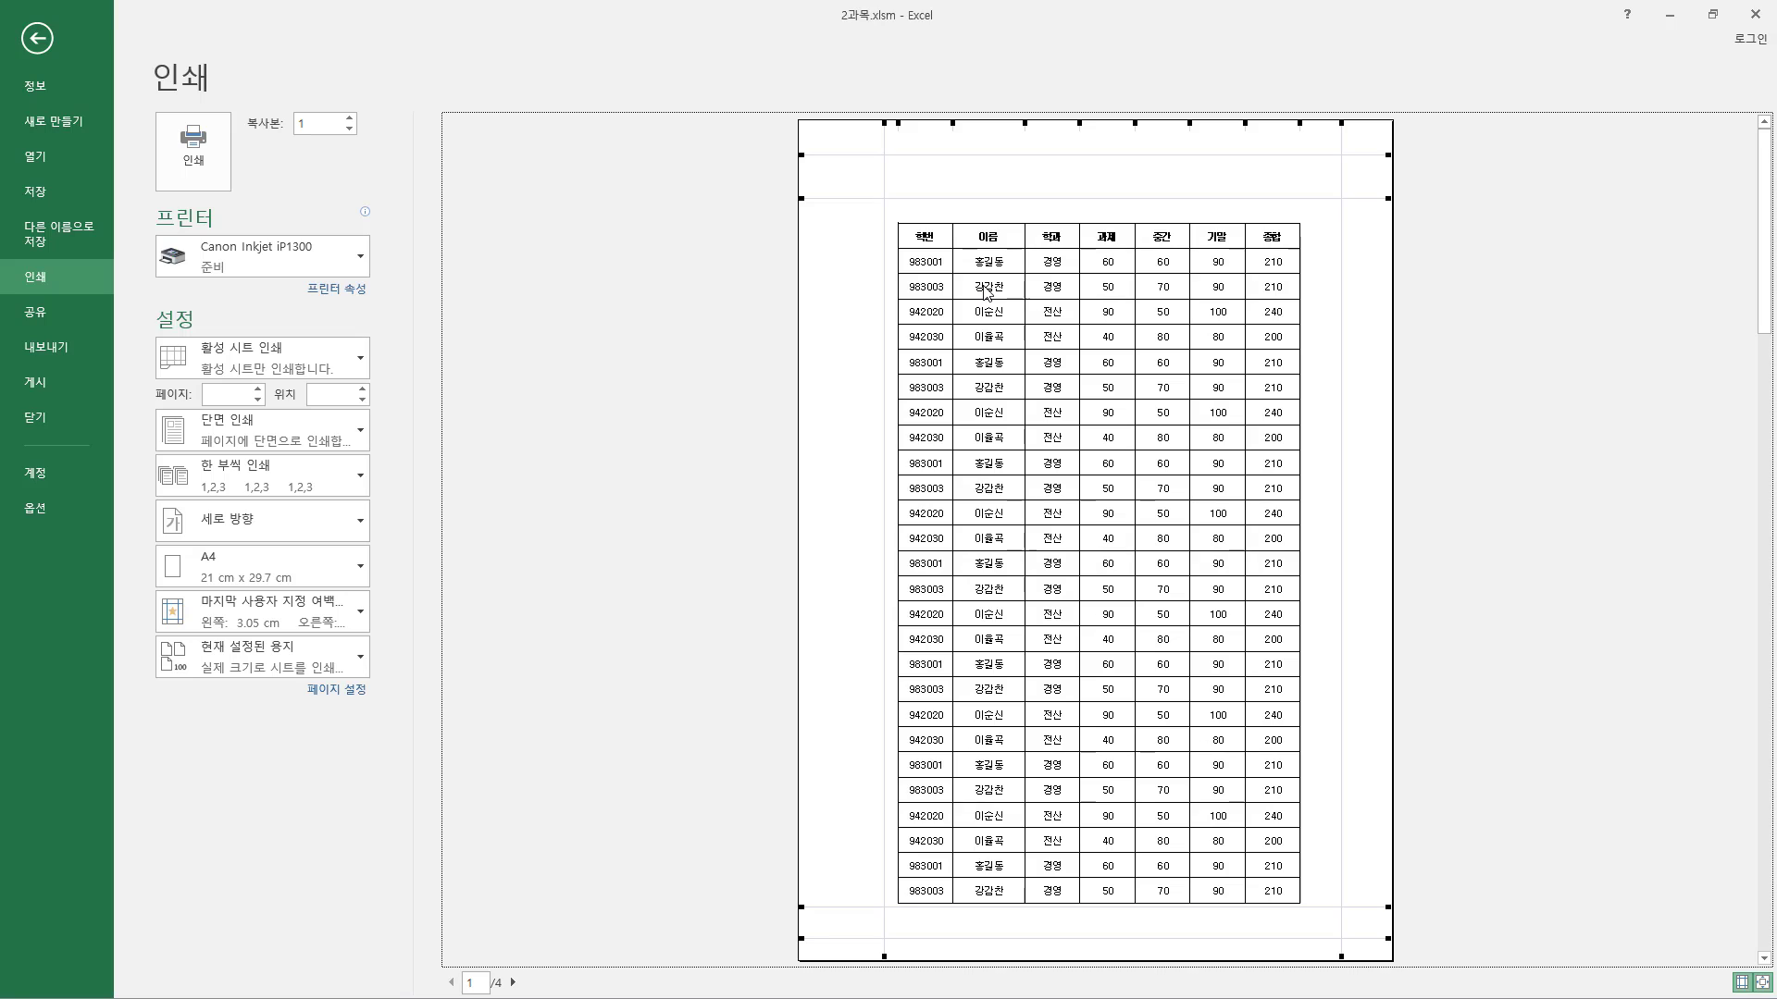
{"action": "left_click", "coordinate": [337, 690]}
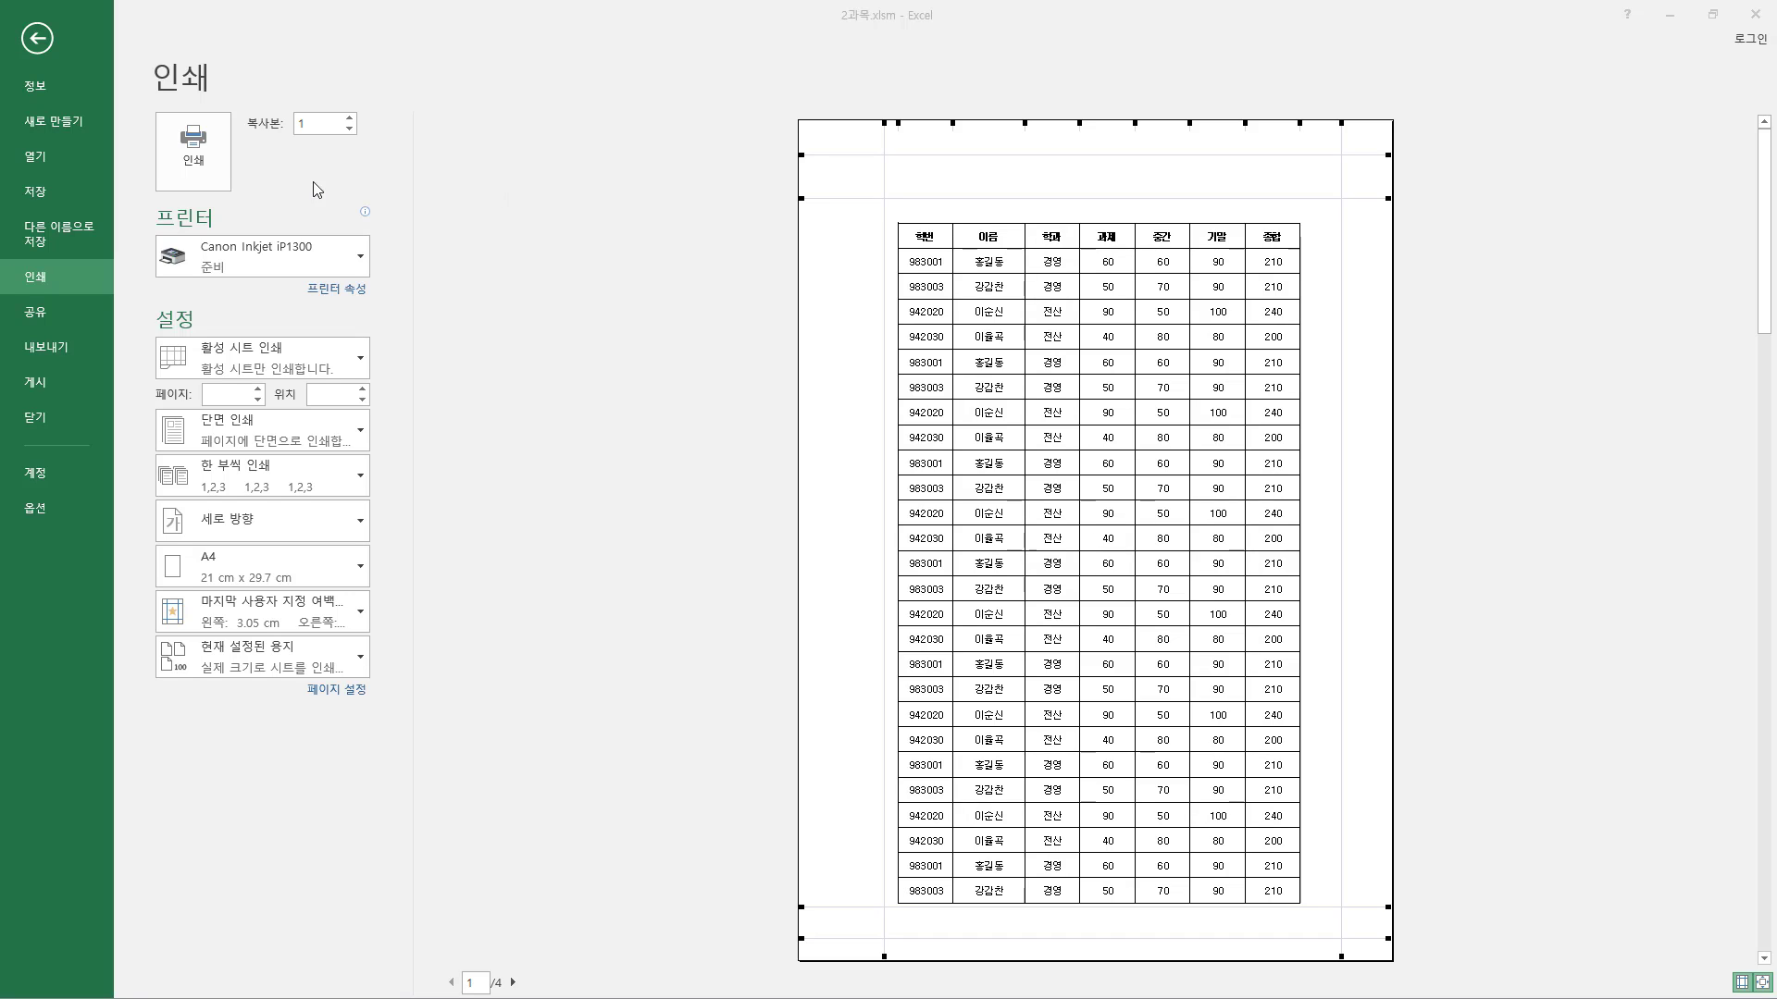
- Switch the print preview repeatedly between enlarged and whole-page view, finishing on the whole page
{"action": "left_click", "coordinate": [1762, 983]}
{"action": "left_click", "coordinate": [1763, 983]}
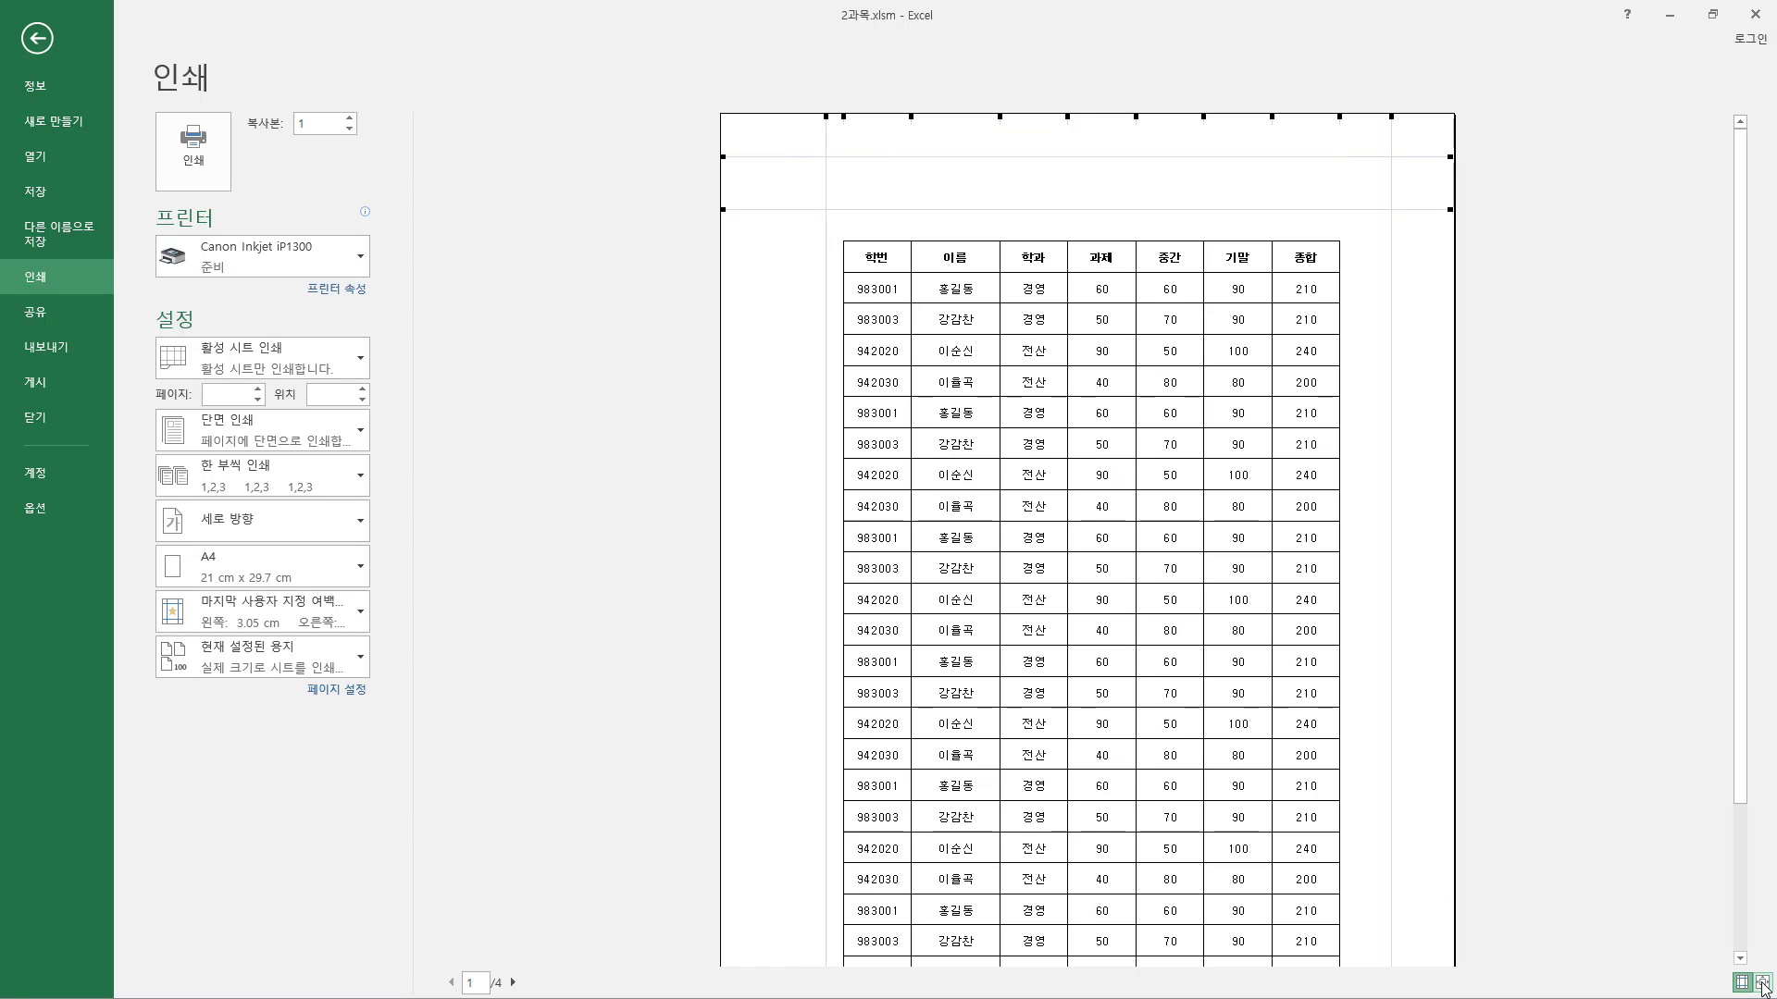
{"action": "left_click", "coordinate": [1763, 983]}
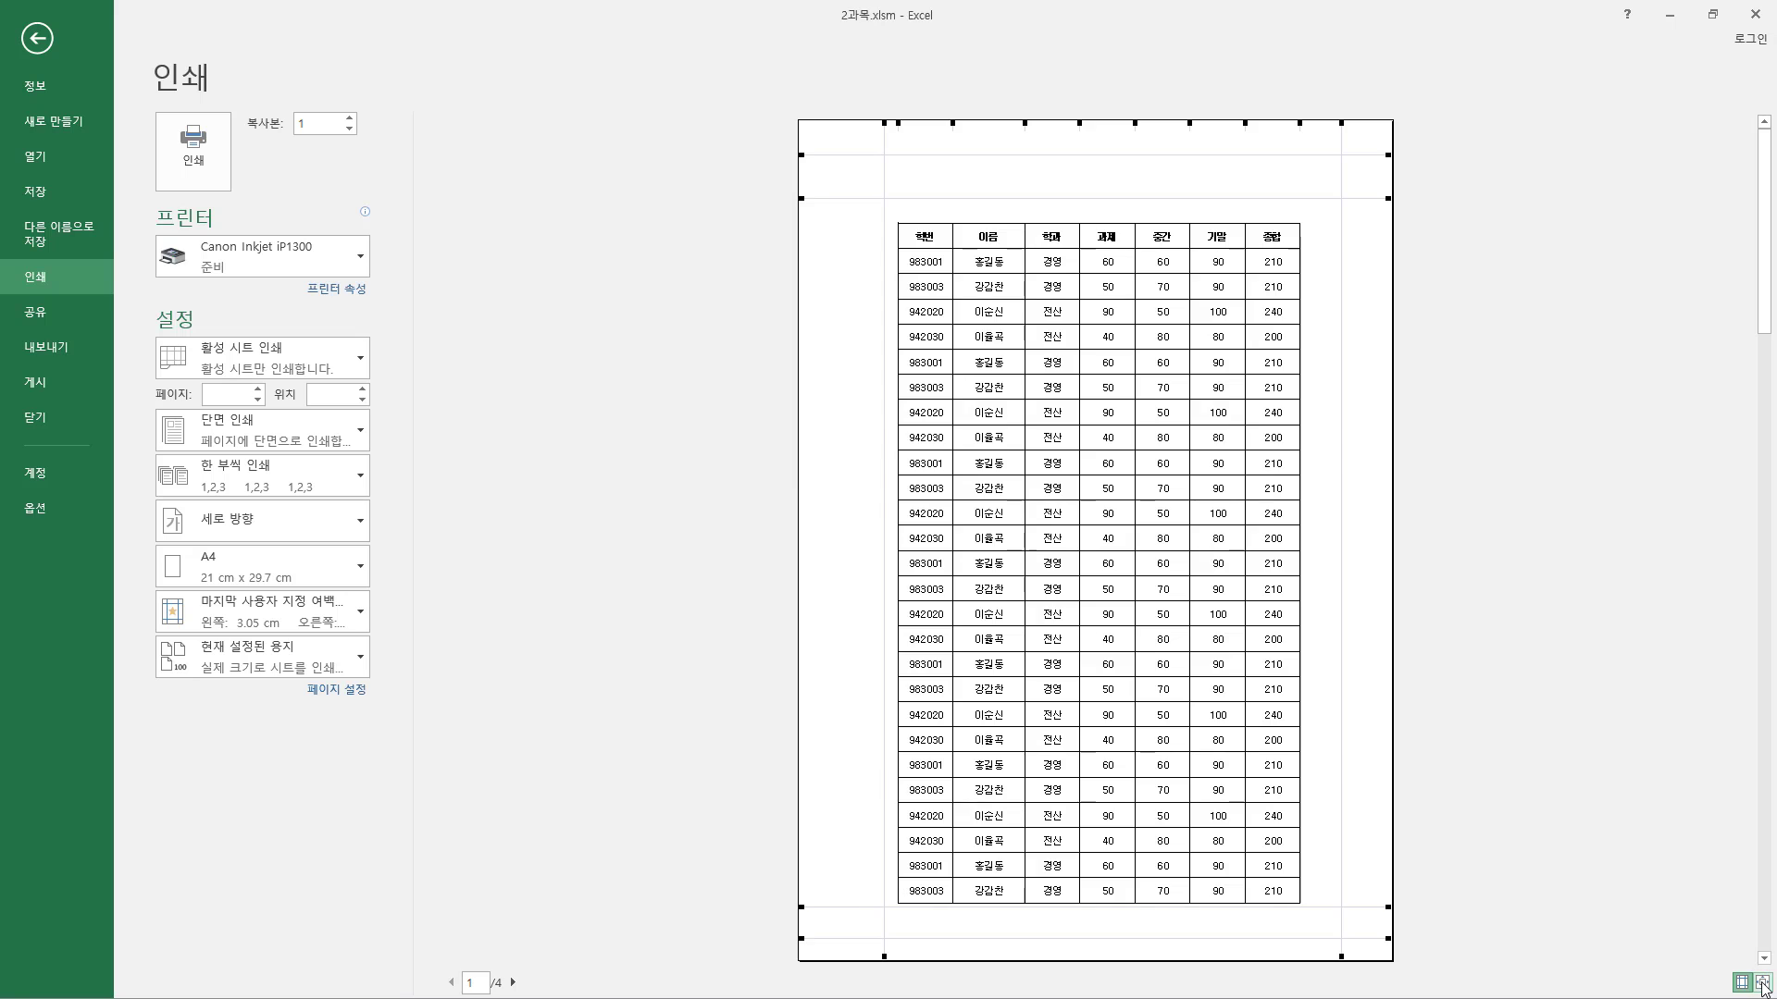
{"action": "left_click", "coordinate": [1762, 983]}
{"action": "left_click", "coordinate": [1762, 984]}
{"action": "left_click", "coordinate": [1763, 983]}
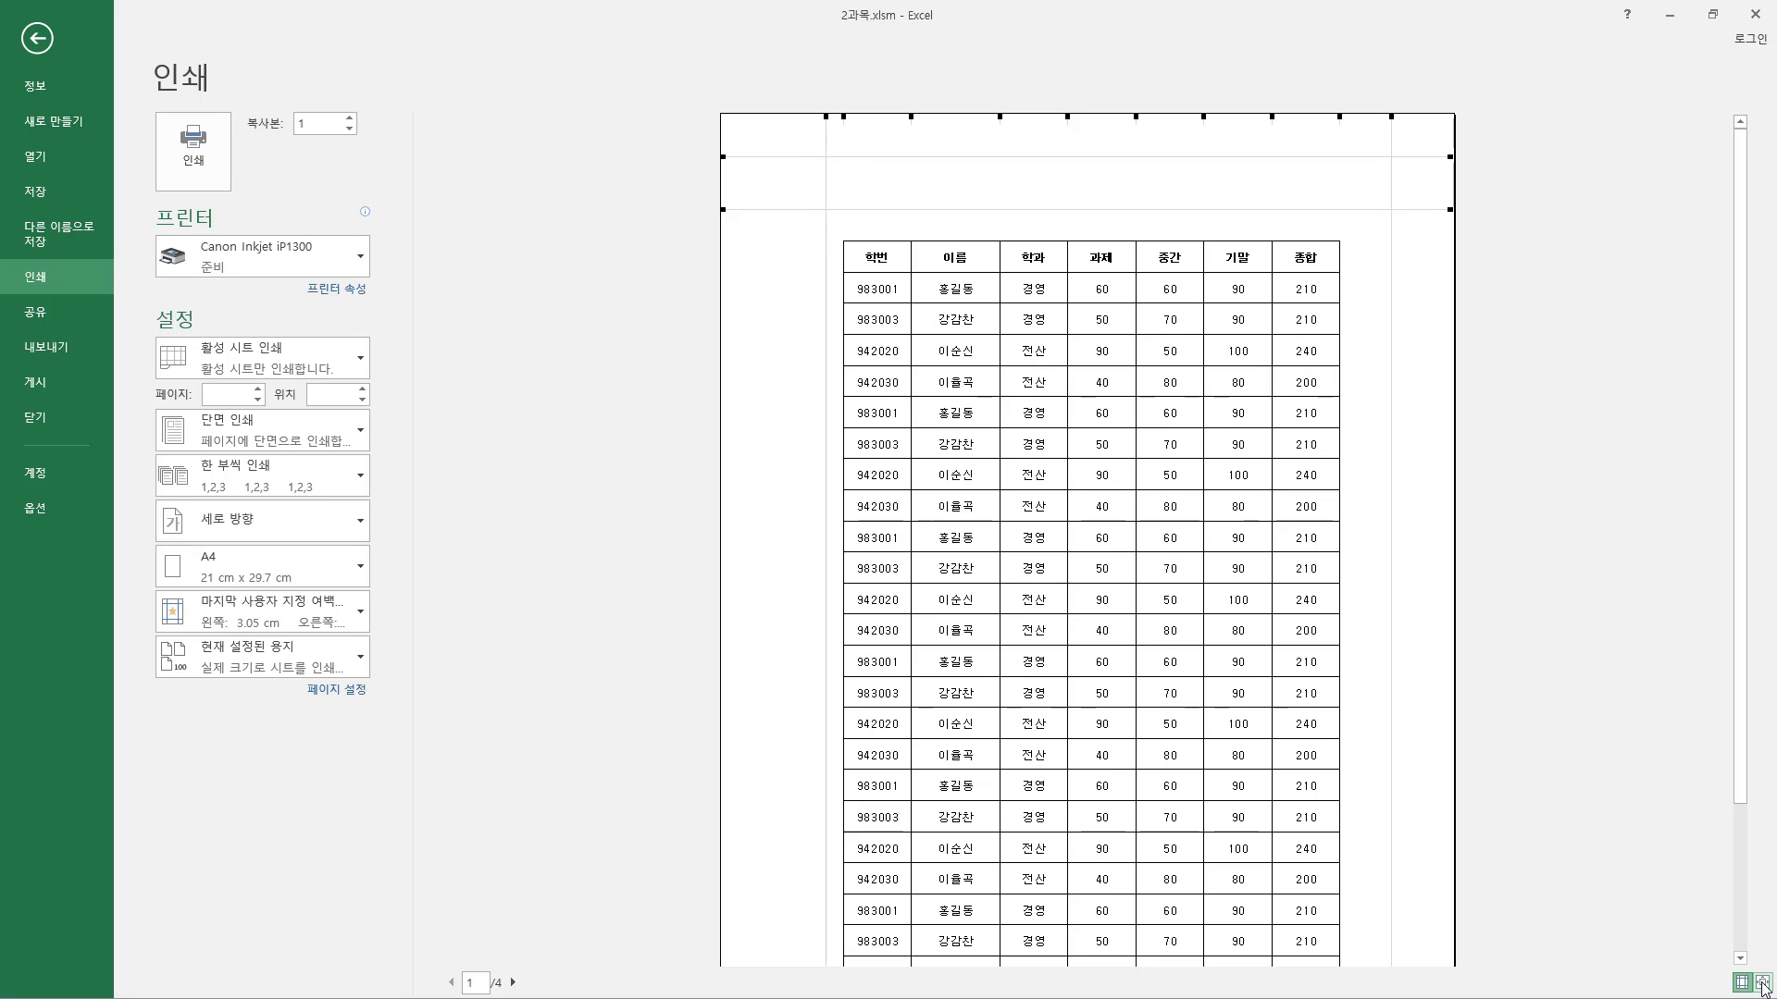
{"action": "left_click", "coordinate": [1763, 984]}
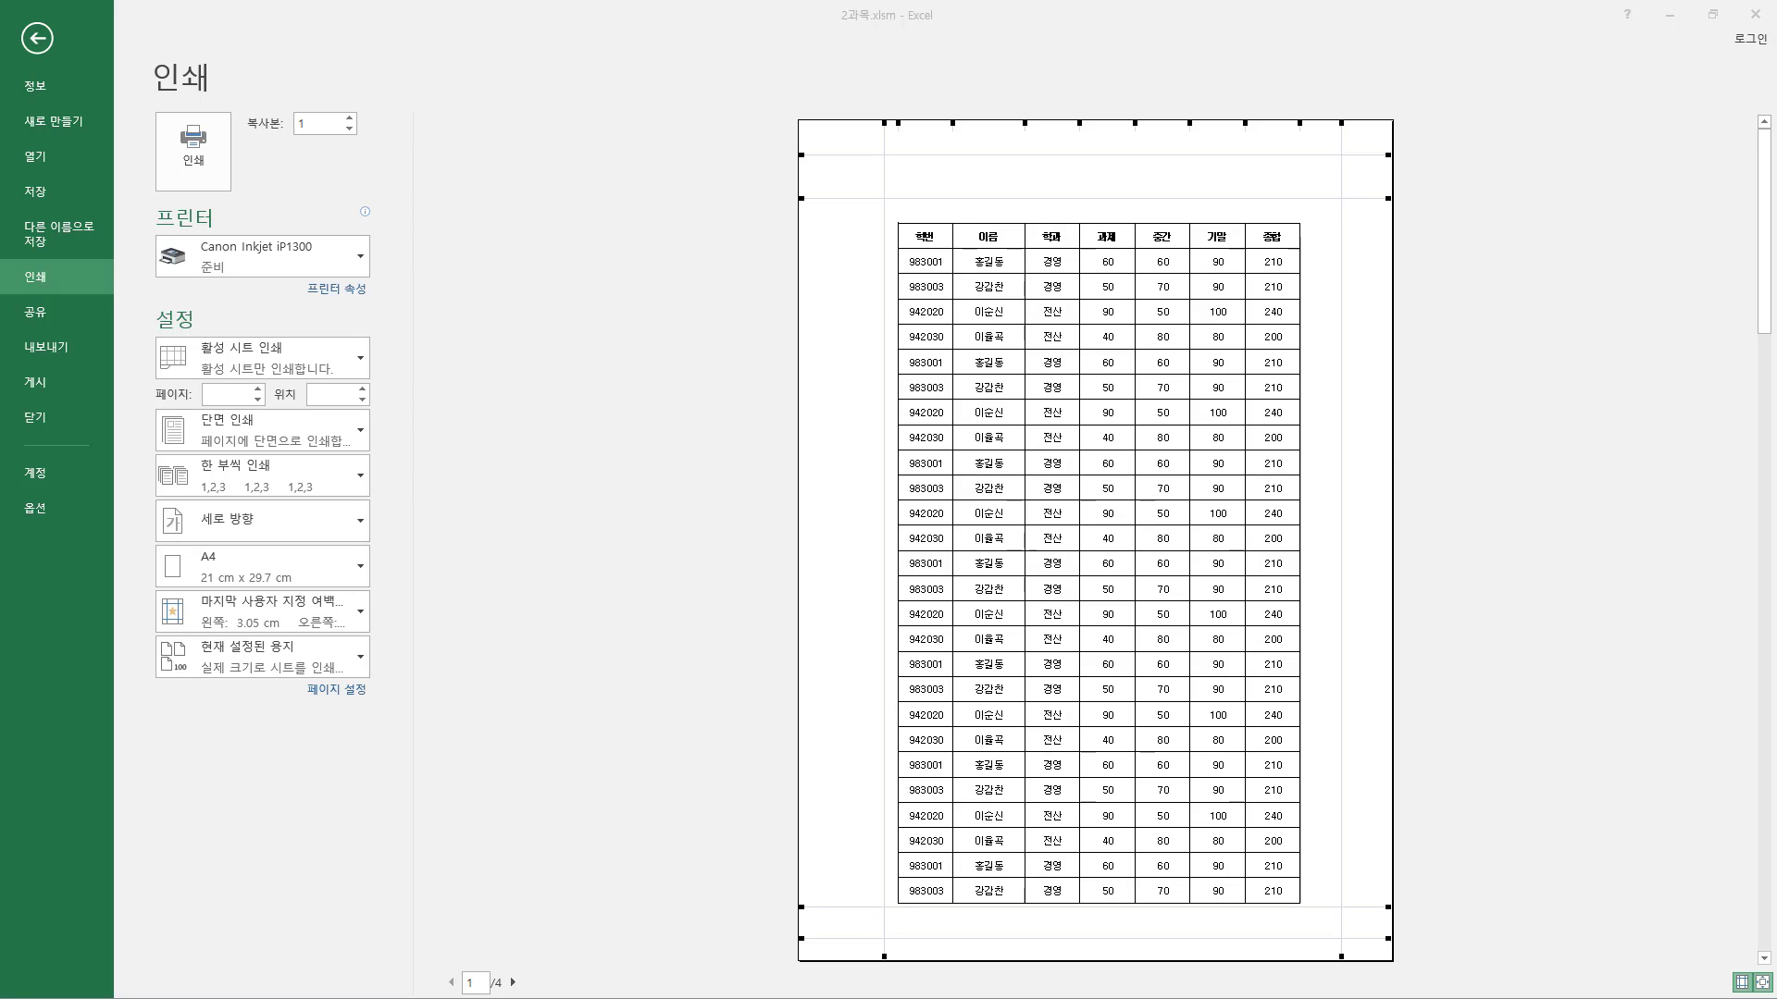
- Return to the worksheet, select the 외상매출처 대장 chart that plots only 수당, and display its print preview (선택한 차트 인쇄)
{"action": "left_click", "coordinate": [37, 38]}
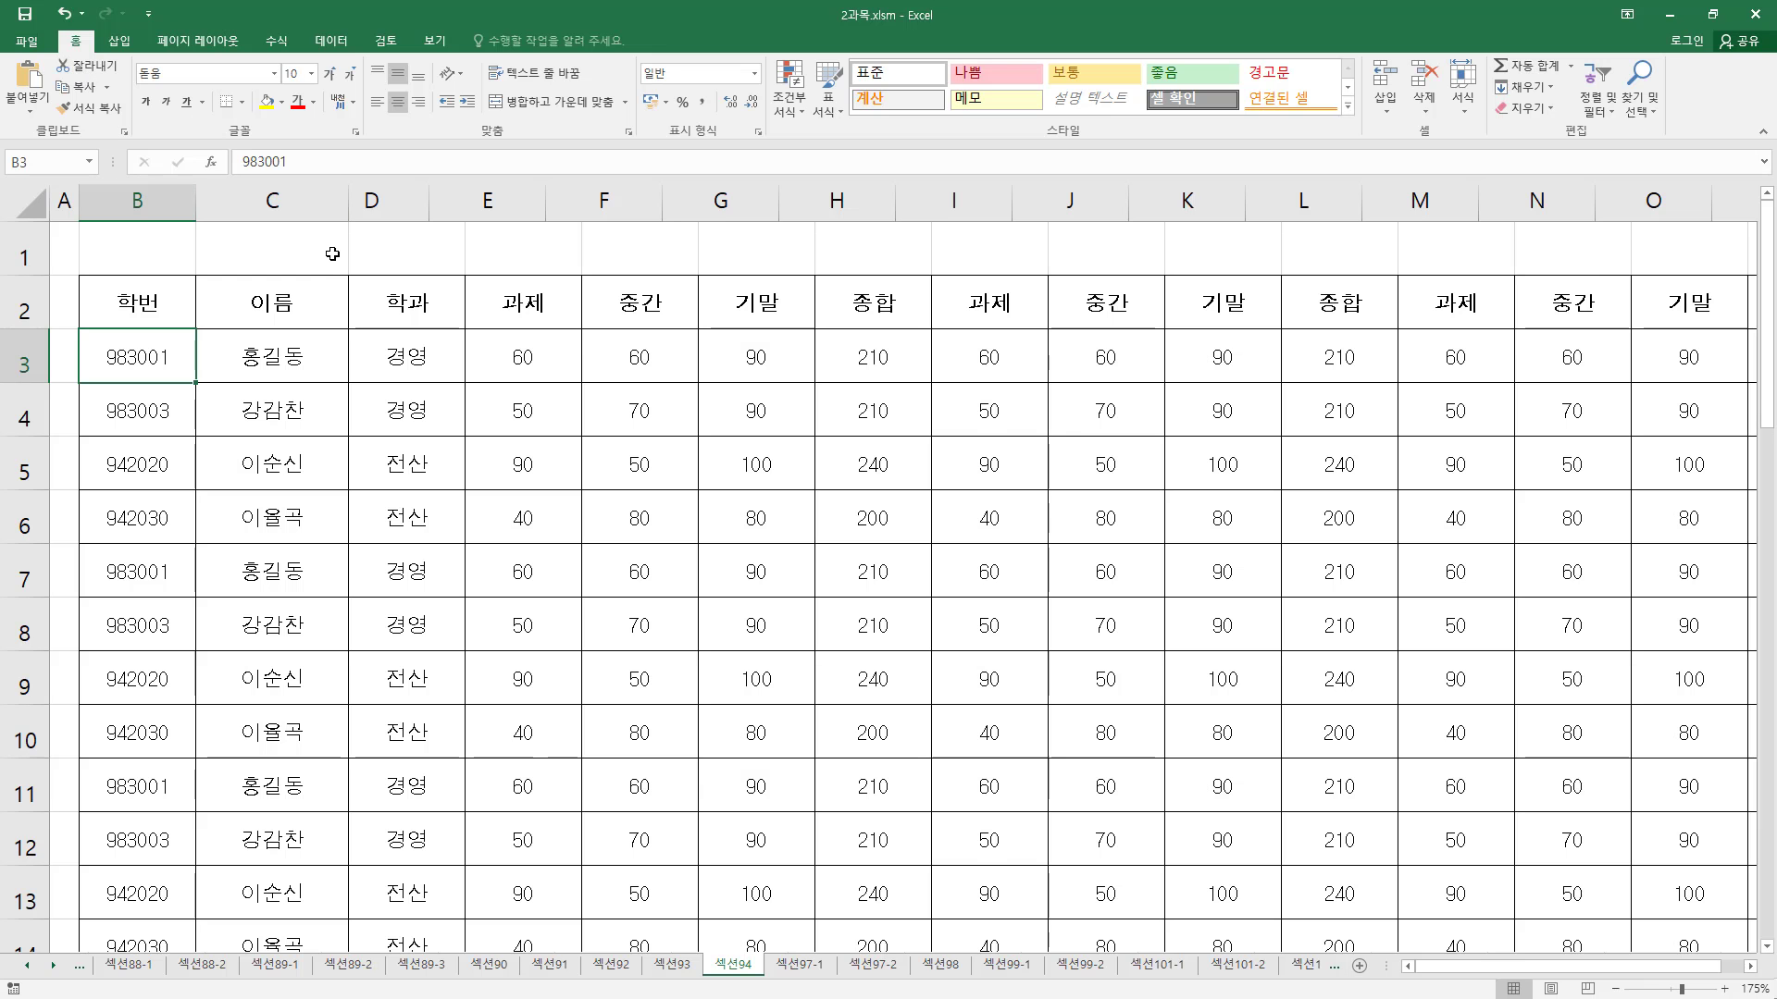
{"action": "left_click", "coordinate": [567, 473]}
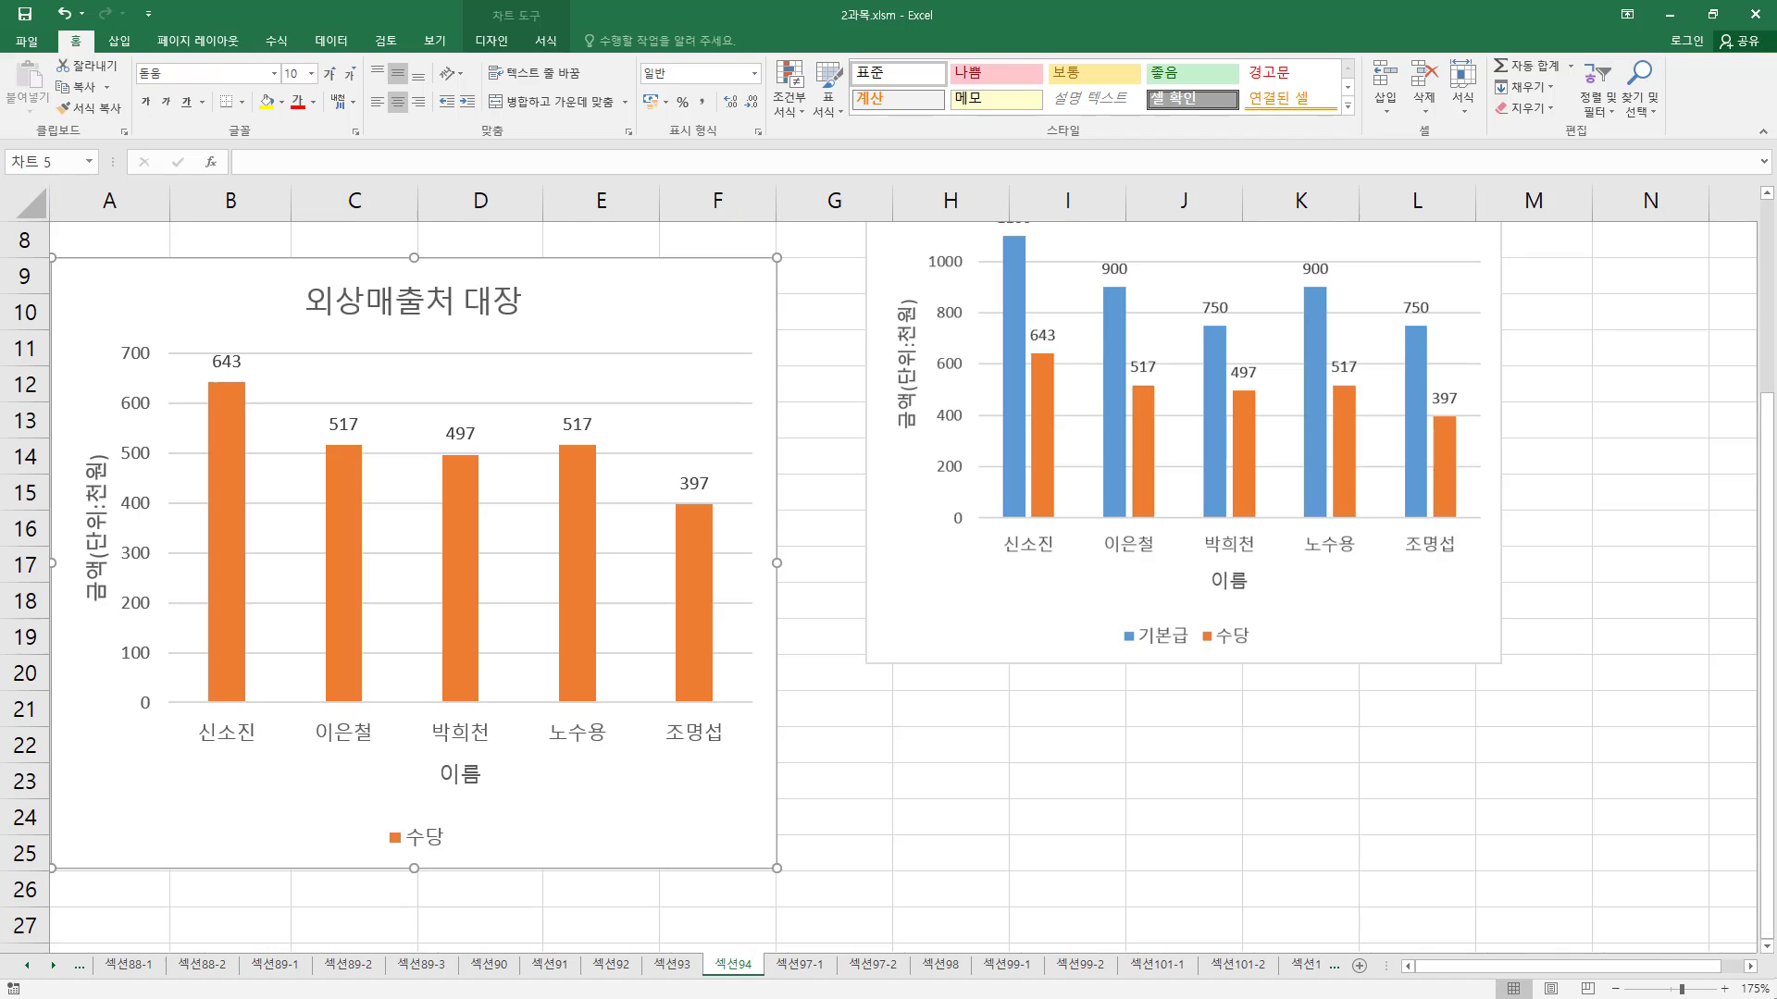
{"action": "left_click", "coordinate": [765, 737]}
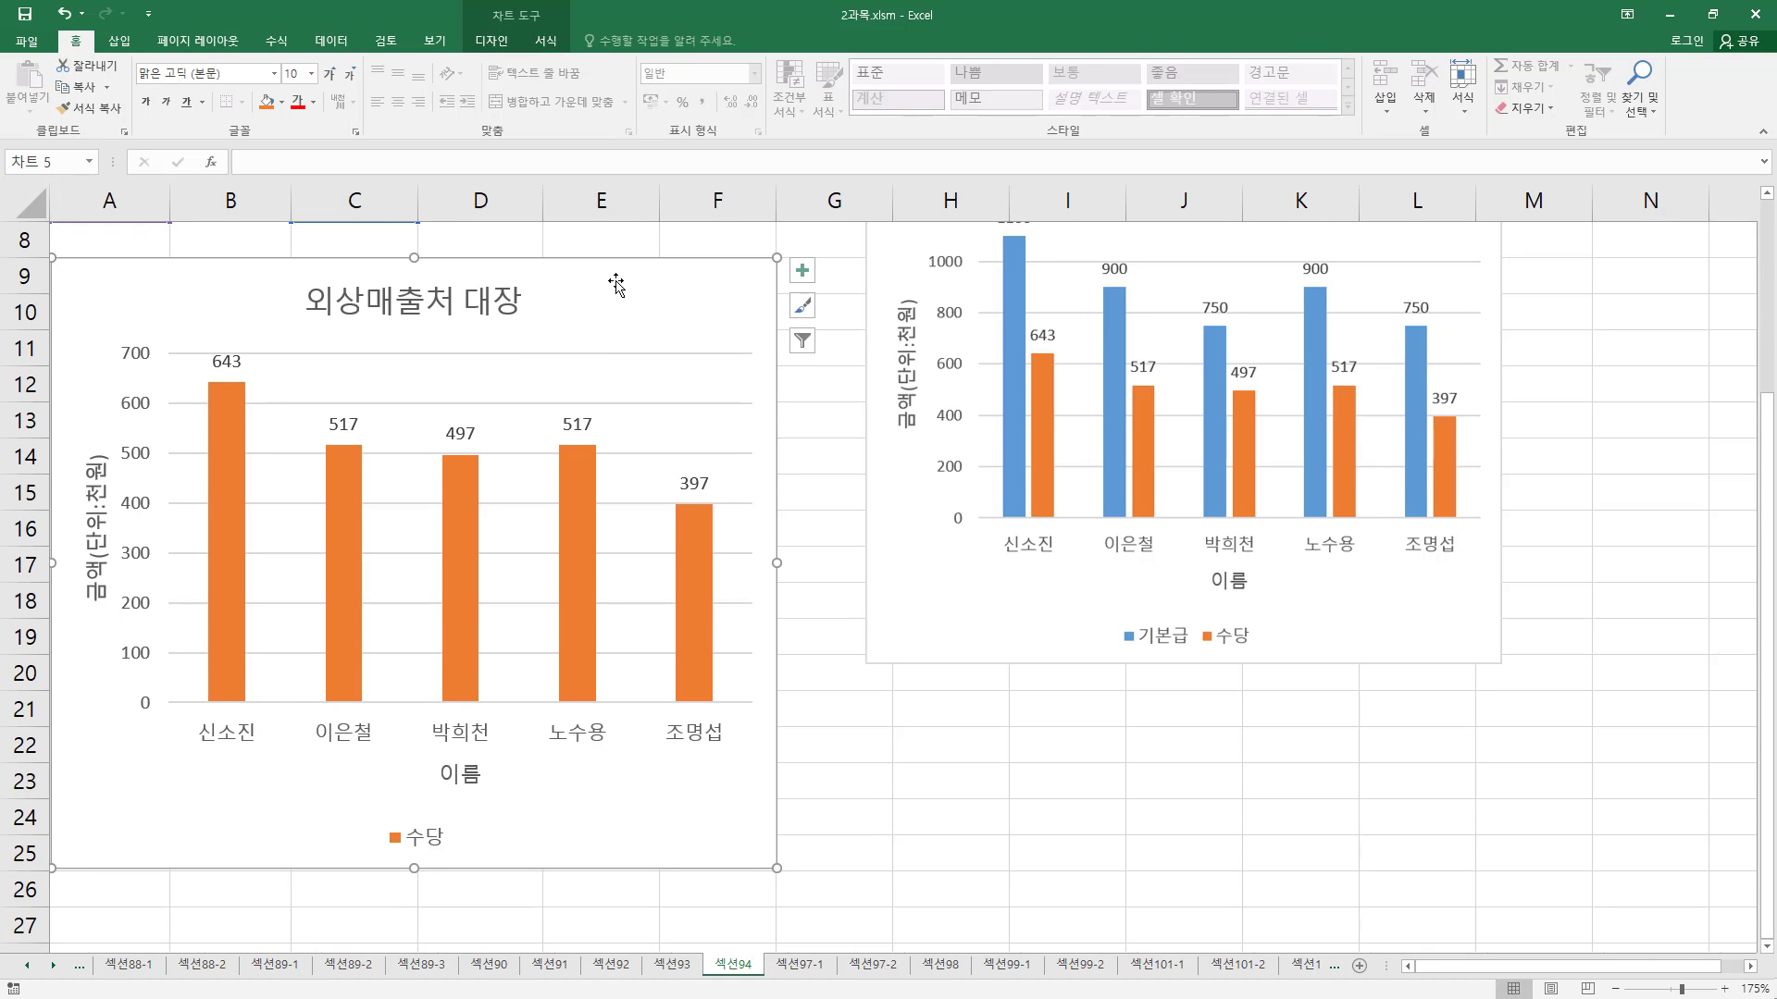
{"action": "left_click", "coordinate": [799, 392]}
{"action": "left_click", "coordinate": [662, 281]}
{"action": "left_click", "coordinate": [27, 50]}
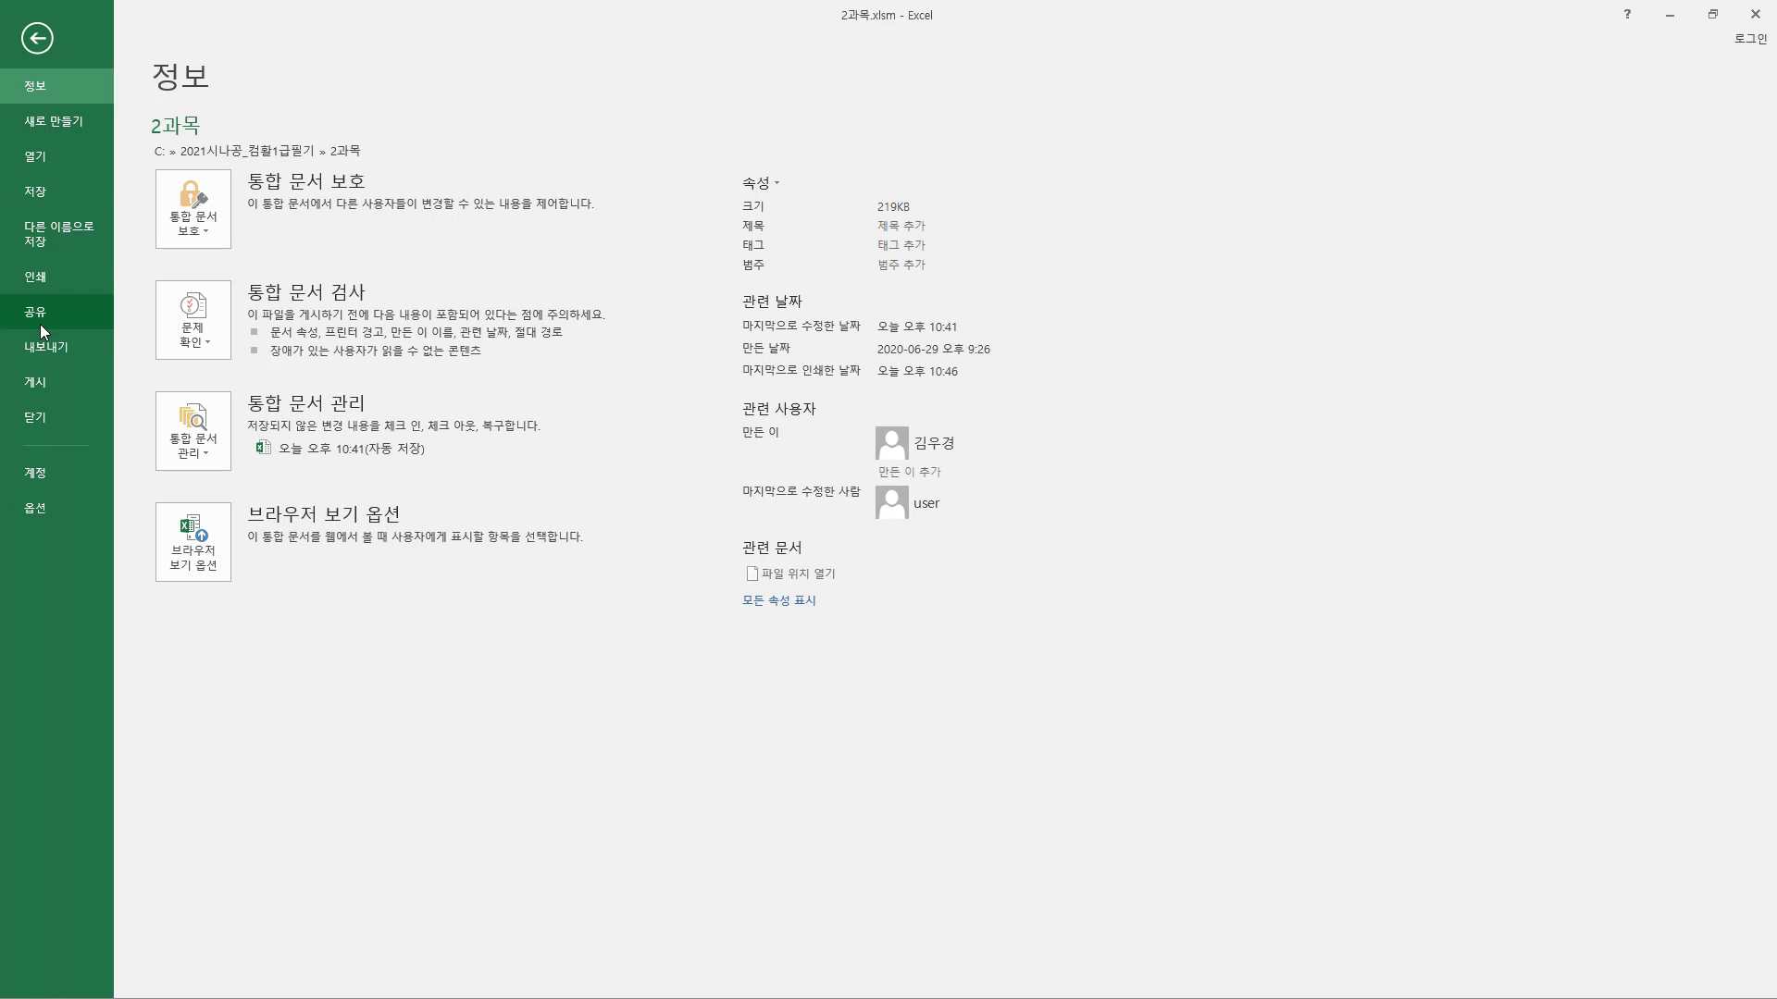
{"action": "left_click", "coordinate": [35, 276]}
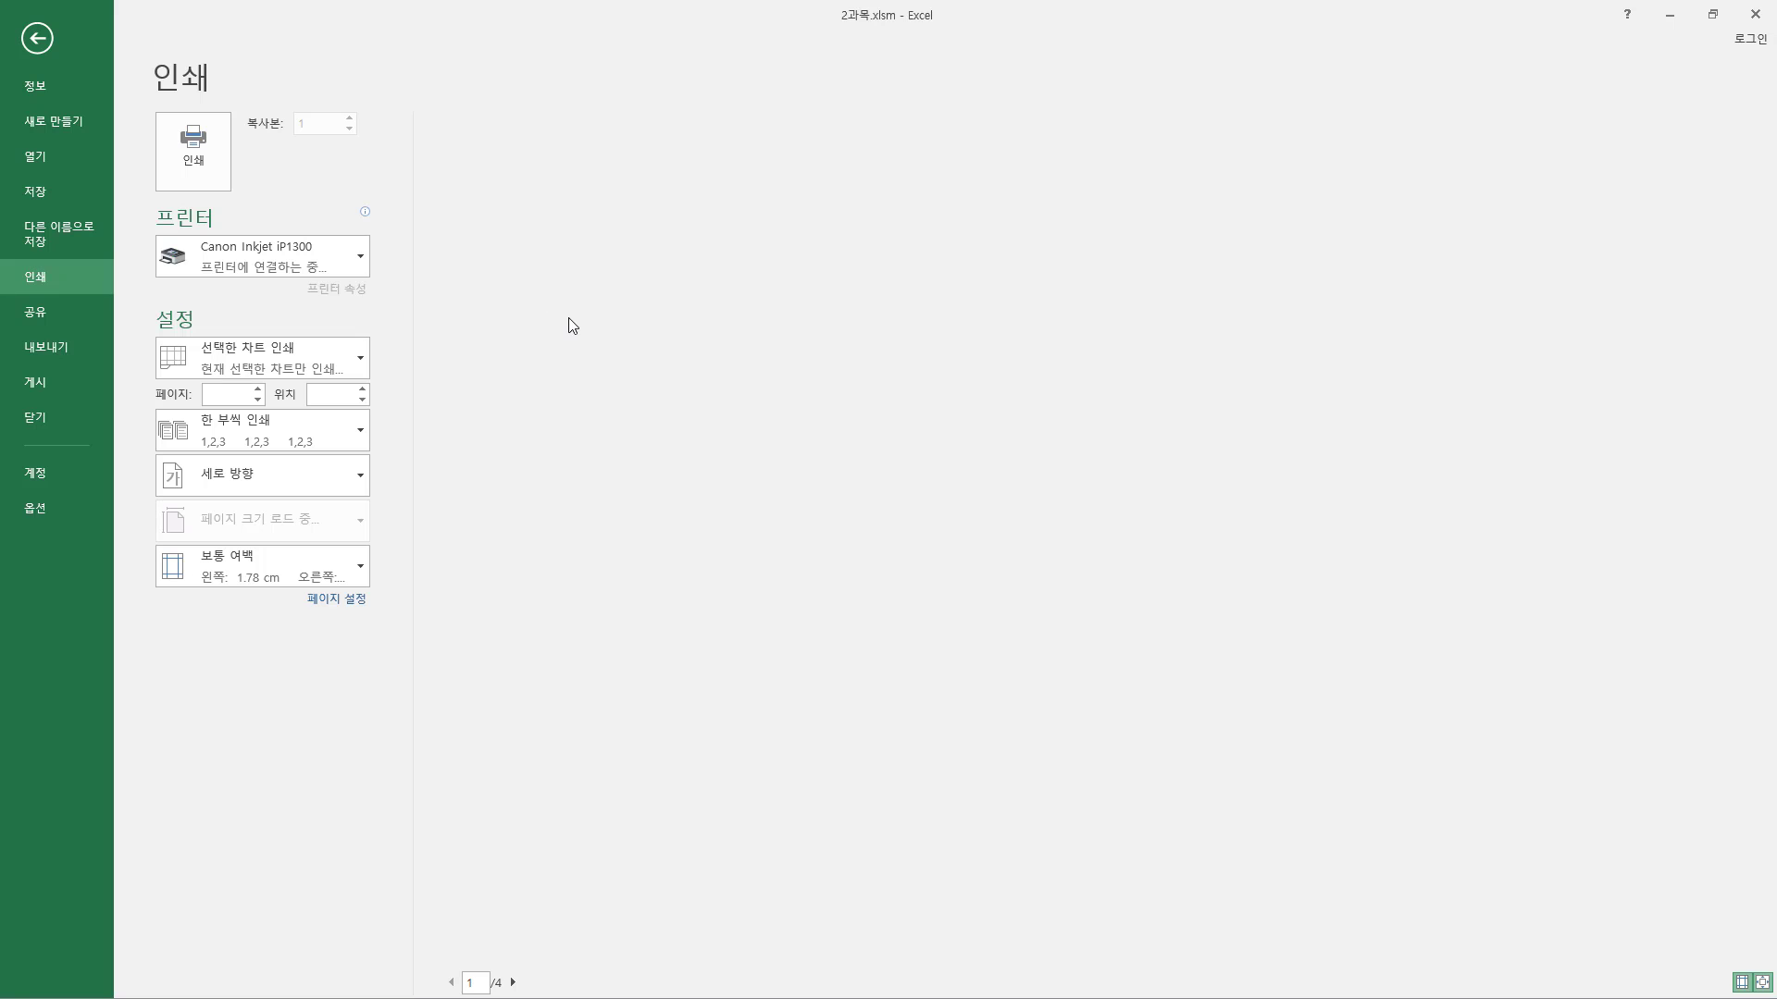
{"action": "mouse_move", "coordinate": [822, 314]}
{"action": "left_mouse_down"}
{"action": "mouse_move", "coordinate": [872, 428]}
{"action": "mouse_move", "coordinate": [1365, 768]}
{"action": "left_mouse_up"}
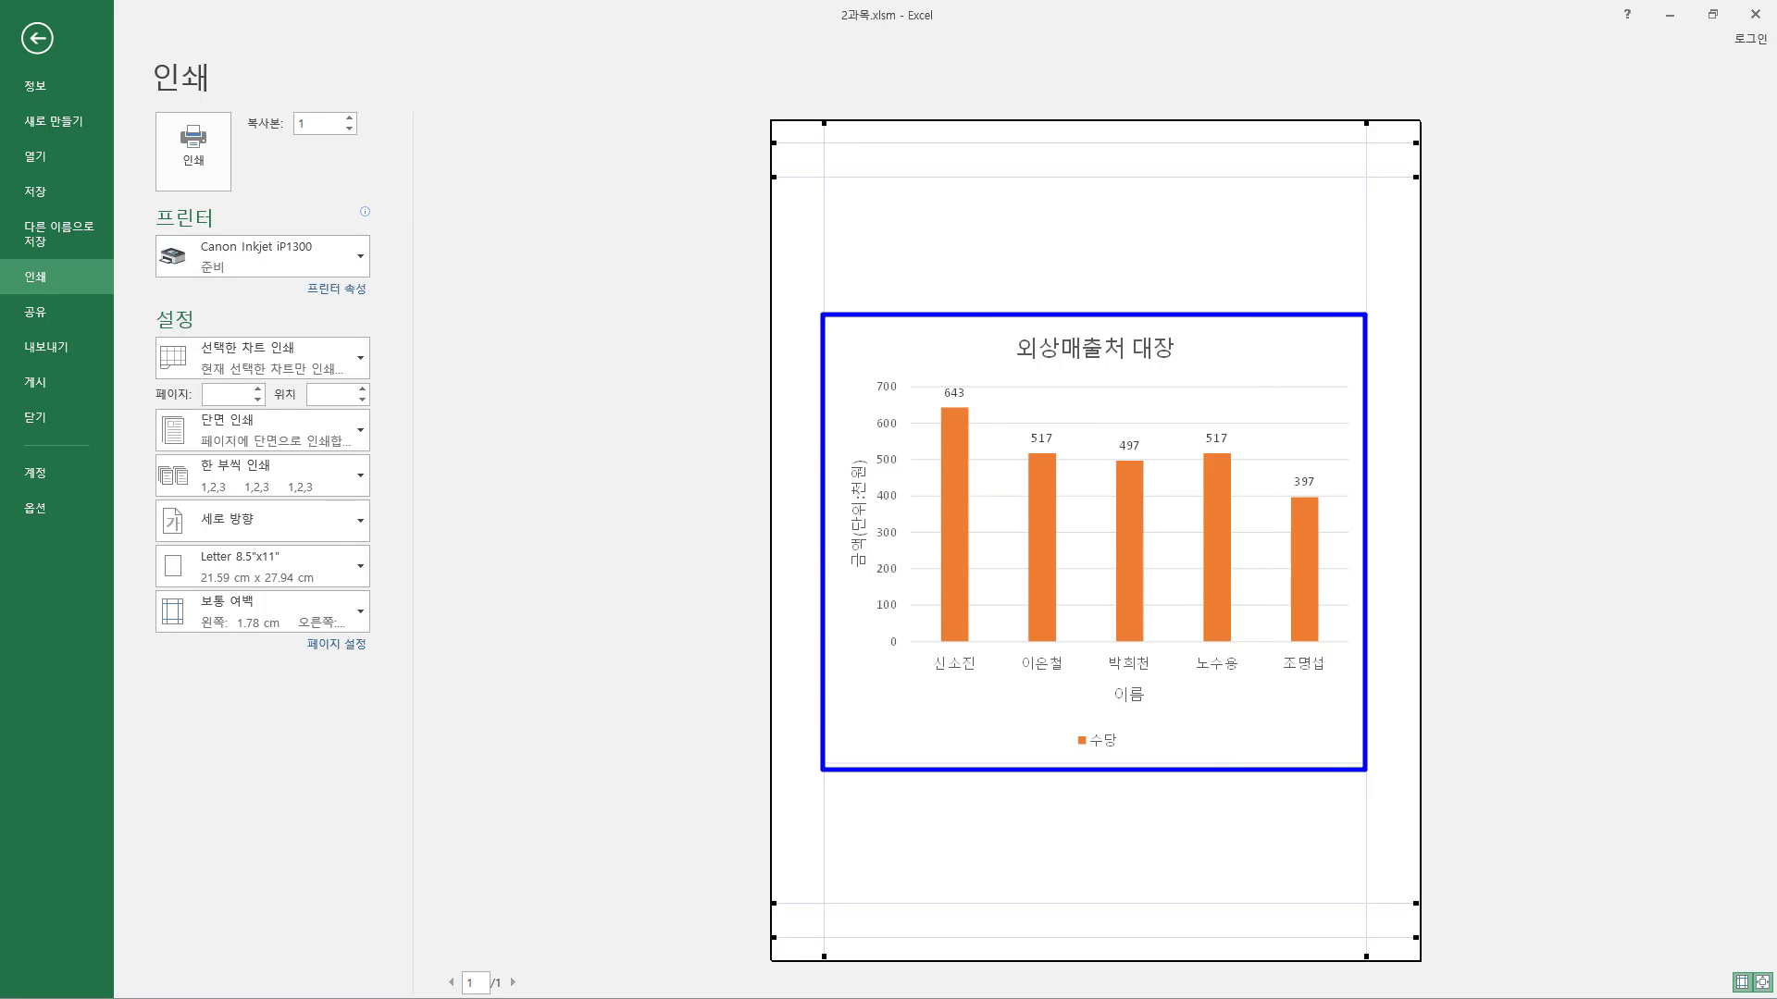
{"action": "left_click_drag", "start_coordinate": [160, 105], "coordinate": [236, 199]}
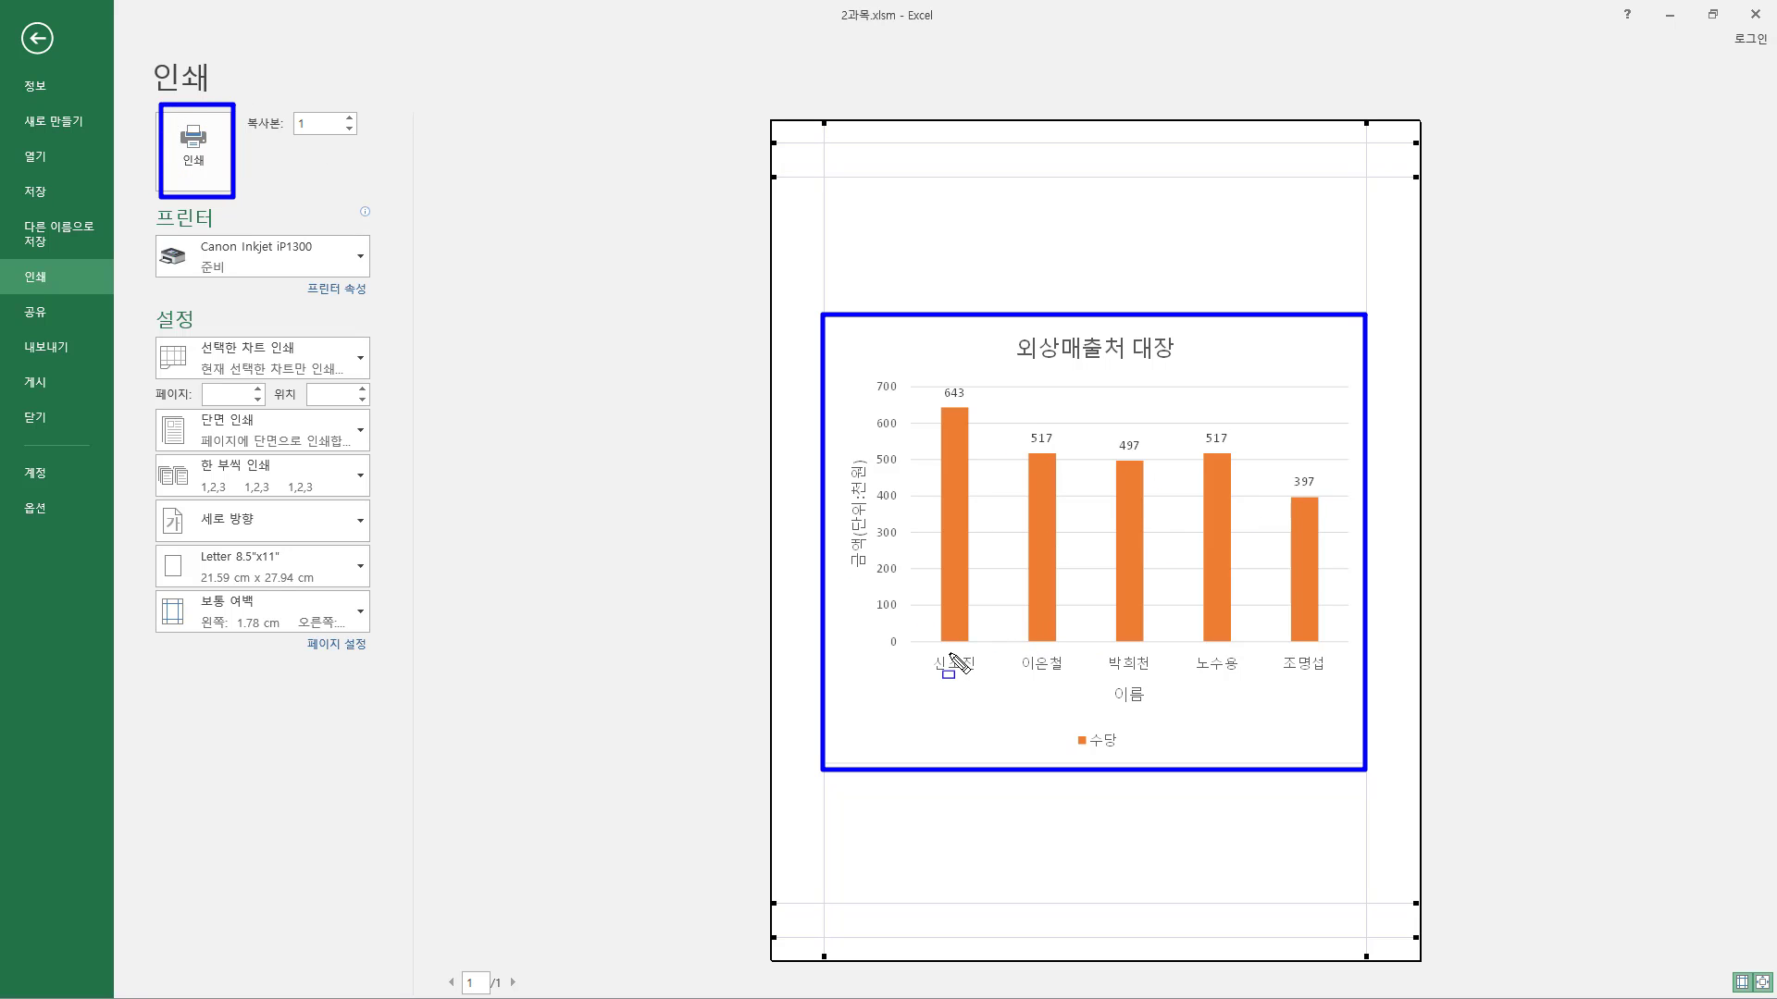
- Return to the worksheet and examine the 외상매출처 대장 table and the source range of the 수당 chart, finishing on cell D5
{"action": "left_click", "coordinate": [37, 38]}
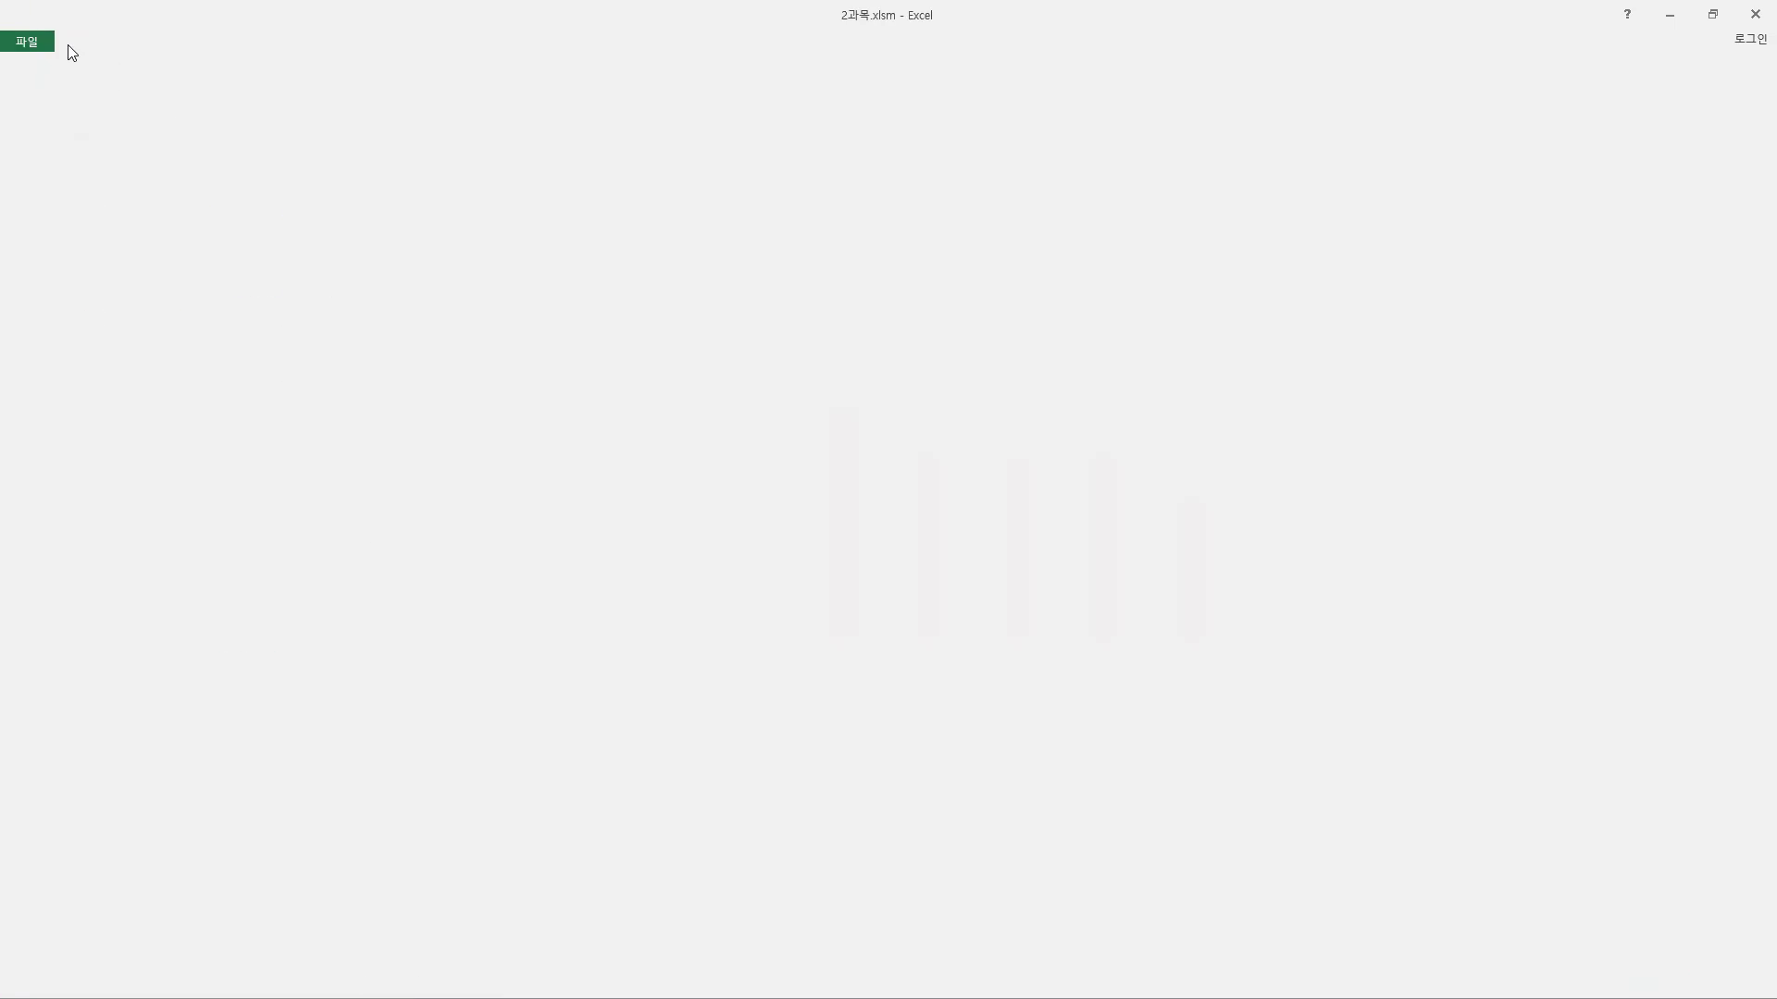
{"action": "scroll", "coordinate": [838, 498], "scroll_direction": "up", "scroll_amount": 3}
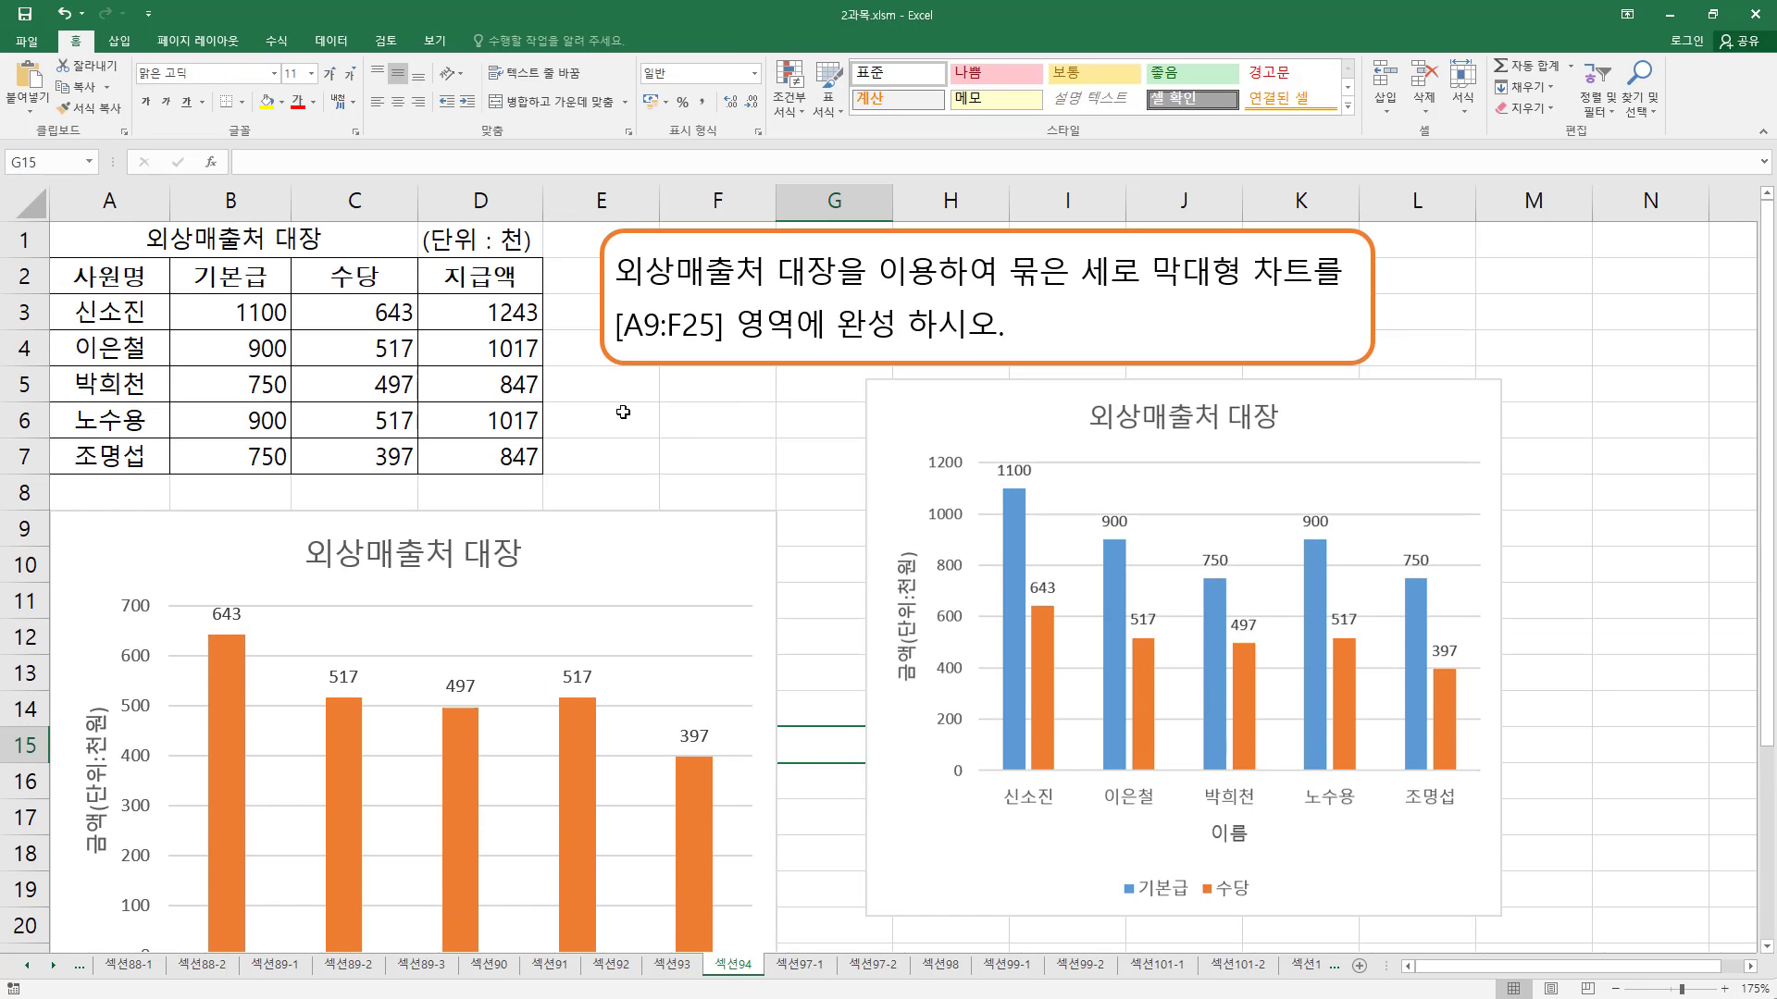
{"action": "left_click", "coordinate": [552, 400]}
{"action": "left_click", "coordinate": [435, 348]}
{"action": "left_click", "coordinate": [370, 339]}
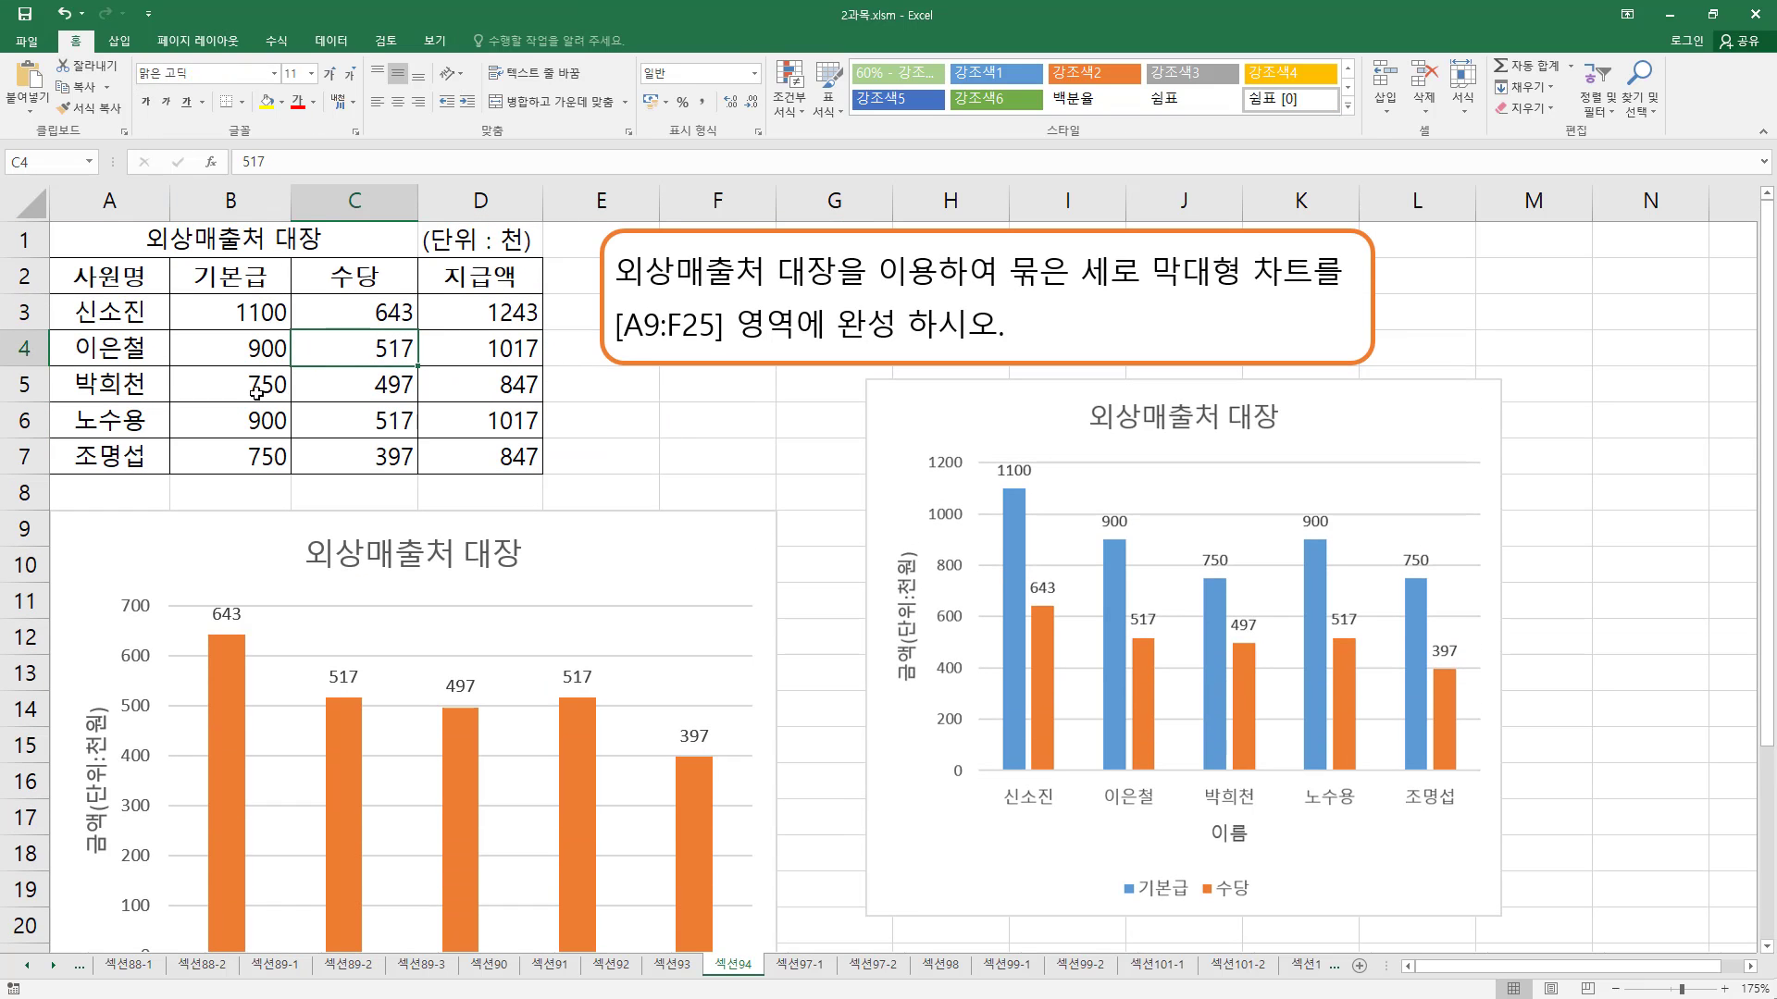
{"action": "left_click", "coordinate": [655, 529]}
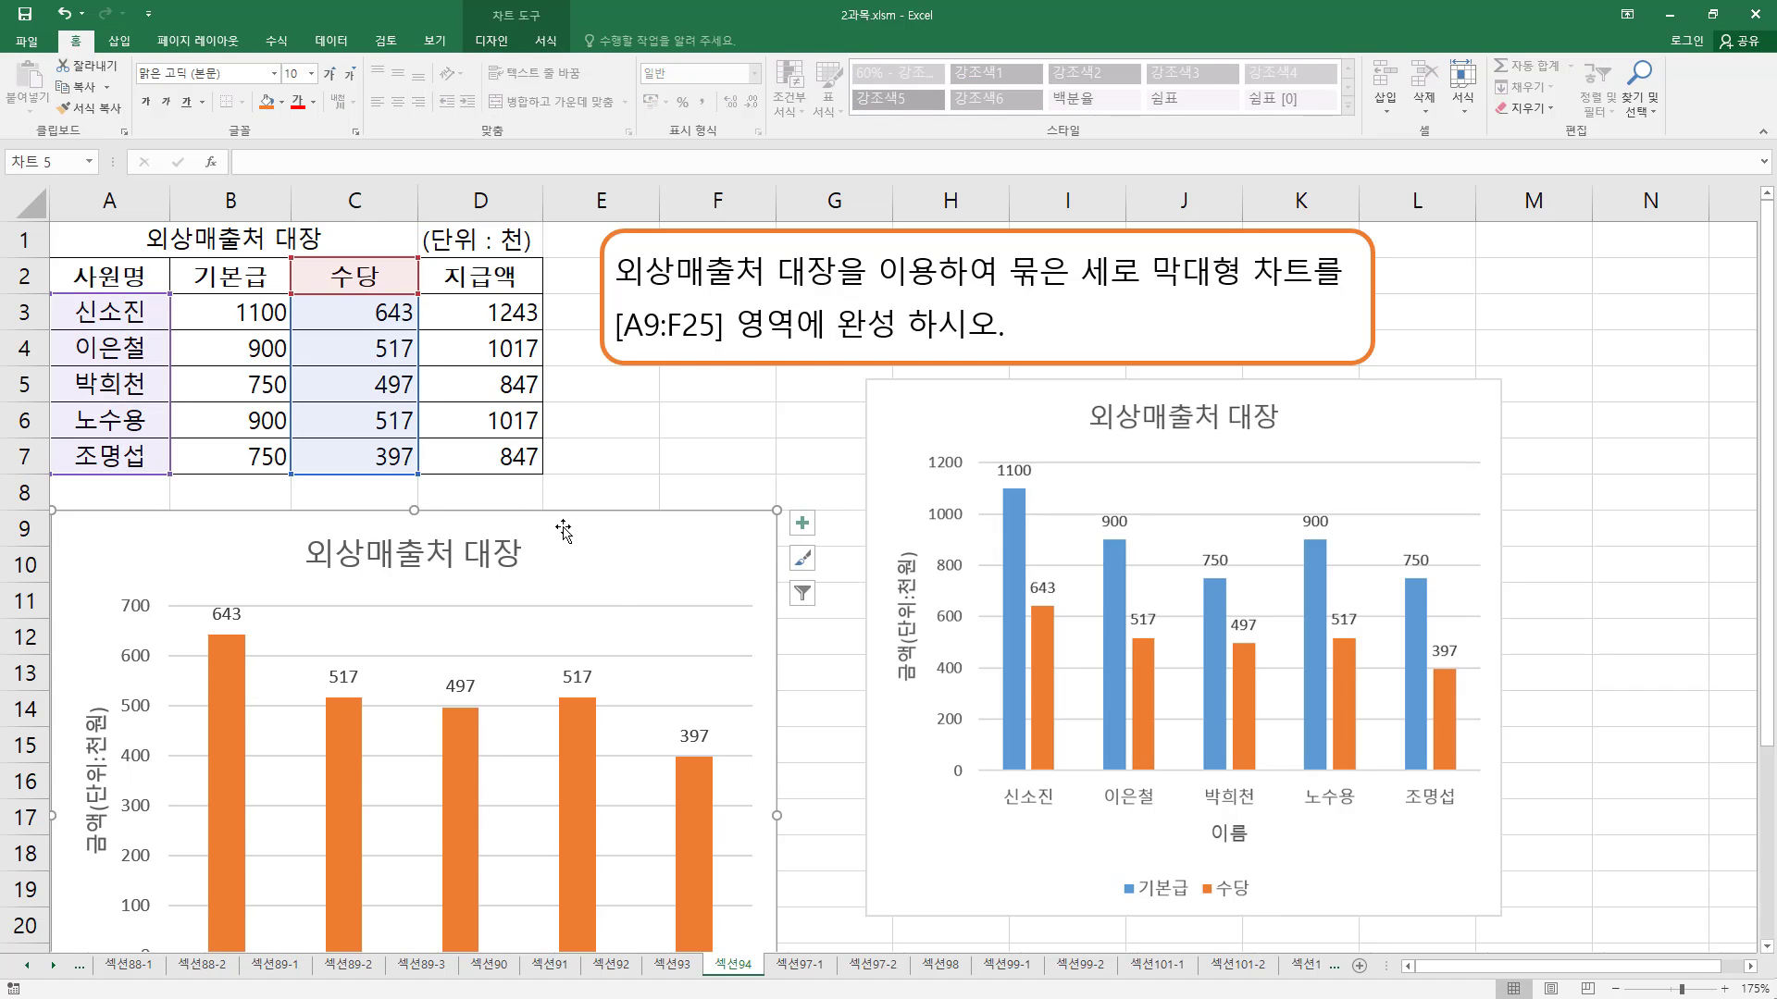
{"action": "left_click", "coordinate": [500, 380]}
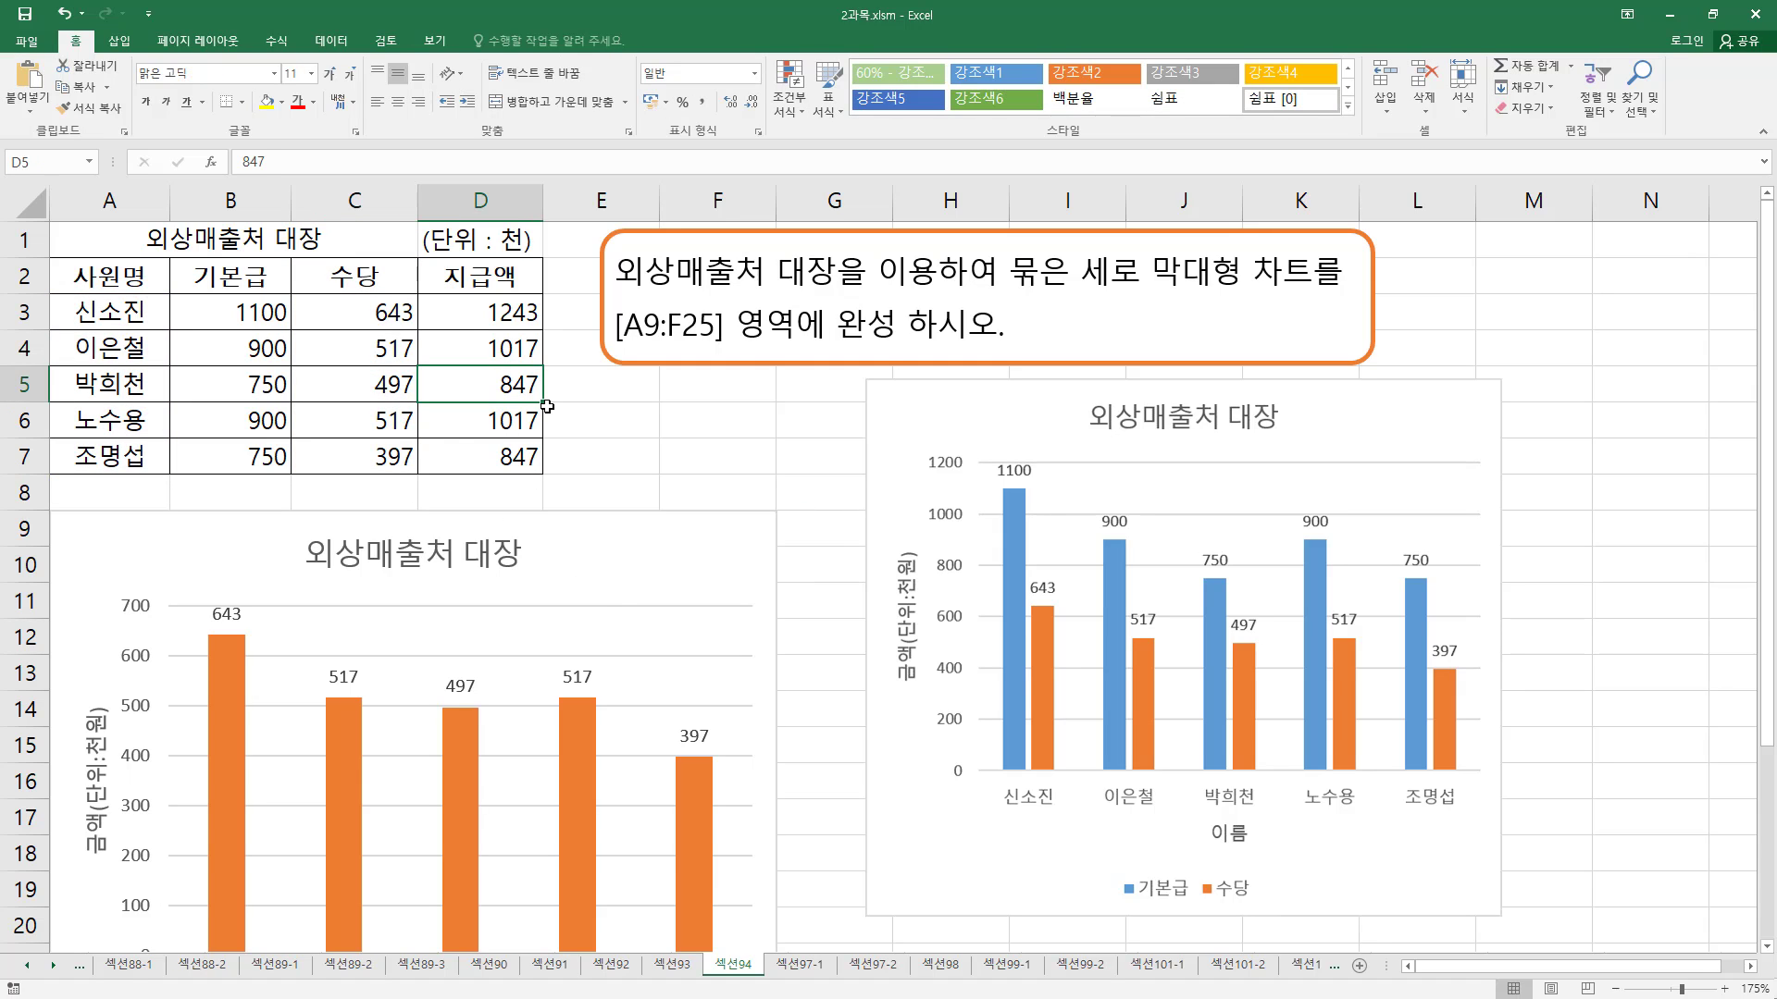